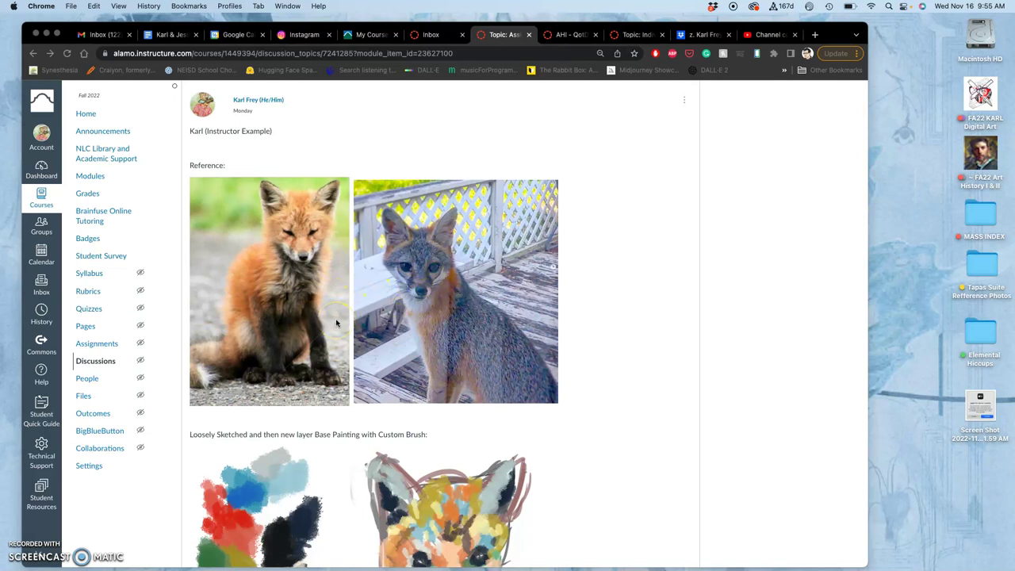
- Scroll the Canvas discussion post to study the example fox sketch and base painting
scroll(377, 349, down, 5)
scroll(379, 350, down, 1)
click(384, 353)
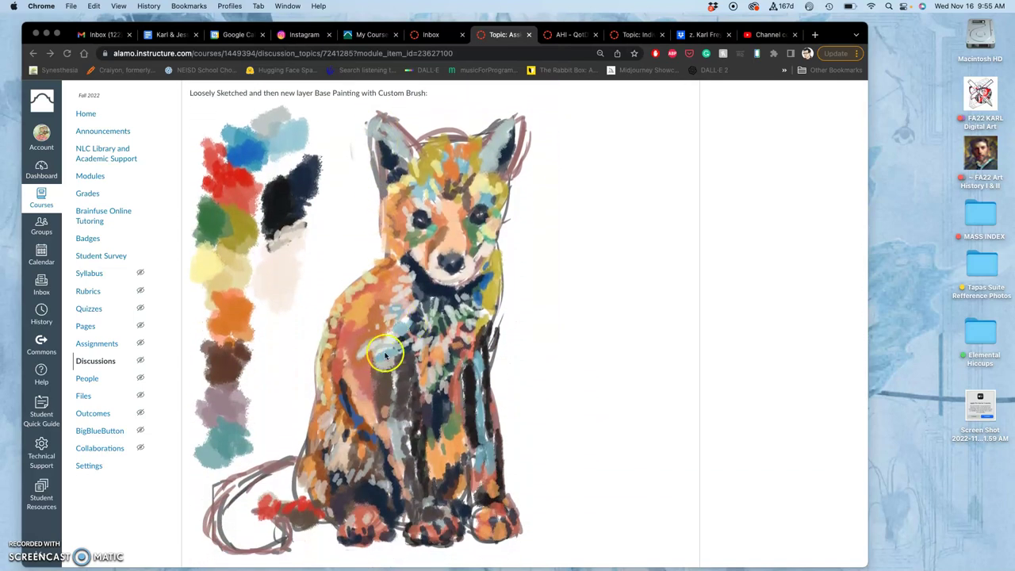
scroll(385, 356, up, 1)
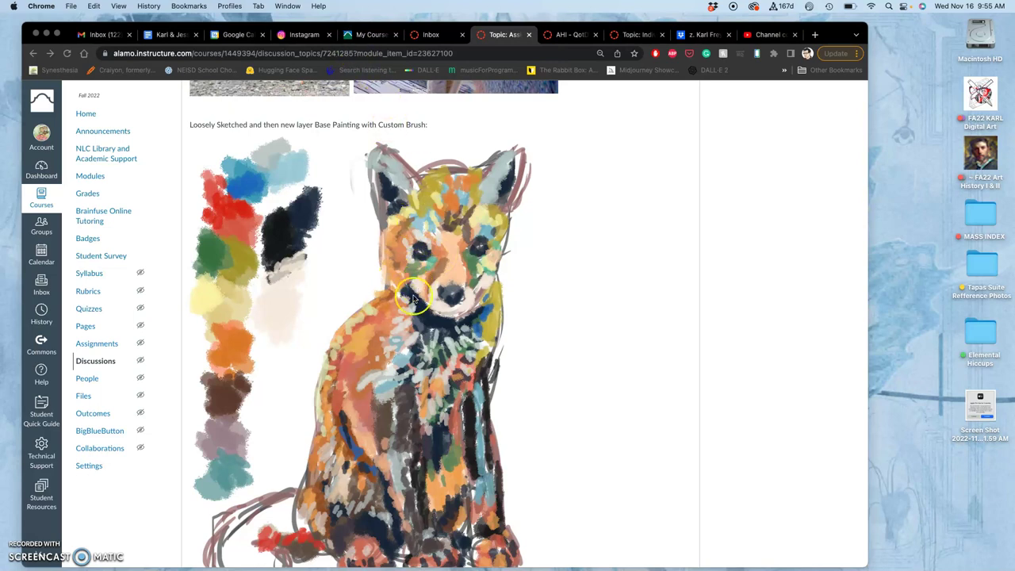
scroll(412, 298, down, 1)
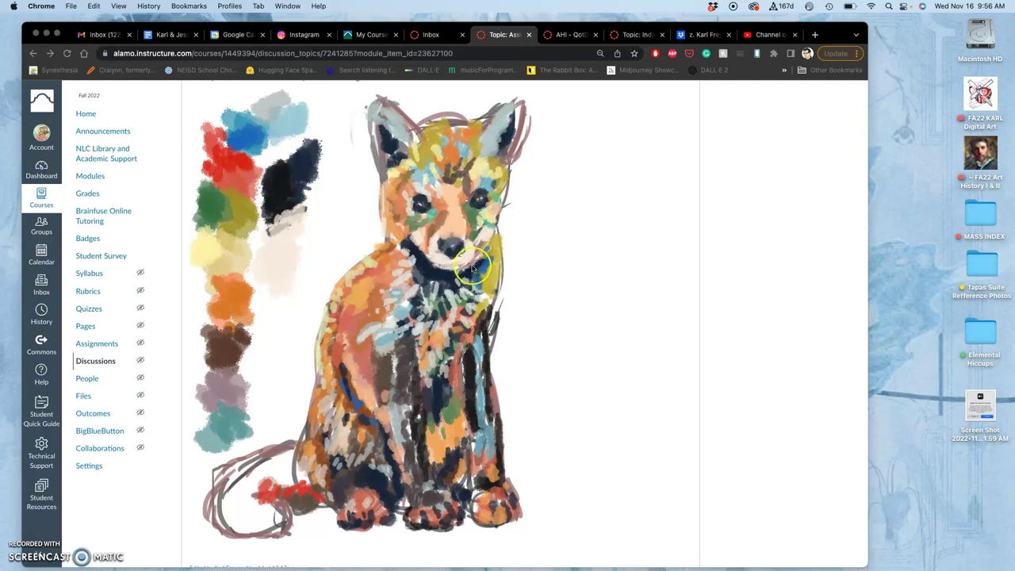
scroll(473, 270, up, 2)
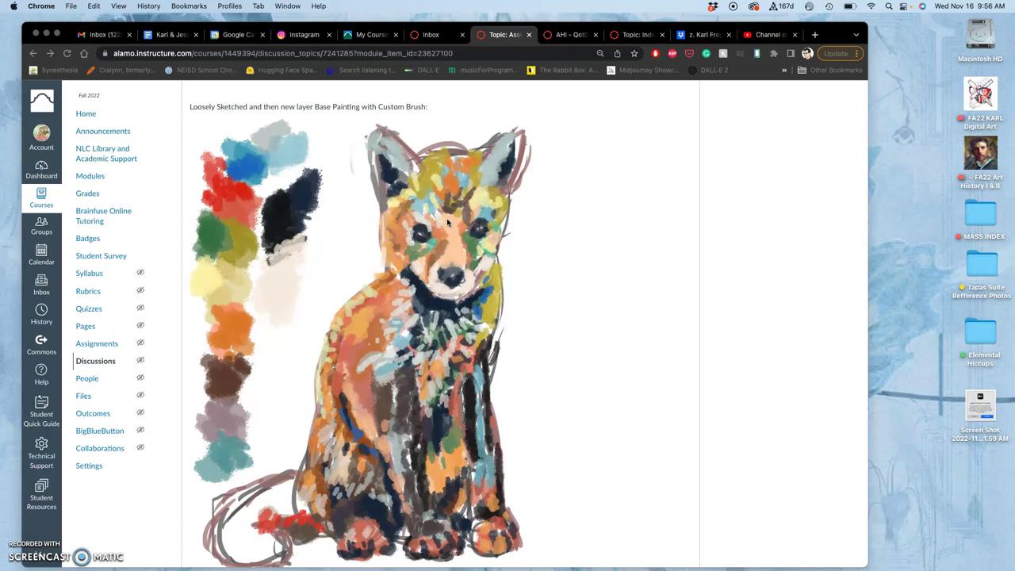
scroll(556, 206, up, 1)
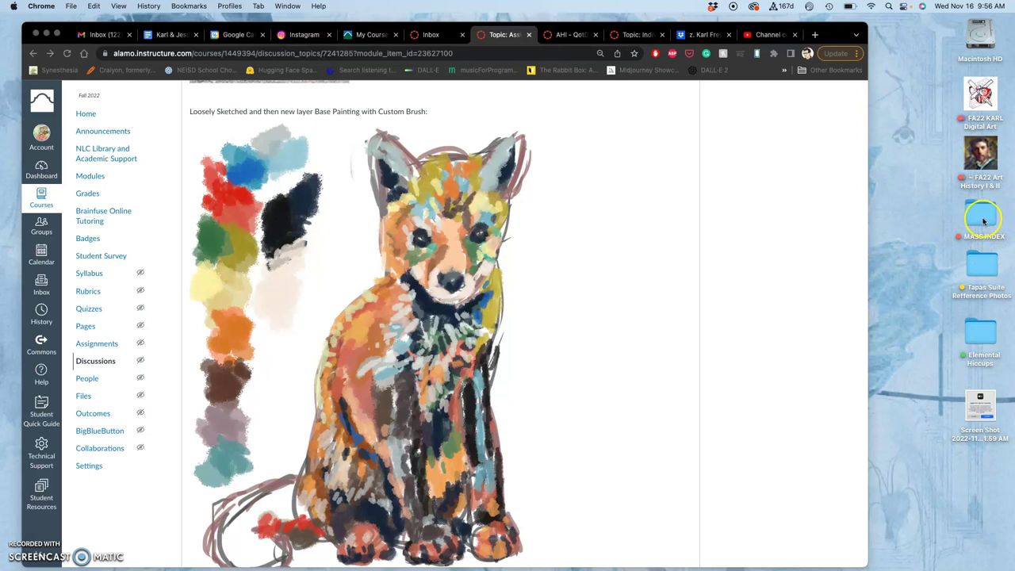
- Open the FA22 KARL Digital Art and Assignment #7 Digital Painting folders and view the 12.06.57 PM screenshot
double_click(984, 96)
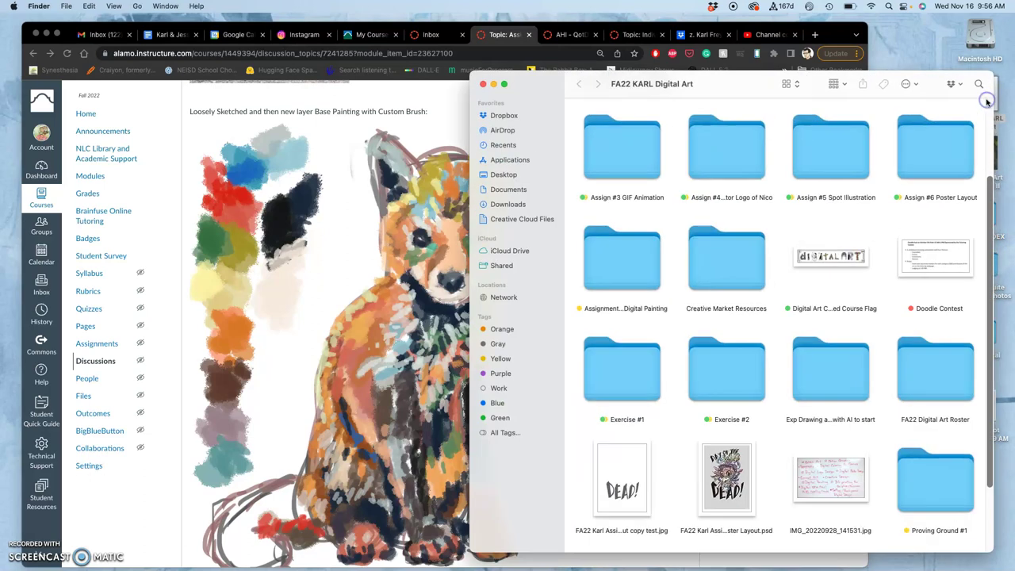
click(46, 35)
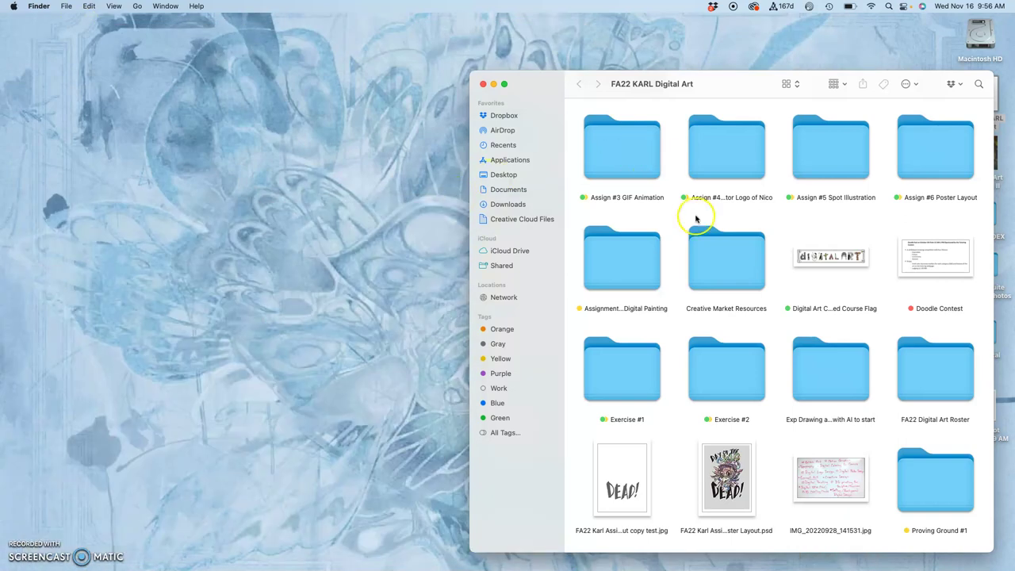
double_click(626, 265)
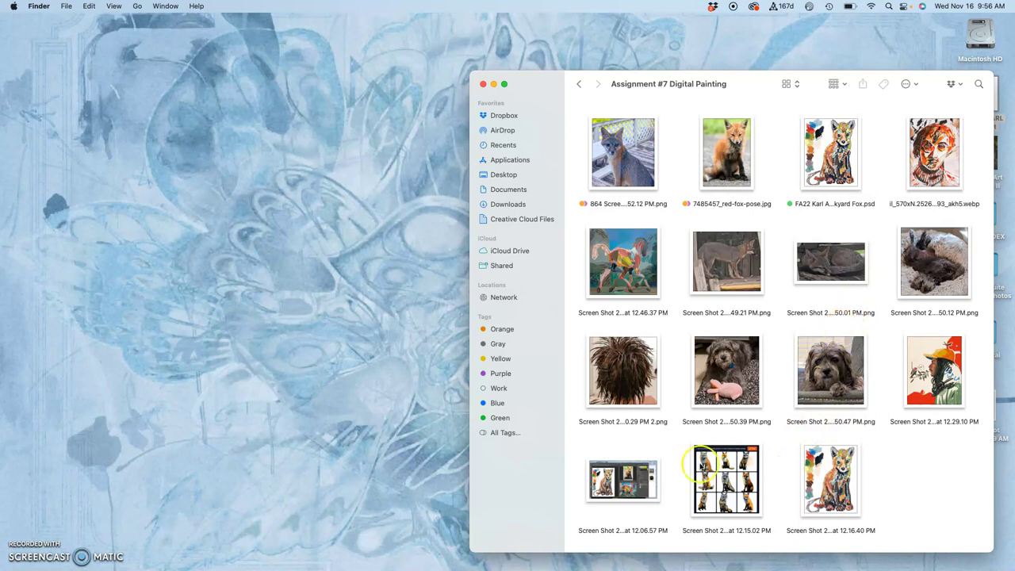
double_click(645, 491)
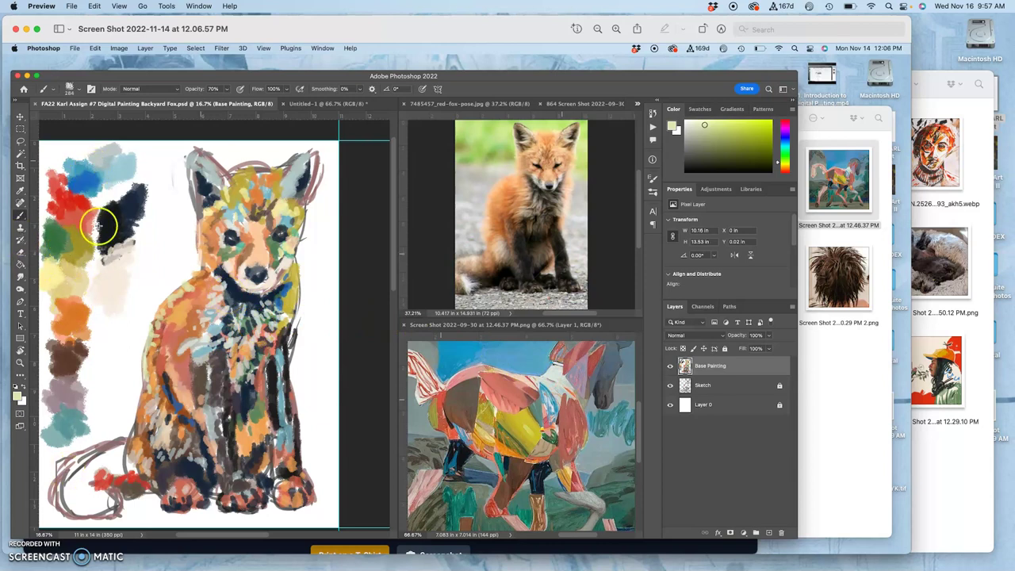
drag(114, 227, 112, 266)
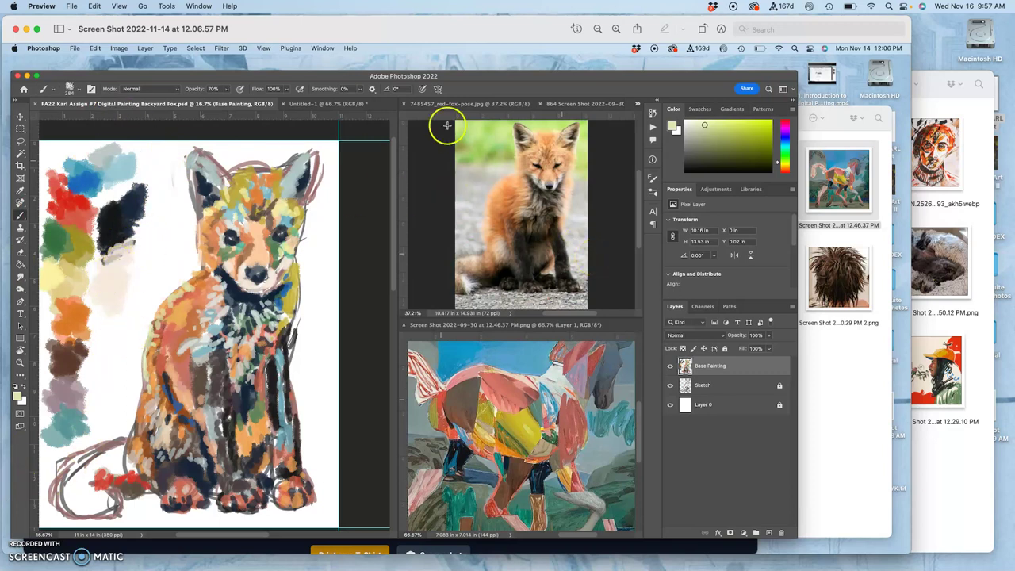
- Close the screenshot preview and open the fox painting .psd in Photoshop
click(15, 30)
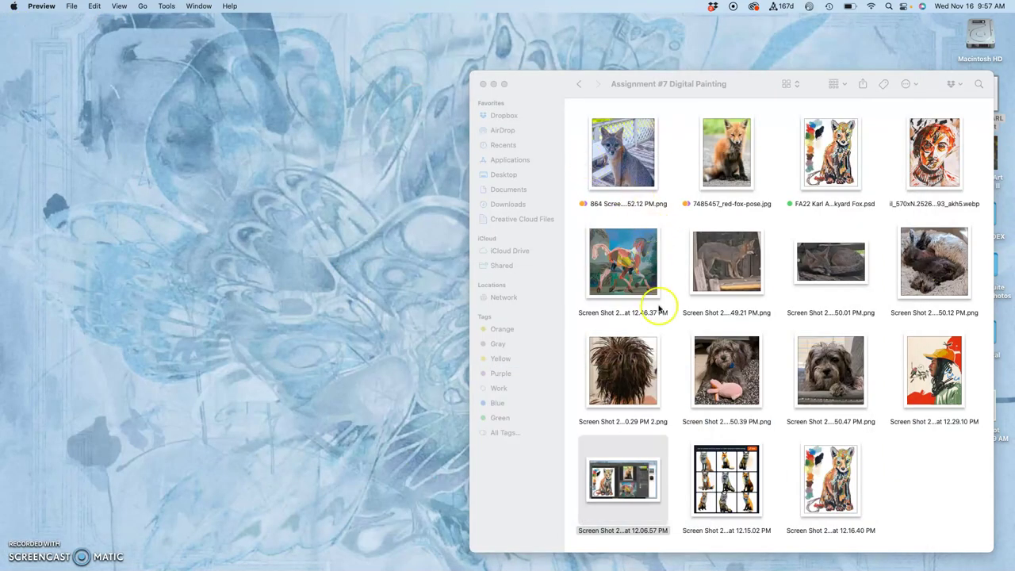
click(677, 329)
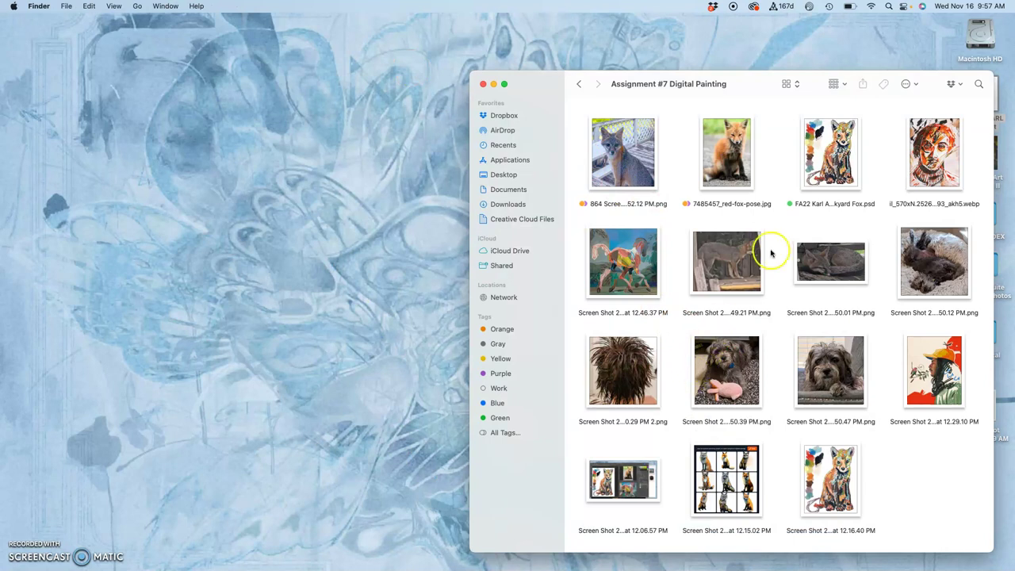
double_click(838, 160)
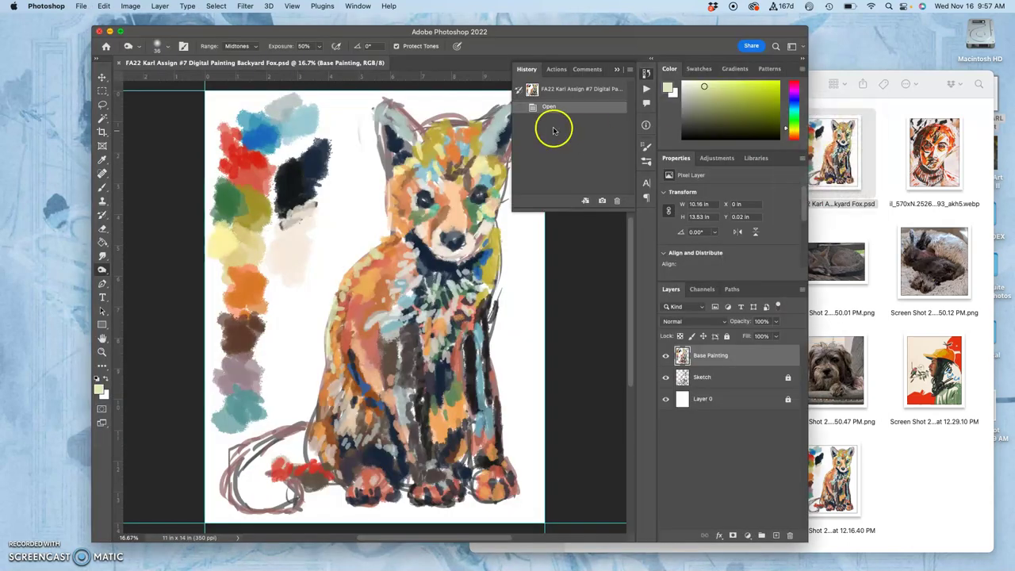
- Open the red fox, grey fox and horse reference images together in Adobe Photoshop 2022
click(842, 223)
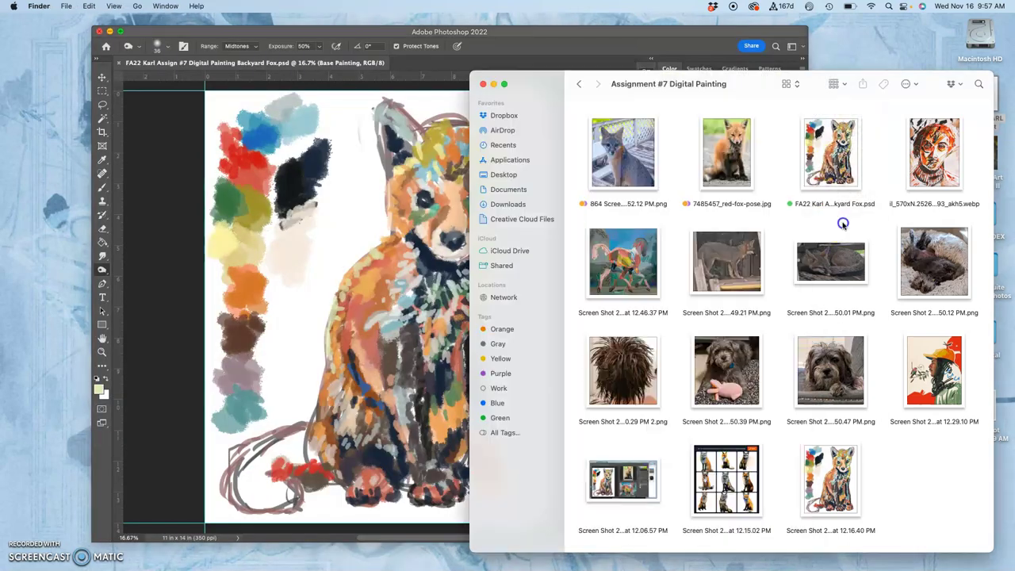
click(735, 173)
super+click(635, 171)
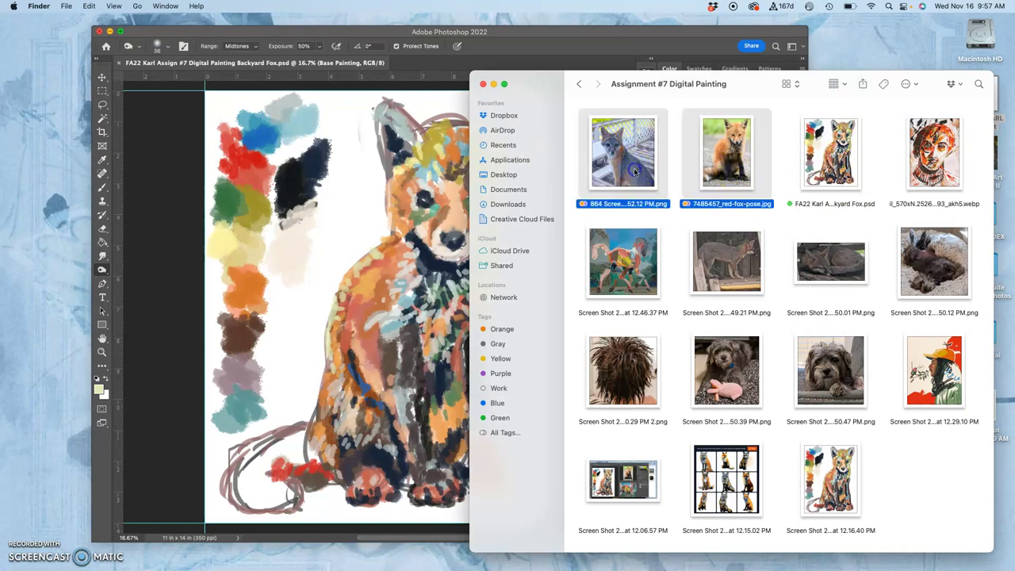
super+click(634, 253)
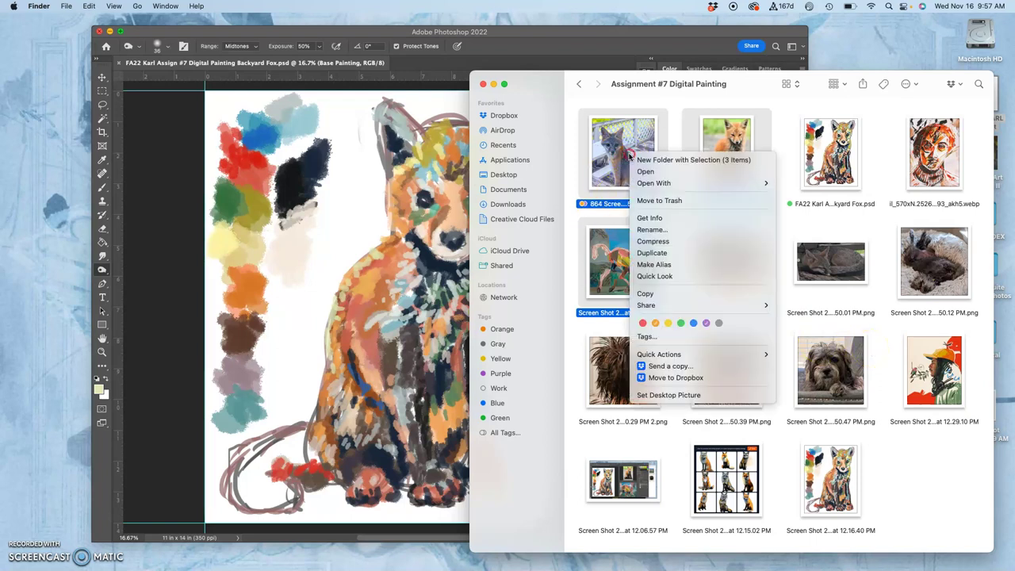
right_click(633, 156)
mouse_move(644, 185)
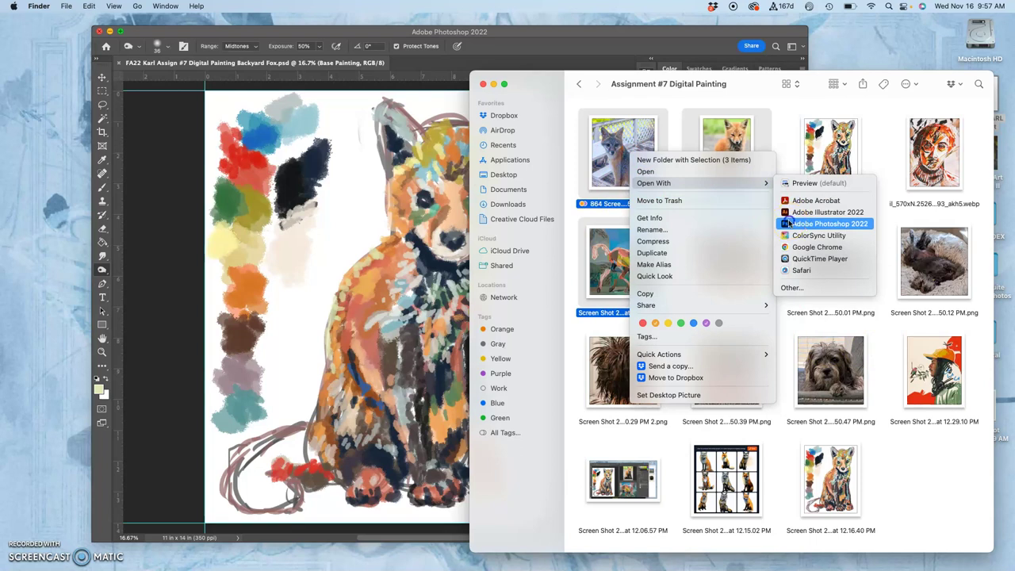
click(825, 223)
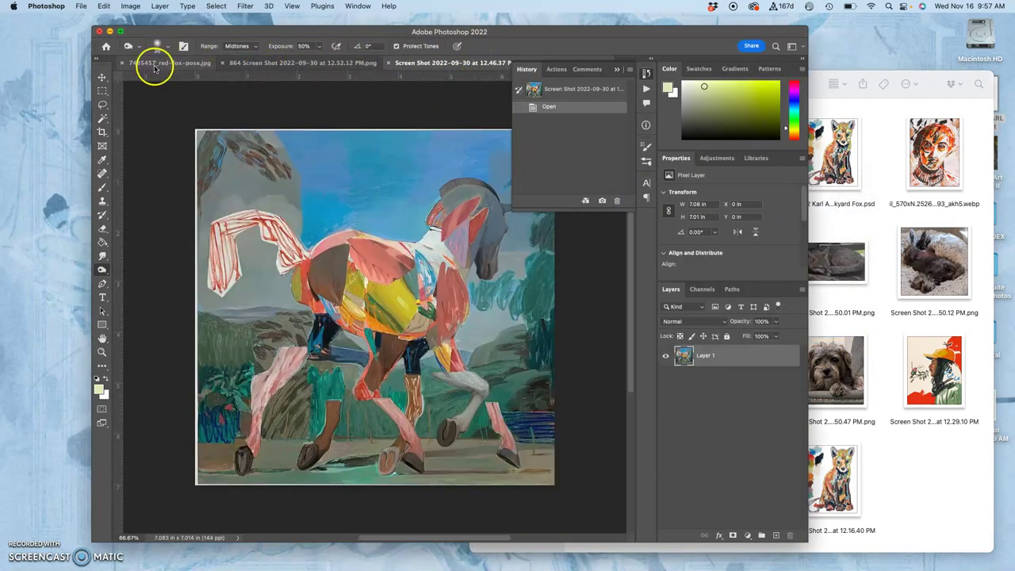
- Collapse the History panel and switch to the fox painting document
click(624, 68)
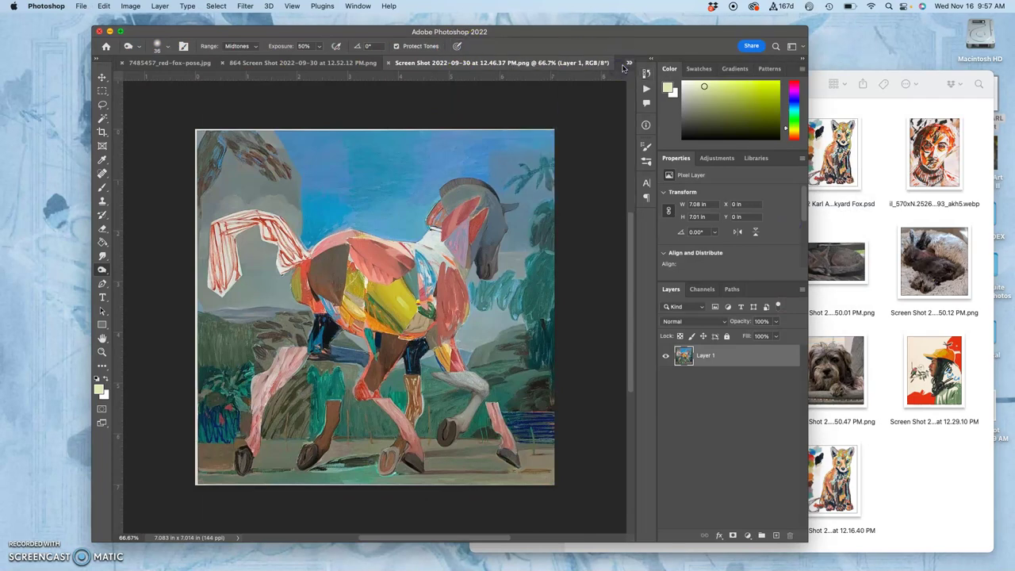
click(629, 63)
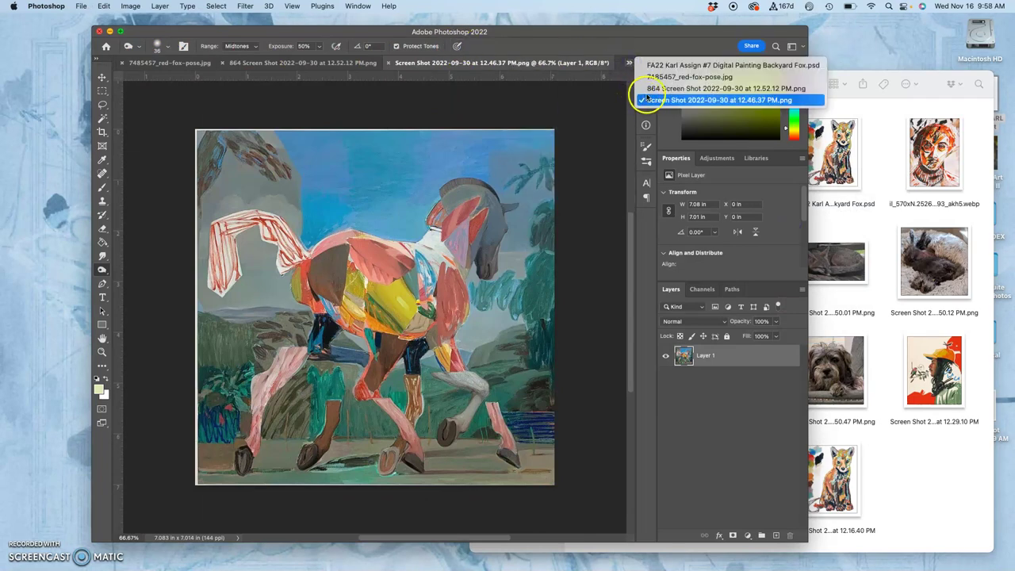
click(651, 66)
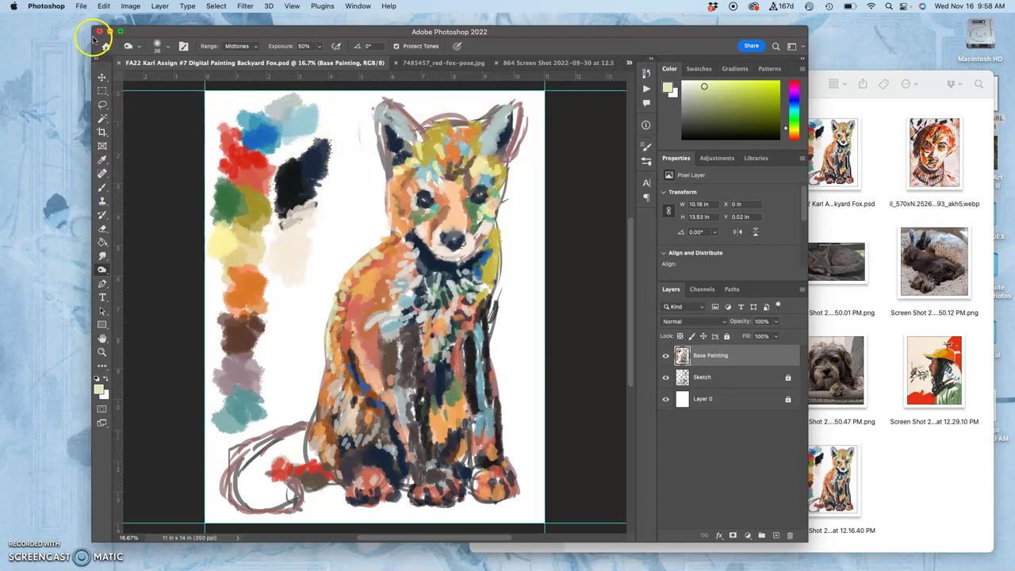
- Resize the Photoshop window so it fills the whole screen
drag(92, 36, 8, 35)
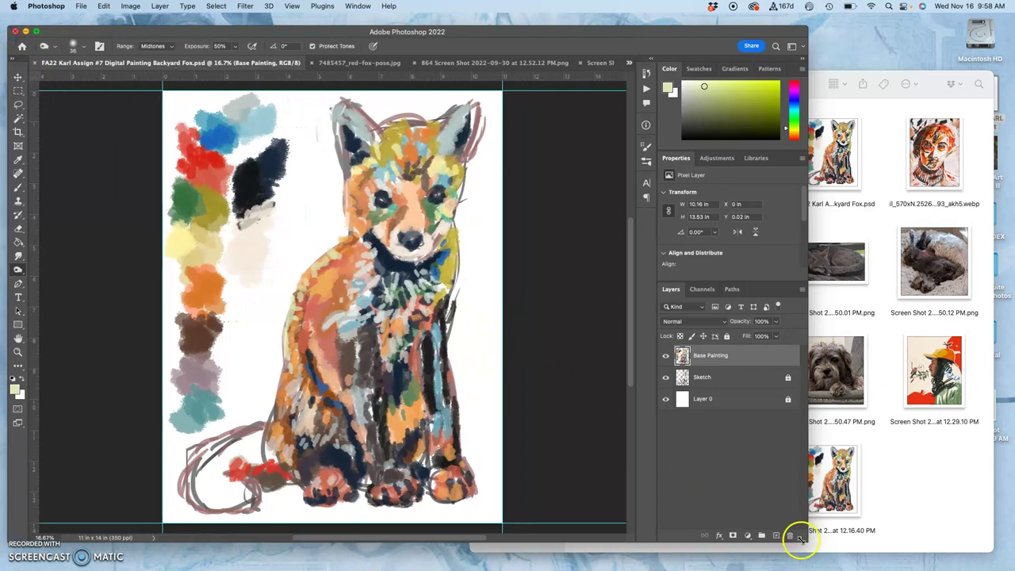
drag(805, 539, 879, 552)
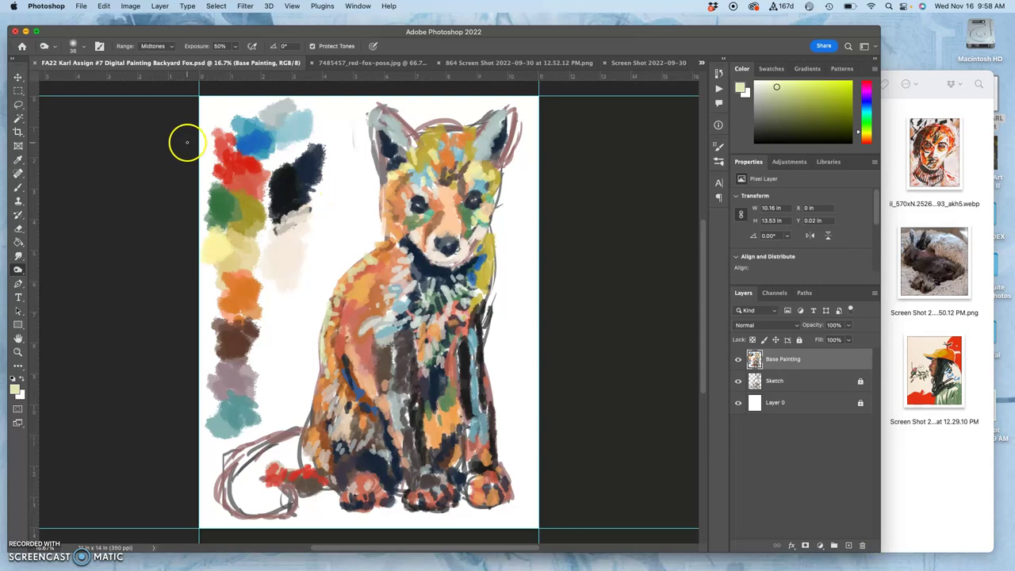
click(37, 31)
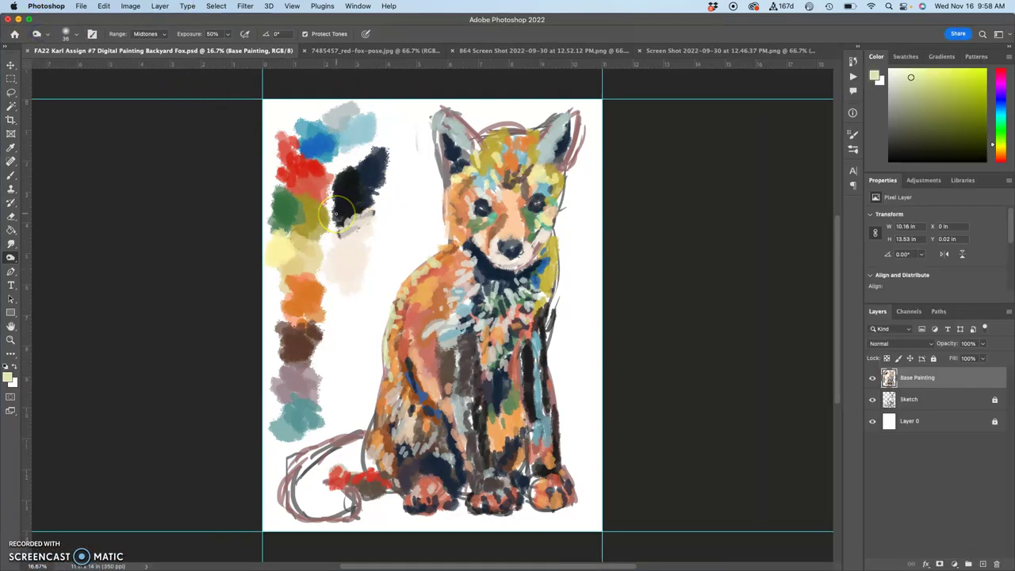
- Arrange the open documents in a 3-up Stacked layout
click(357, 7)
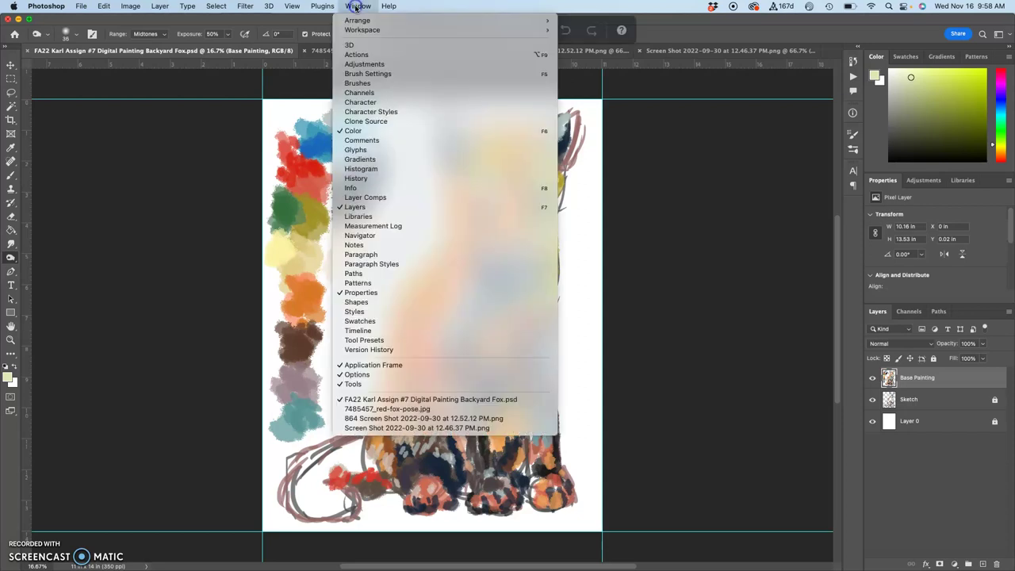
click(357, 21)
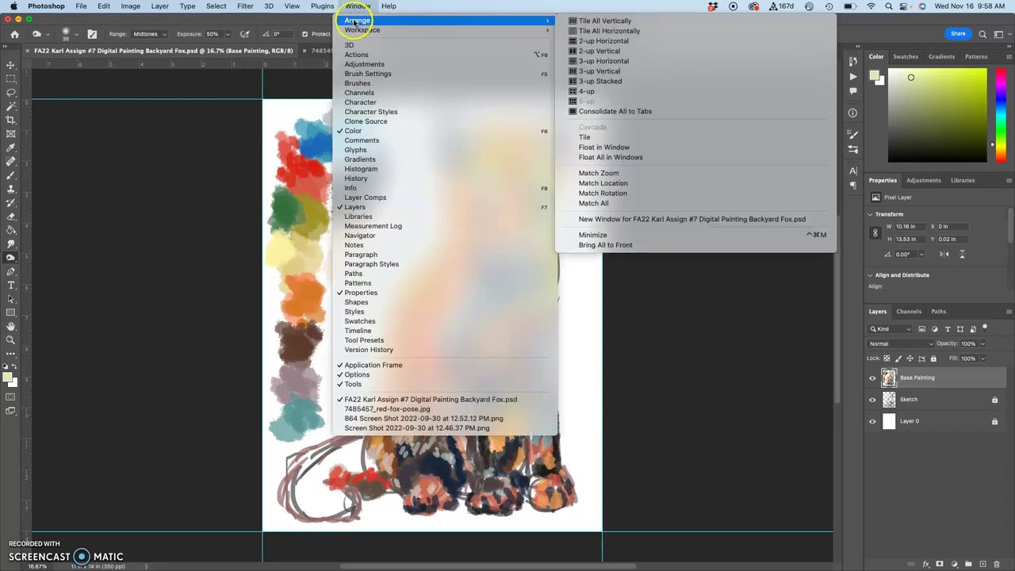
click(587, 83)
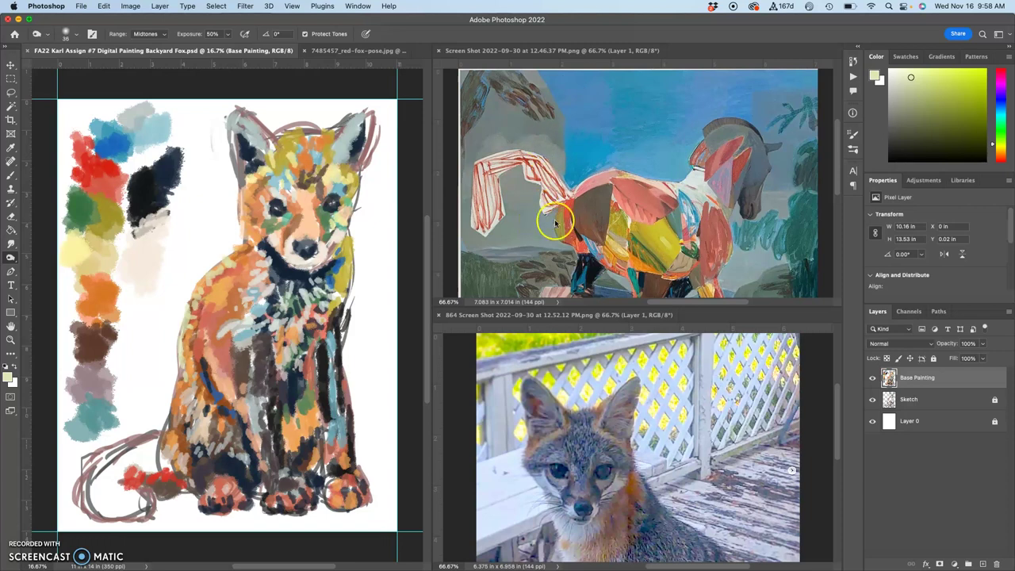
- Dock the red fox photo below the grey fox screenshot, widen the painting pane, and enlarge the red fox pane
drag(350, 54, 576, 63)
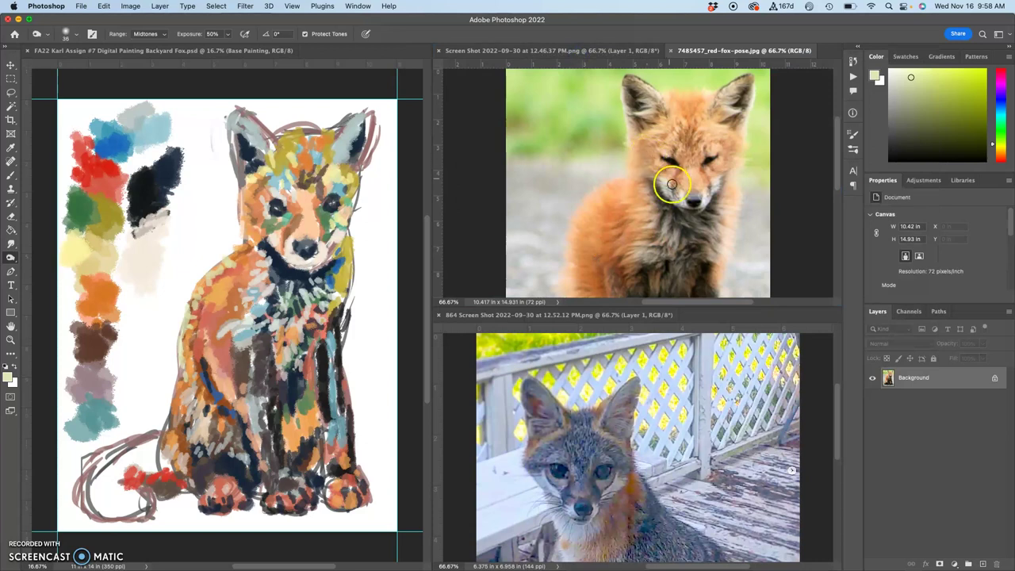
drag(718, 54, 709, 312)
drag(582, 316, 702, 56)
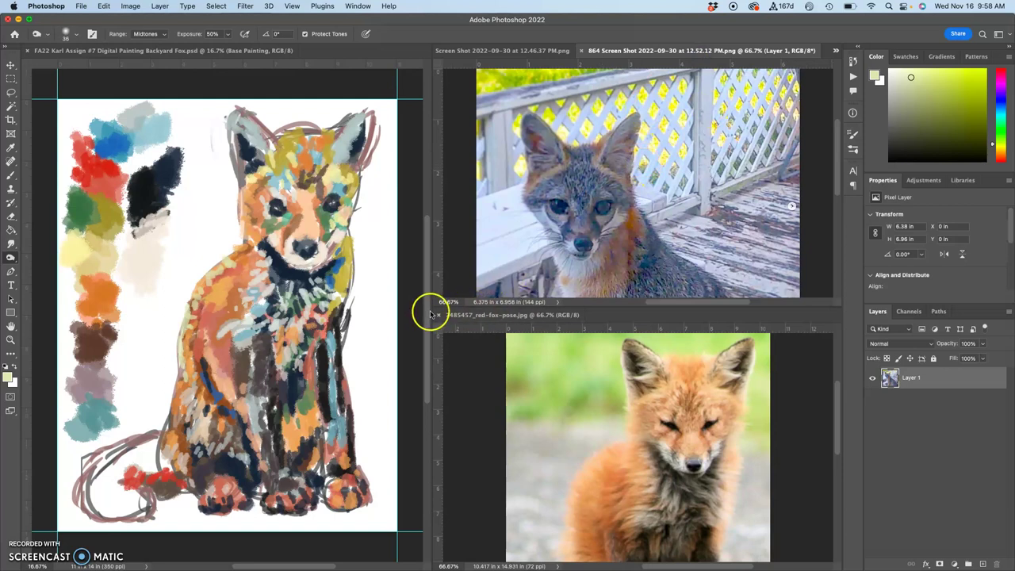
drag(433, 312, 617, 316)
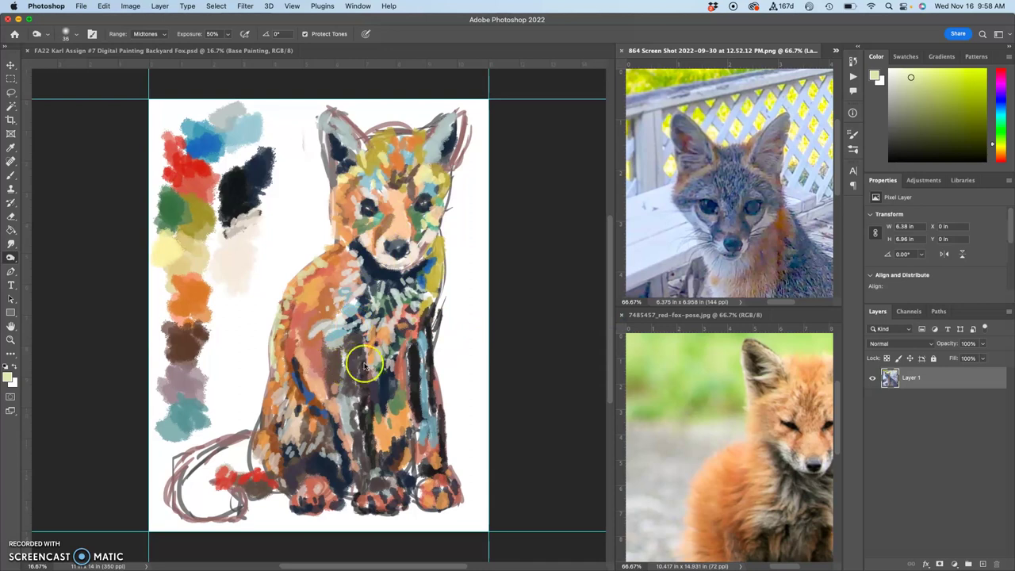
scroll(361, 407, right, 2)
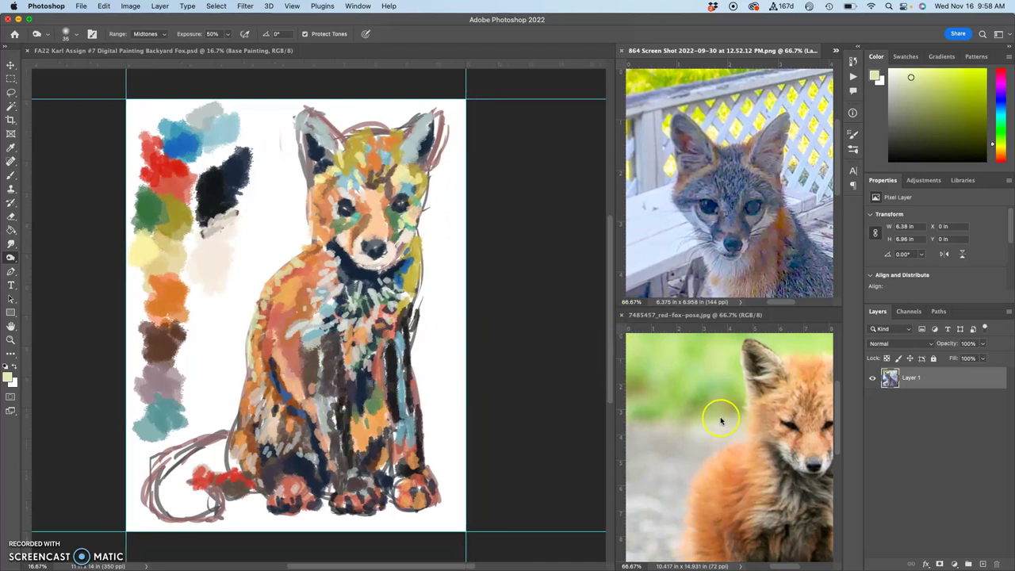
scroll(667, 409, right, 3)
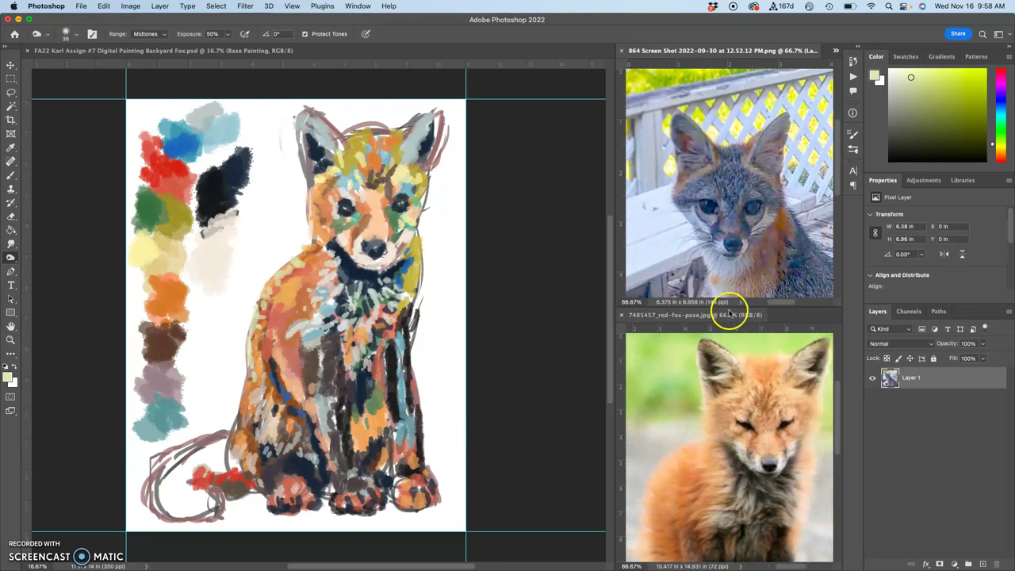
drag(803, 311, 797, 49)
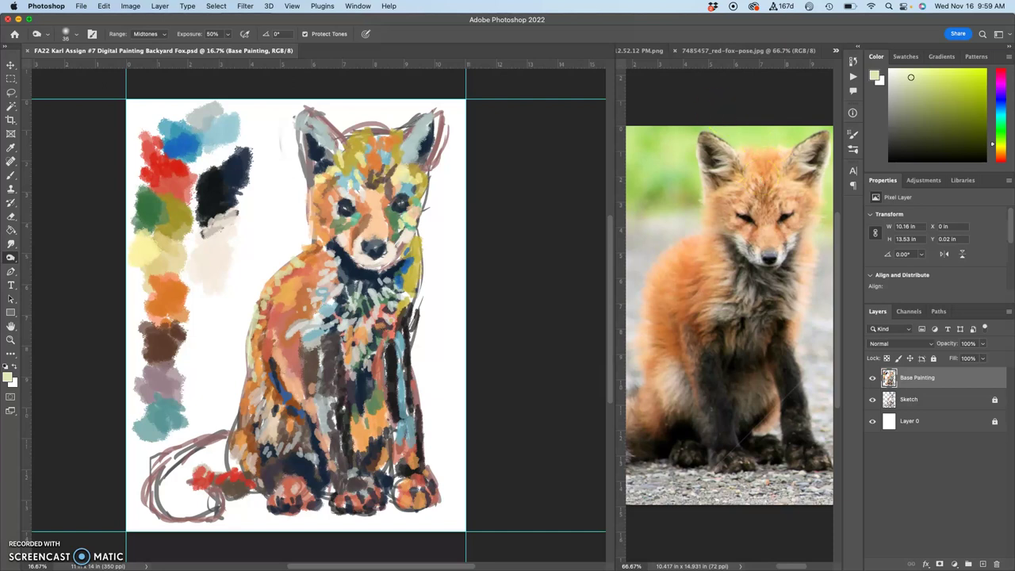
- Reapply the 3-up Stacked layout with the horse reference showing on top and a wider painting pane
click(352, 6)
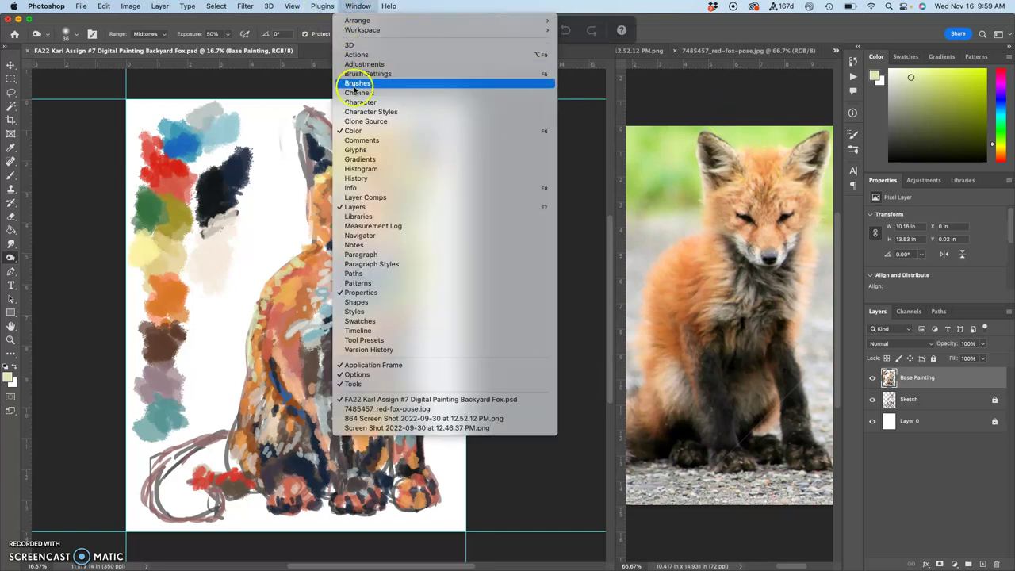
mouse_move(357, 20)
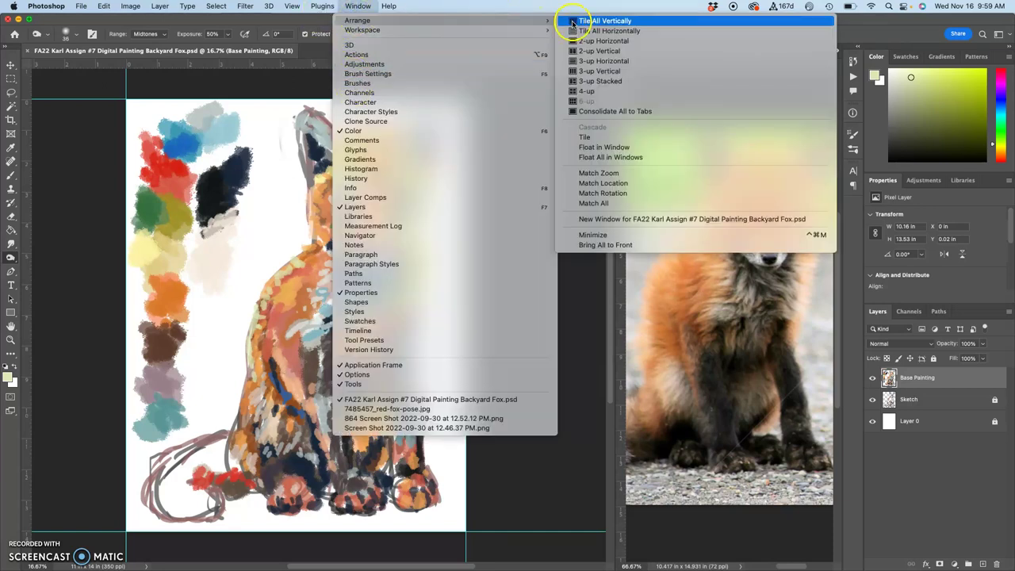
click(593, 82)
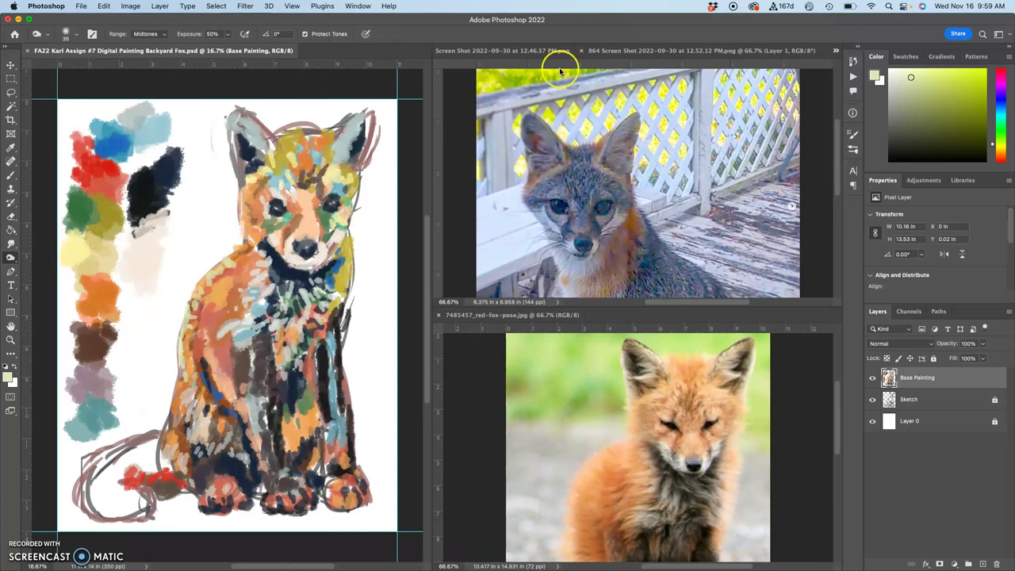
click(648, 51)
click(547, 50)
scroll(641, 193, down, 3)
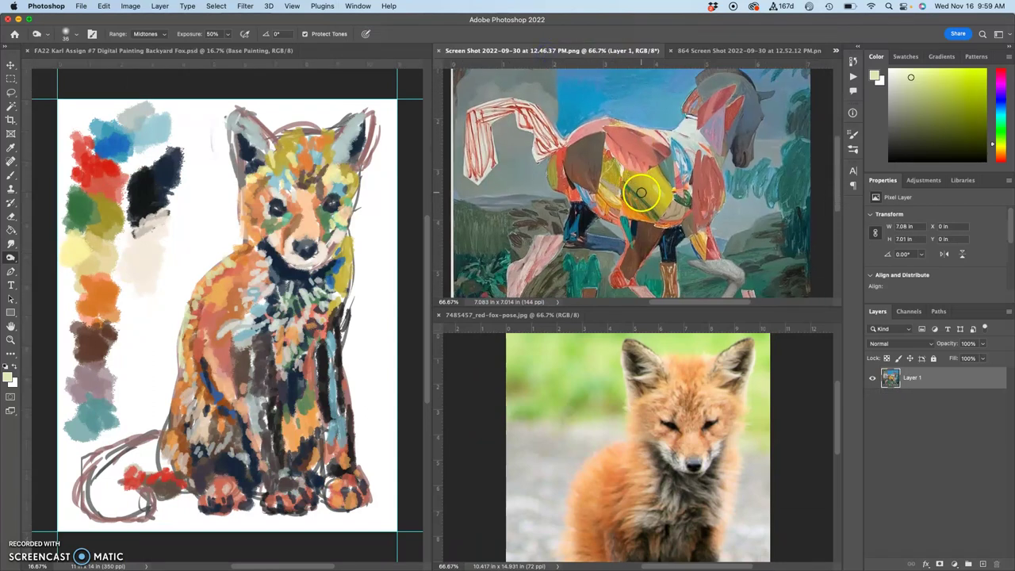
drag(431, 204, 554, 206)
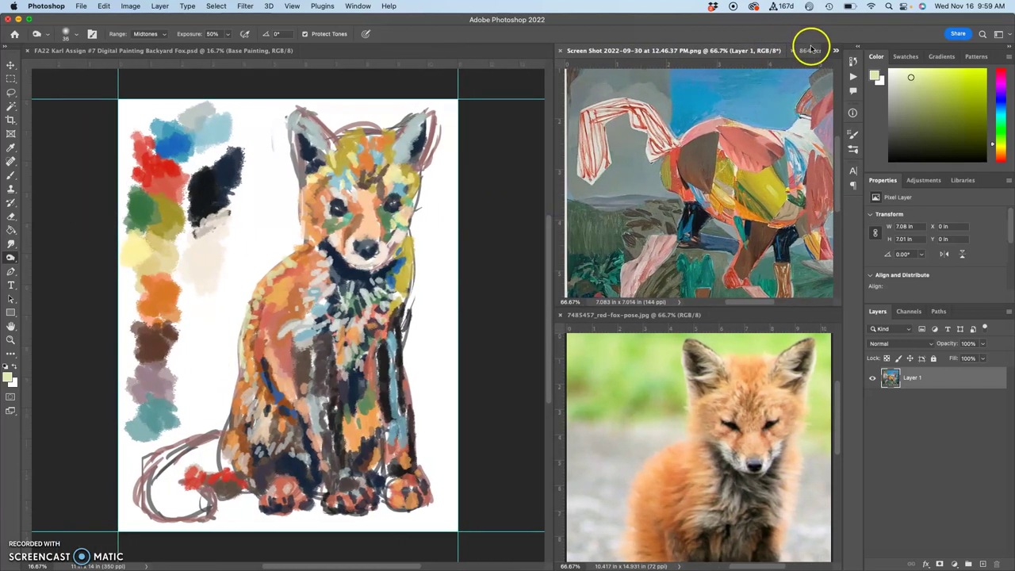
- Group the grey fox screenshot with the red fox photo on top and move the horse reference to the lower pane
drag(810, 50, 741, 319)
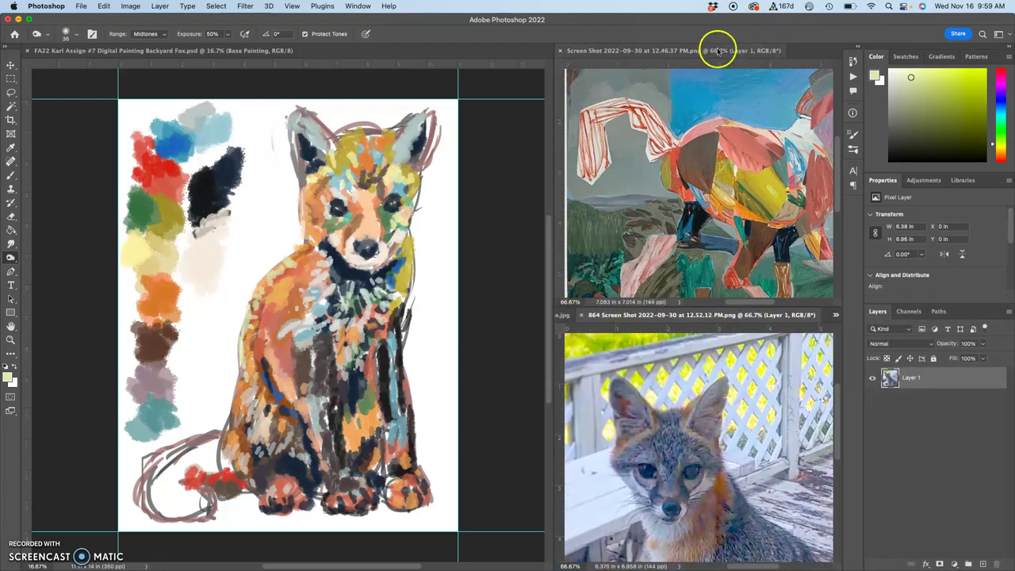
drag(560, 315, 666, 54)
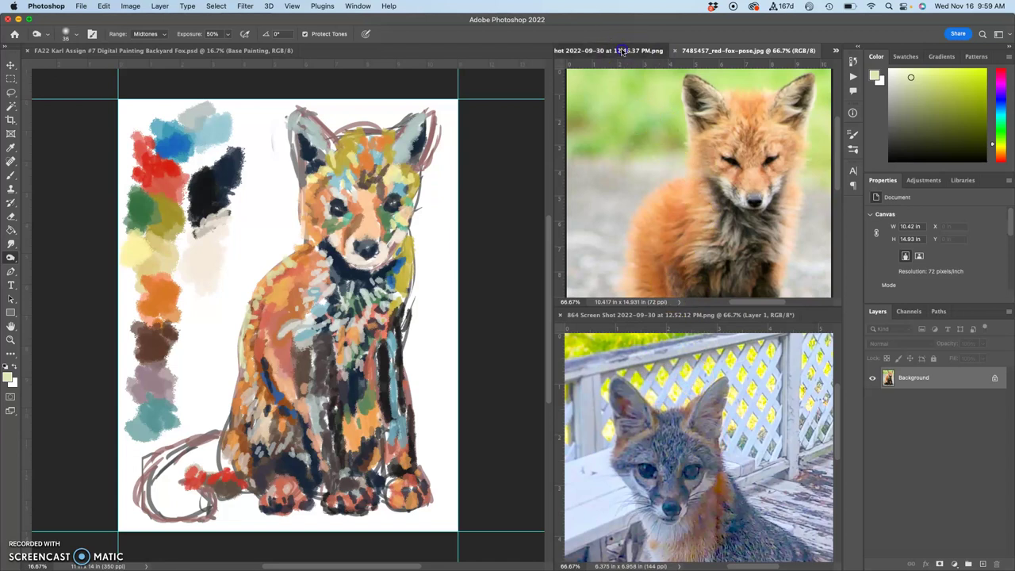
drag(627, 51, 668, 319)
scroll(694, 406, right, 5)
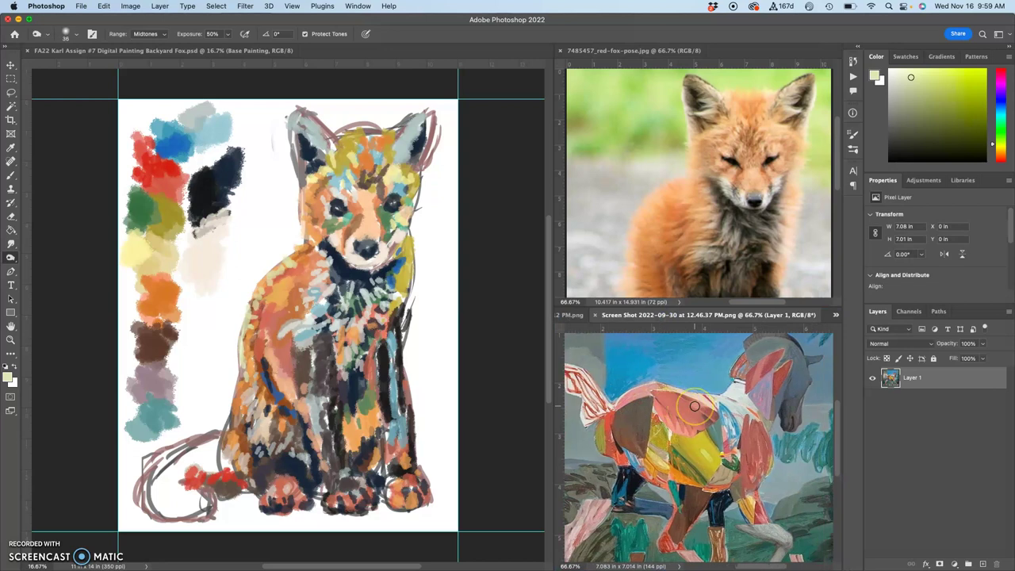
click(692, 246)
scroll(692, 244, down, 3)
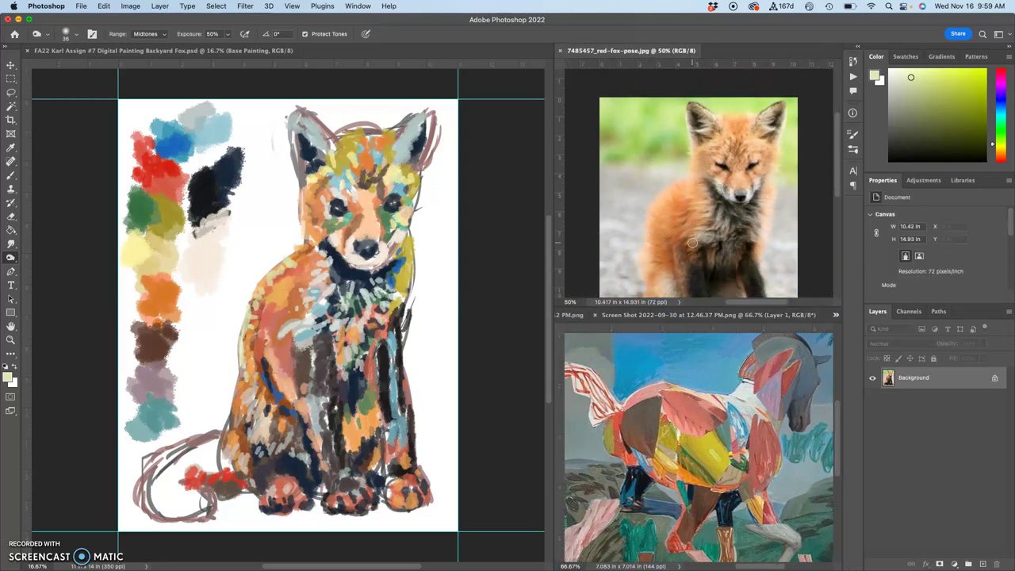
scroll(692, 244, down, 2)
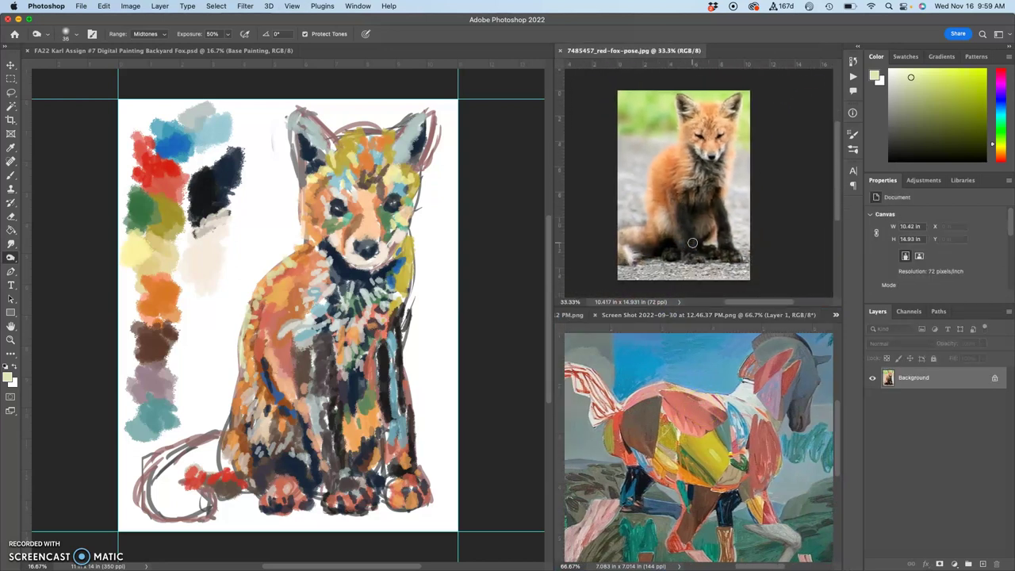
- Select the Brush tool and choose a brush preset
key(super+equal)
key(super+minus)
click(11, 176)
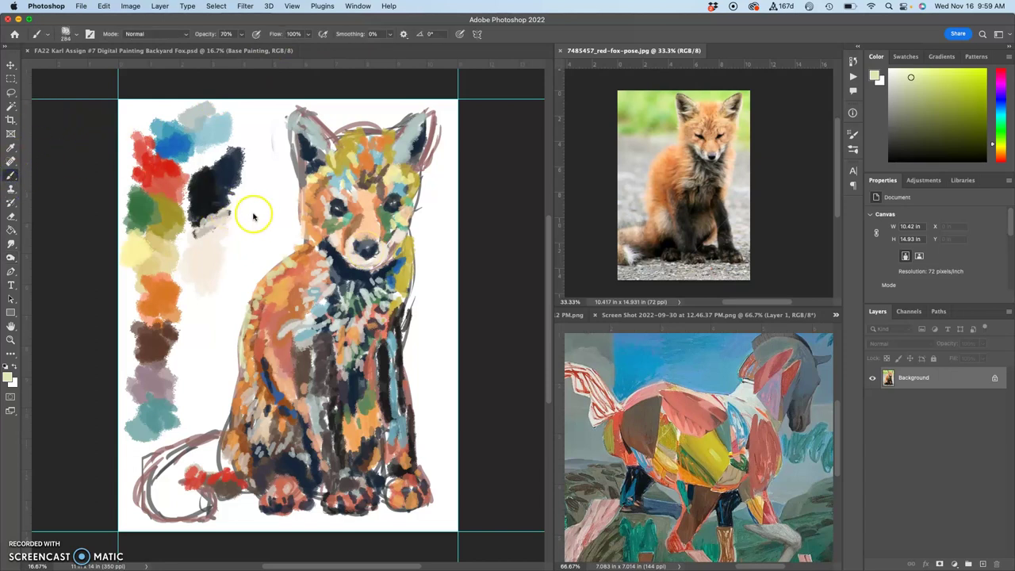
click(67, 33)
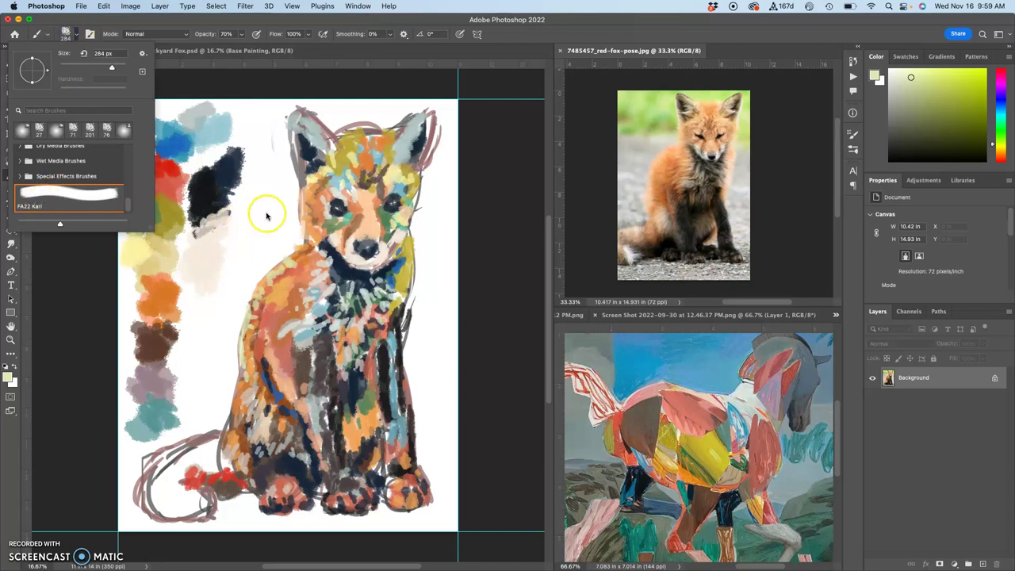
click(256, 210)
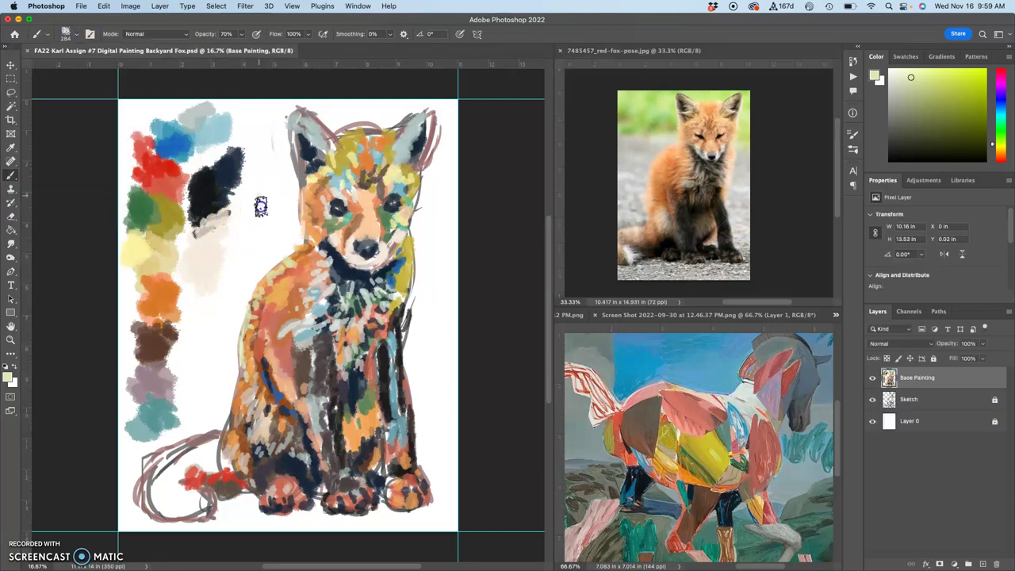
- Open Brush Settings and paint pale green strokes beside the black patch on the zoomed-in painting
key(super+equal)
scroll(222, 182, up, 5)
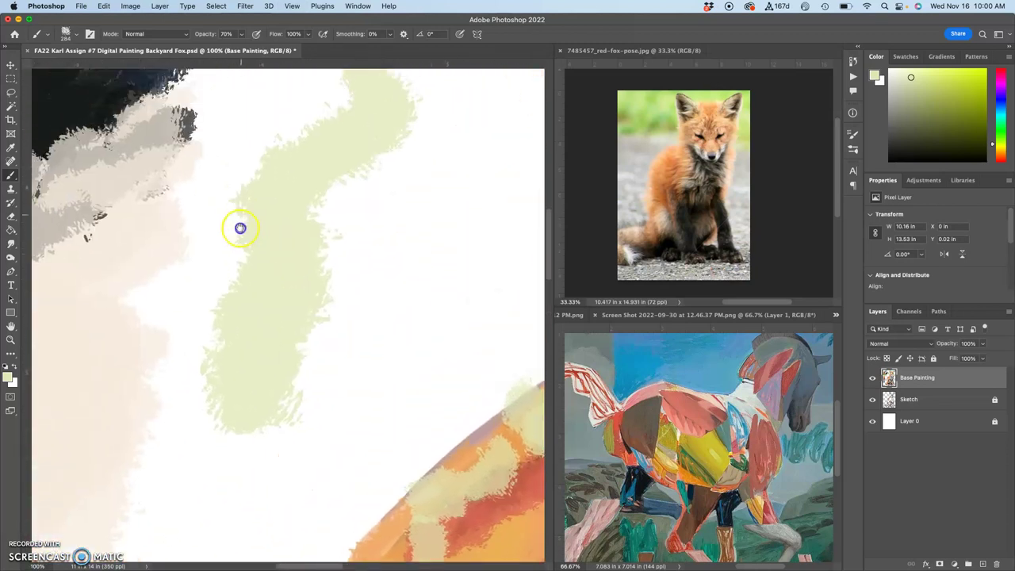
drag(241, 228, 215, 296)
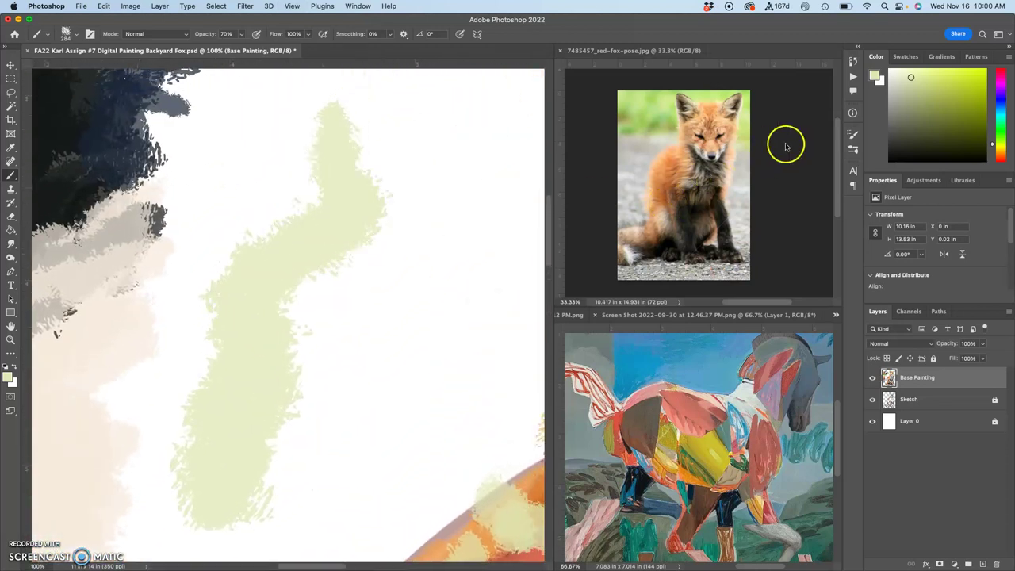
click(853, 137)
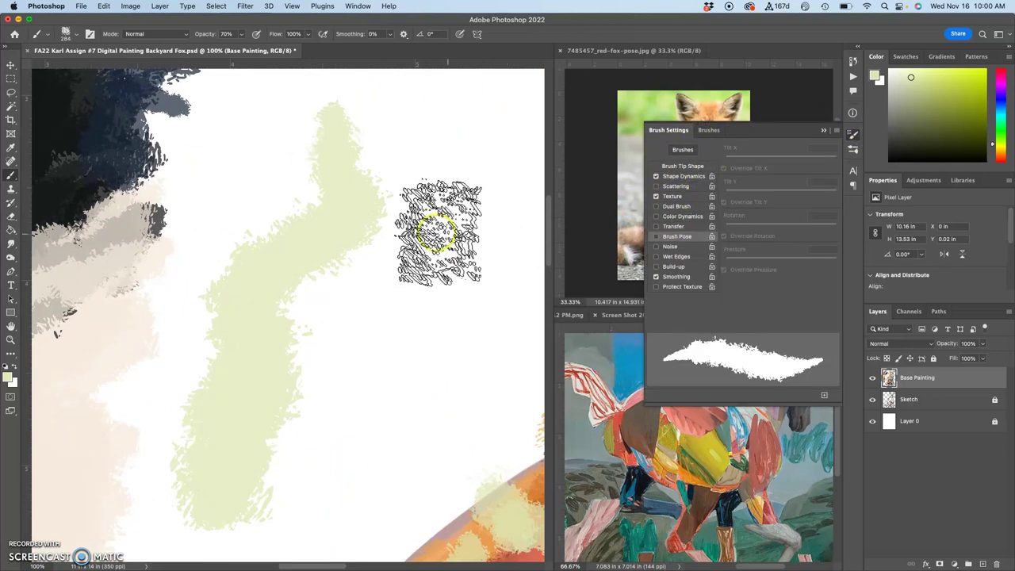
mouse_move(419, 227)
mouse_down()
mouse_move(380, 254)
mouse_move(347, 286)
mouse_move(324, 444)
mouse_move(291, 373)
mouse_move(327, 232)
mouse_move(226, 450)
mouse_move(246, 424)
mouse_move(310, 389)
mouse_move(355, 226)
mouse_move(342, 270)
mouse_move(258, 408)
mouse_move(209, 338)
mouse_move(249, 266)
mouse_move(314, 238)
mouse_move(326, 170)
mouse_move(296, 168)
mouse_up()
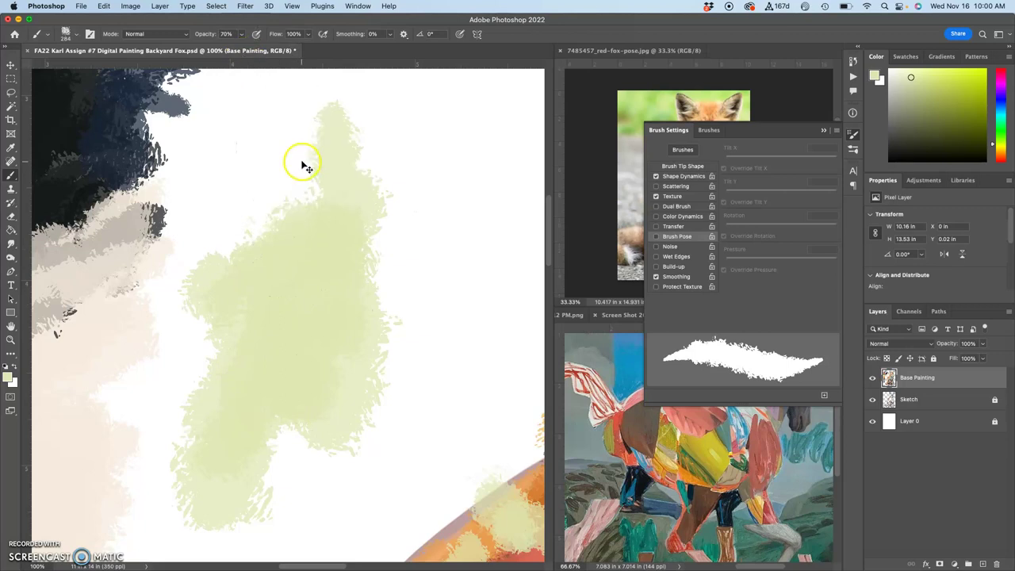
key(super+minus)
key(super+minus)
key(super+minus)
key(super+minus)
key(super+minus)
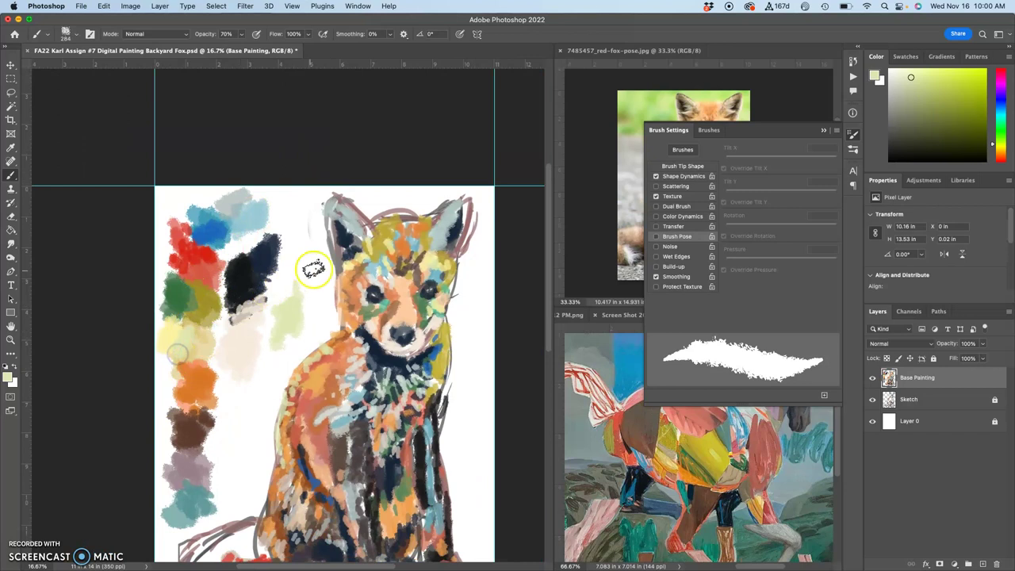
- Close Brush Settings and paint sampled tan and cream strokes into the fox's tail
click(263, 247)
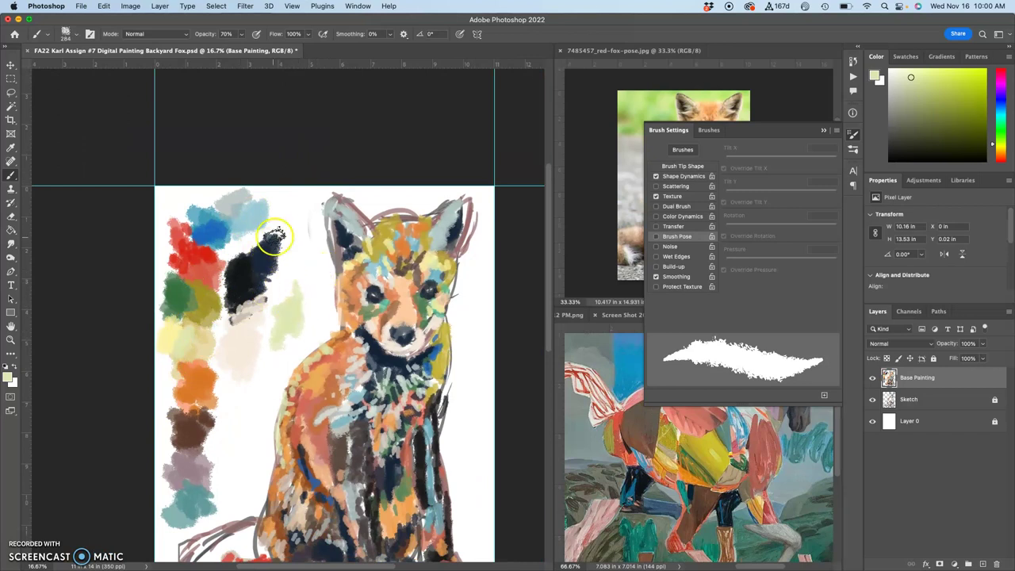
scroll(300, 198, down, 3)
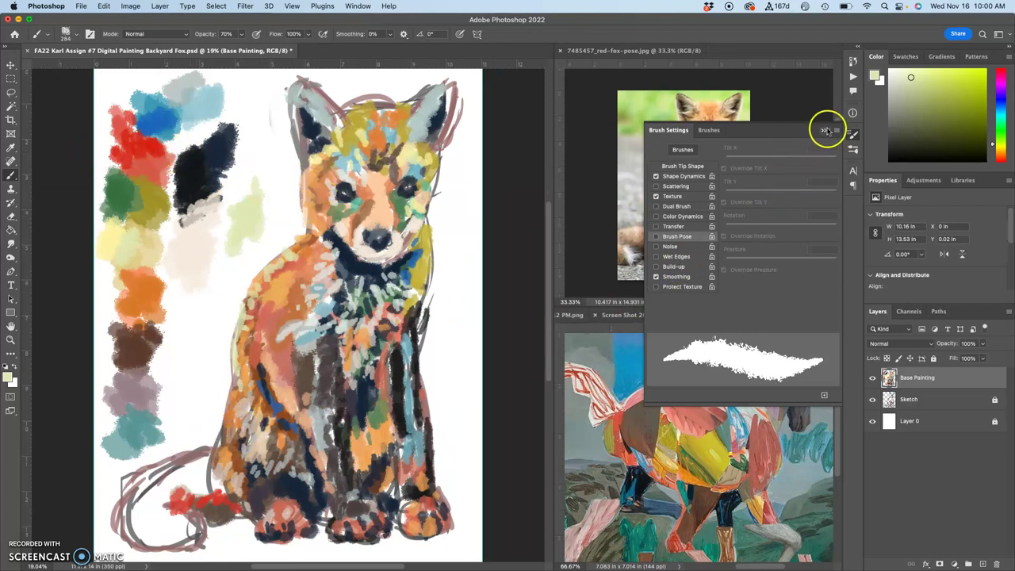
click(823, 130)
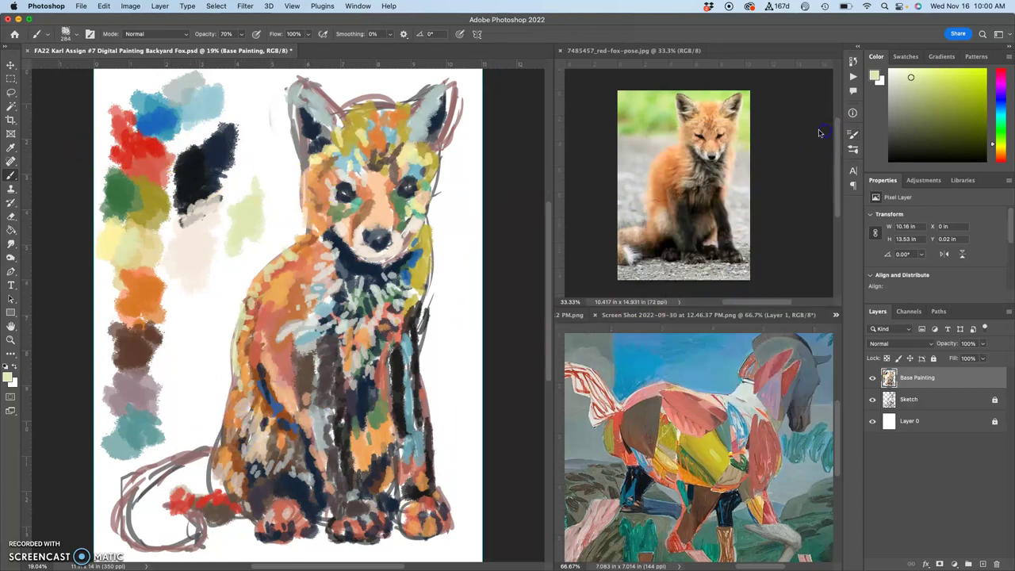
alt+click(256, 429)
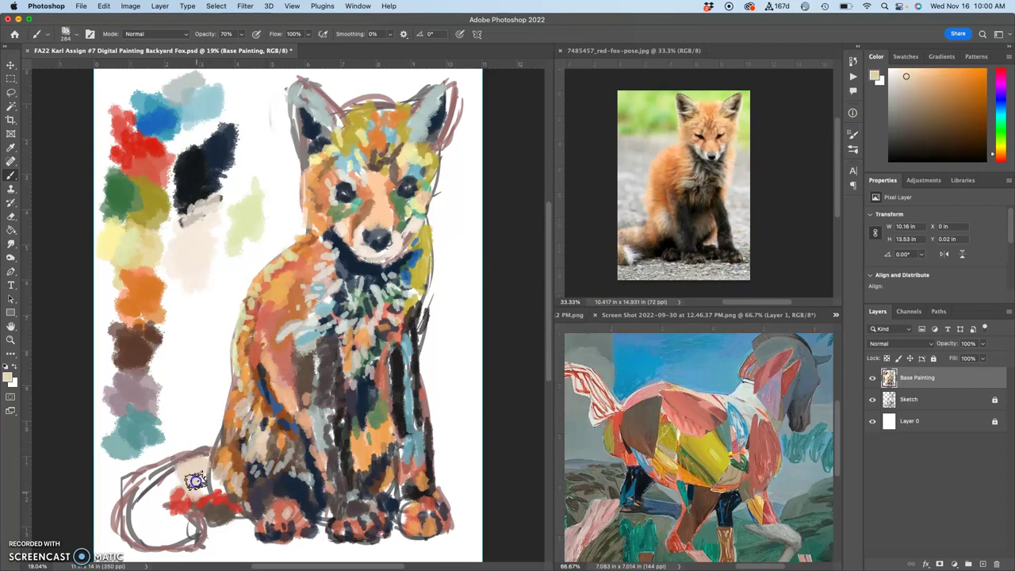
mouse_move(203, 467)
mouse_down()
mouse_move(138, 495)
mouse_move(151, 482)
mouse_move(135, 525)
mouse_up()
drag(650, 273, 642, 245)
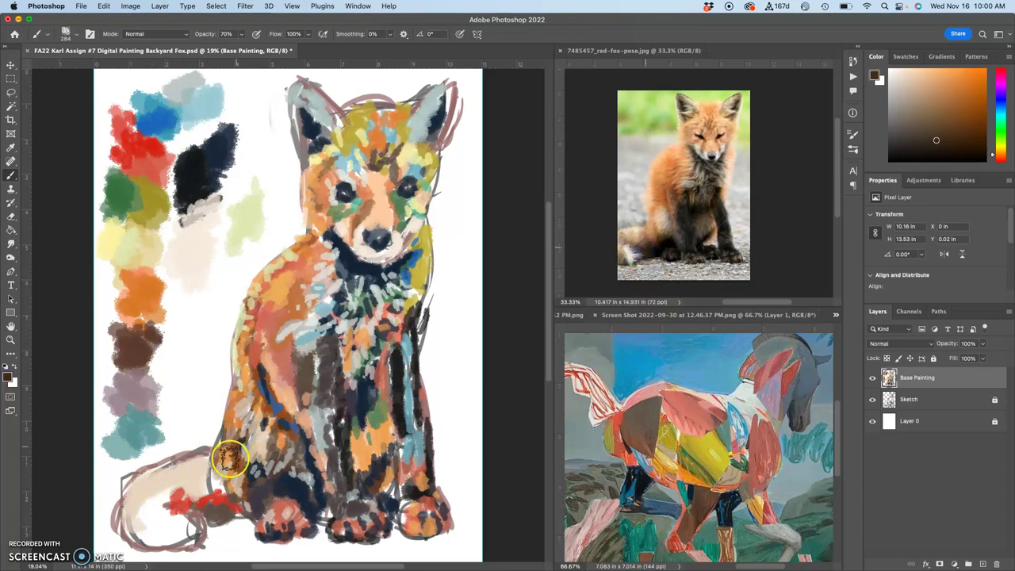
- Sample blue-grey and brown from the horse reference and stroke the upper tail and fox's side
mouse_move(603, 469)
mouse_down()
mouse_move(659, 460)
mouse_move(644, 479)
mouse_up()
drag(295, 482, 214, 480)
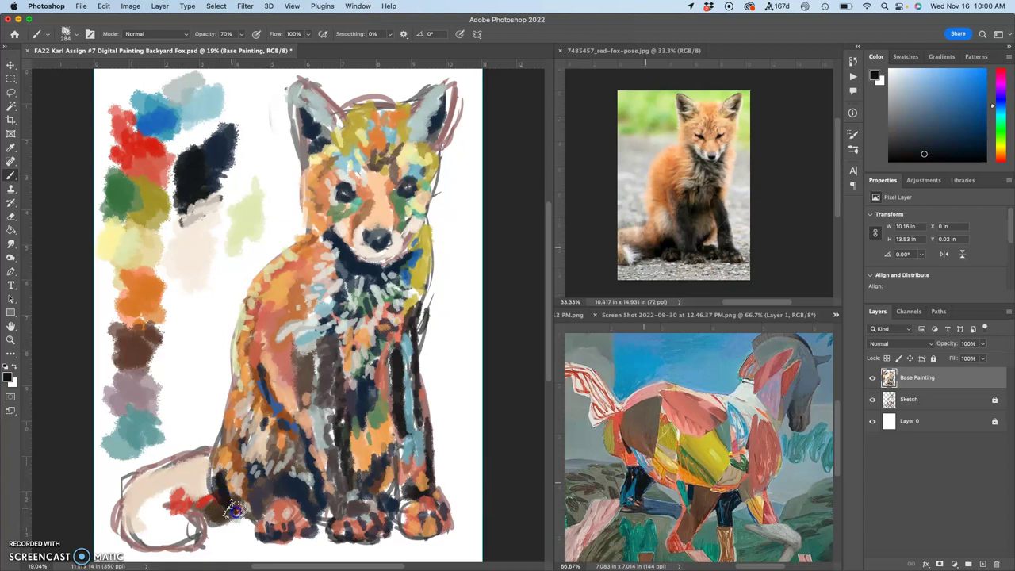
drag(628, 443, 649, 440)
click(945, 117)
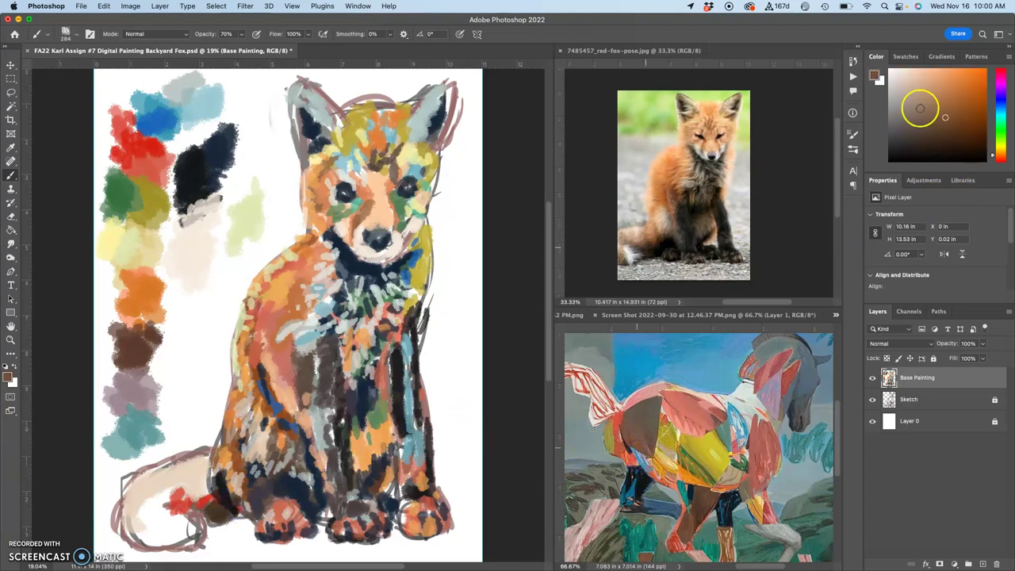
mouse_move(190, 460)
mouse_down()
mouse_move(215, 460)
mouse_move(159, 497)
mouse_move(148, 490)
mouse_move(177, 490)
mouse_up()
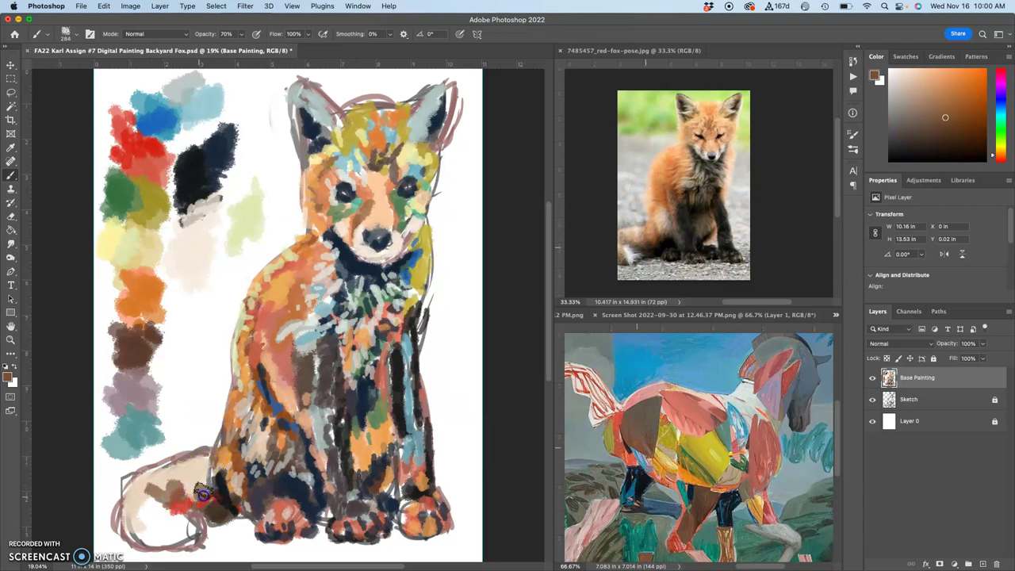
drag(262, 379, 271, 396)
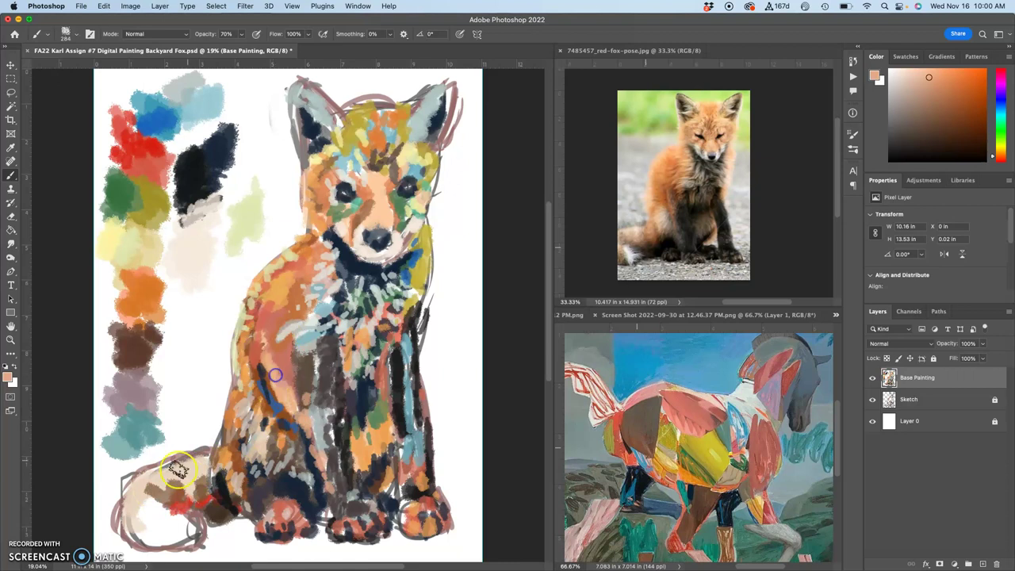
- Paint light peach over the tail, darken its bottom, and add dark strokes on the front legs
alt+click(155, 489)
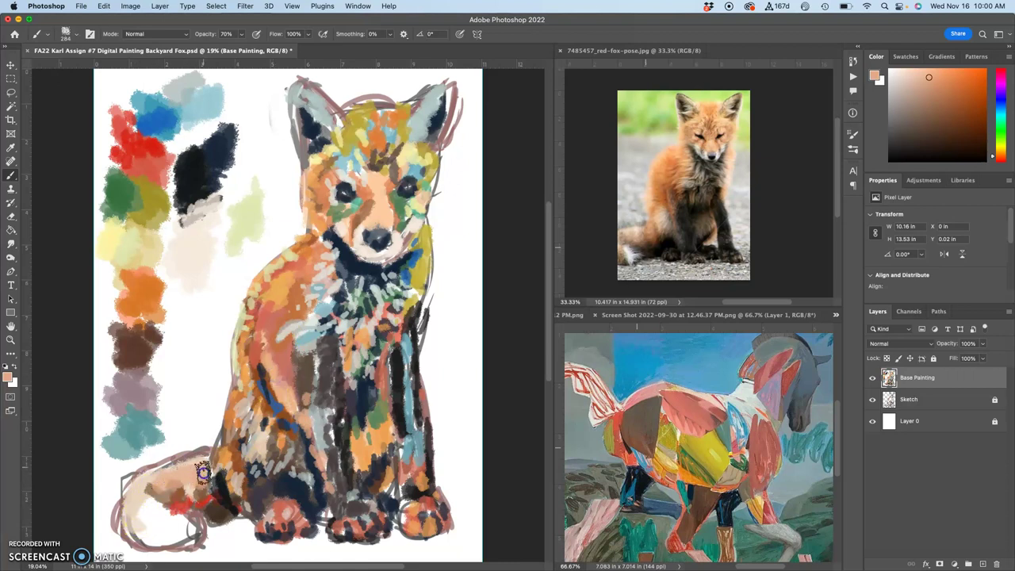
mouse_move(191, 471)
mouse_down()
mouse_move(156, 479)
mouse_move(150, 522)
mouse_move(228, 489)
mouse_move(176, 541)
mouse_move(135, 529)
mouse_move(187, 530)
mouse_up()
alt+click(224, 496)
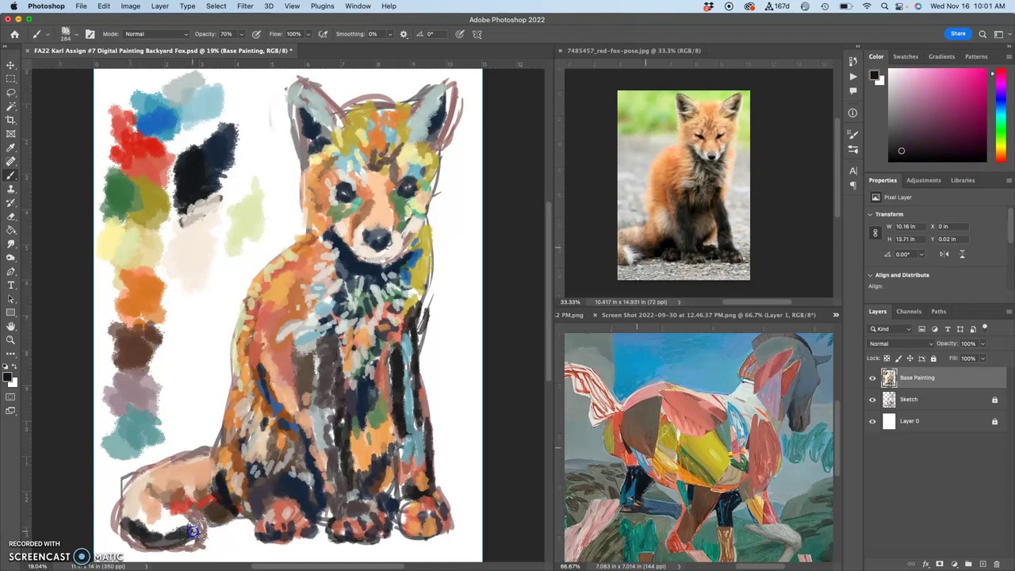
mouse_move(302, 503)
mouse_down()
mouse_move(356, 431)
mouse_move(353, 416)
mouse_move(395, 449)
mouse_up()
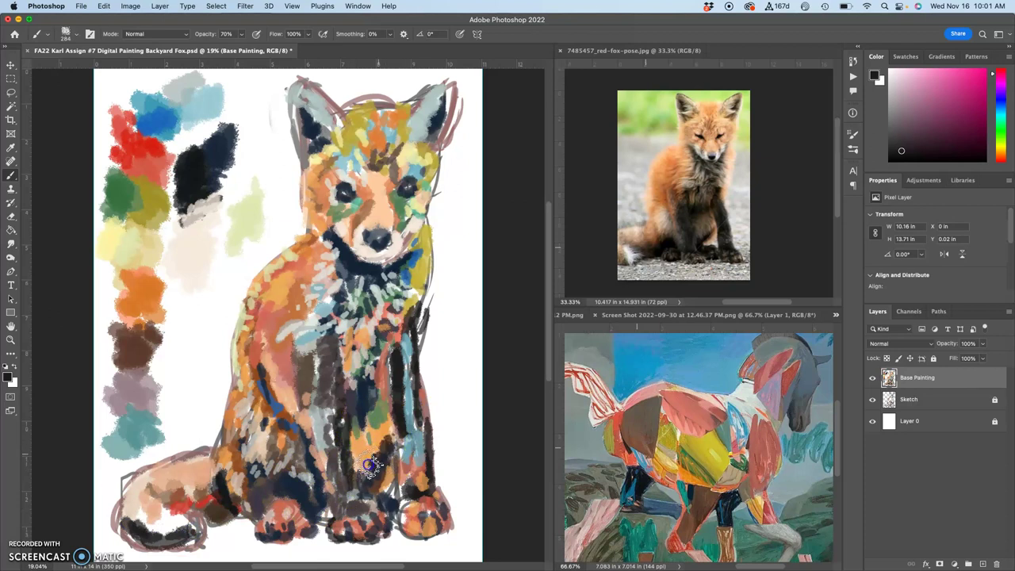
click(314, 411)
- Sample orange and reddish brown and dab strokes along the fox's legs and tail
alt+click(384, 433)
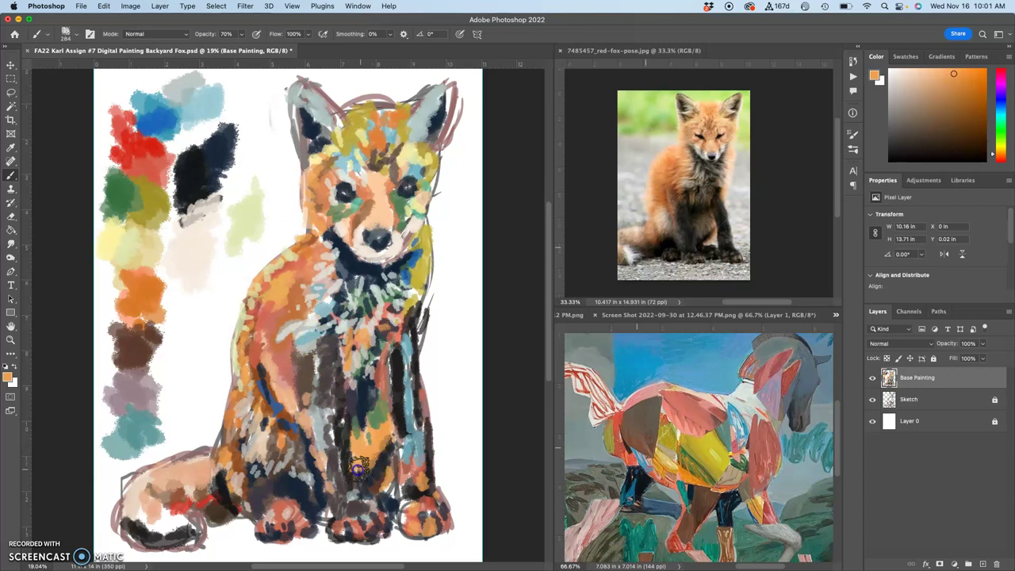
alt+click(380, 376)
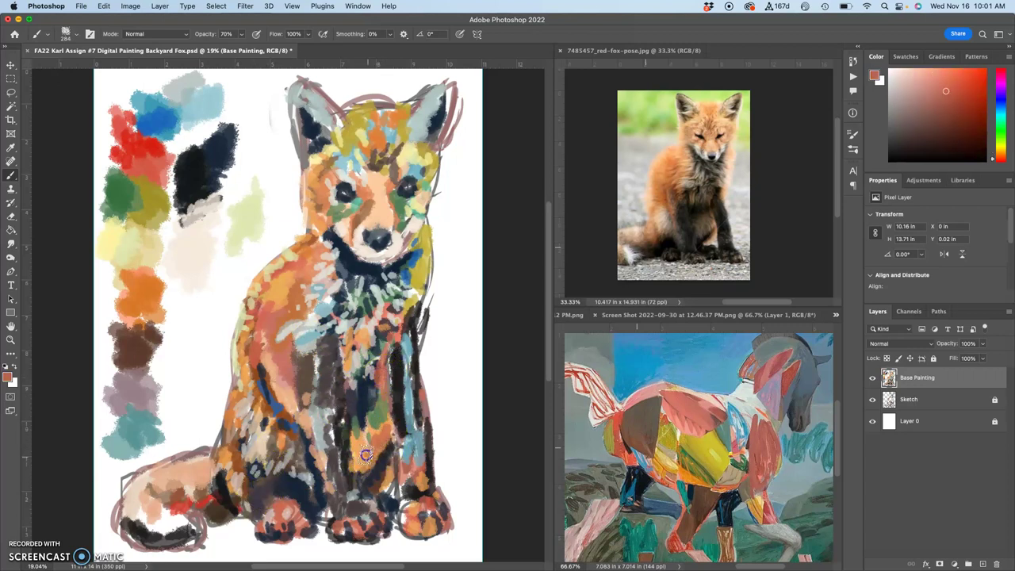
alt+click(235, 461)
drag(349, 446, 351, 450)
click(267, 481)
drag(334, 372, 281, 421)
- Sample red from the tail and paint dark-red strokes on the chest, legs, eye and shoulder
alt+click(188, 472)
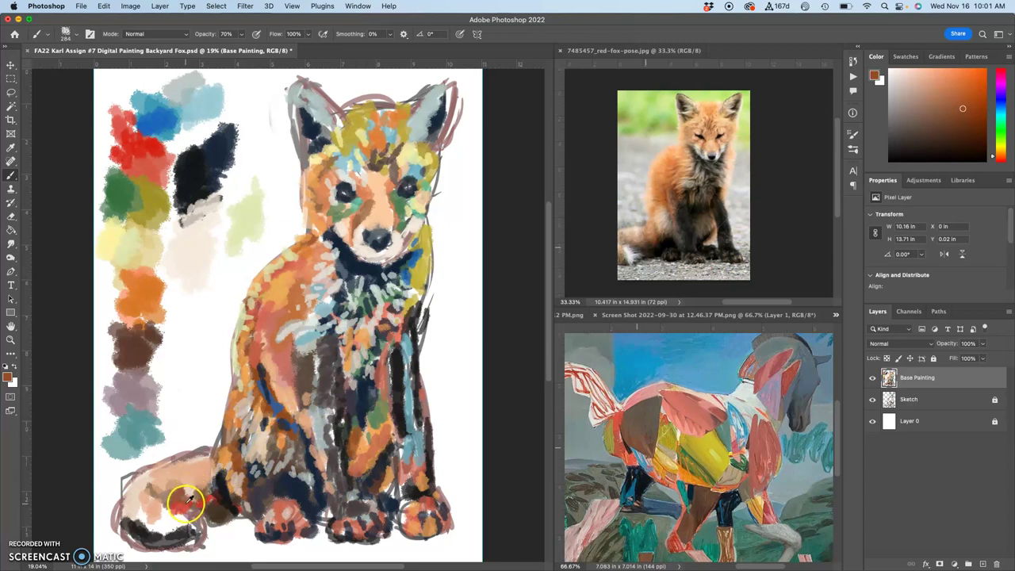
alt+click(188, 501)
mouse_move(356, 402)
mouse_down()
mouse_move(335, 404)
mouse_move(371, 380)
mouse_up()
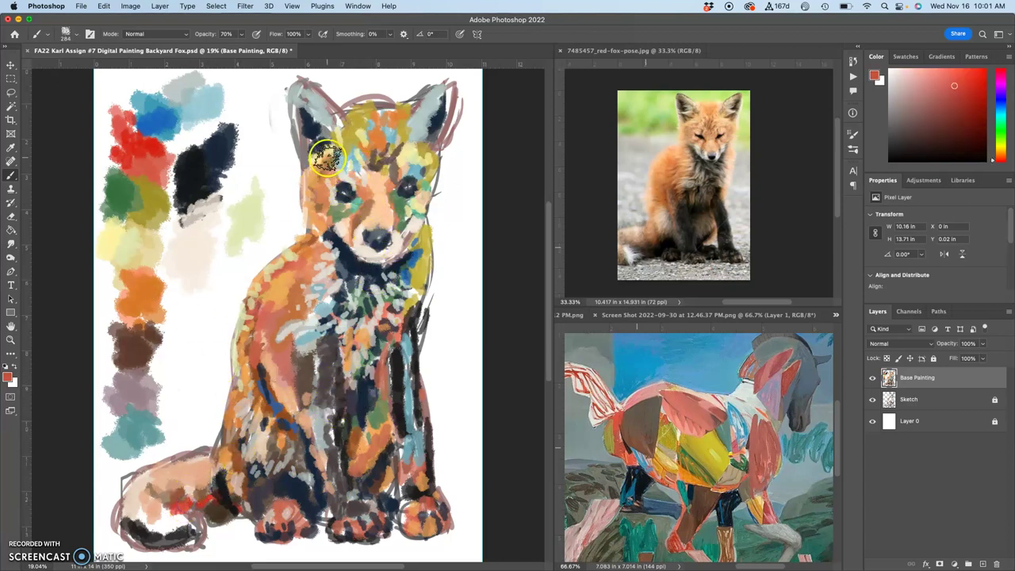
mouse_move(328, 159)
mouse_down()
mouse_move(307, 193)
mouse_move(317, 200)
mouse_up()
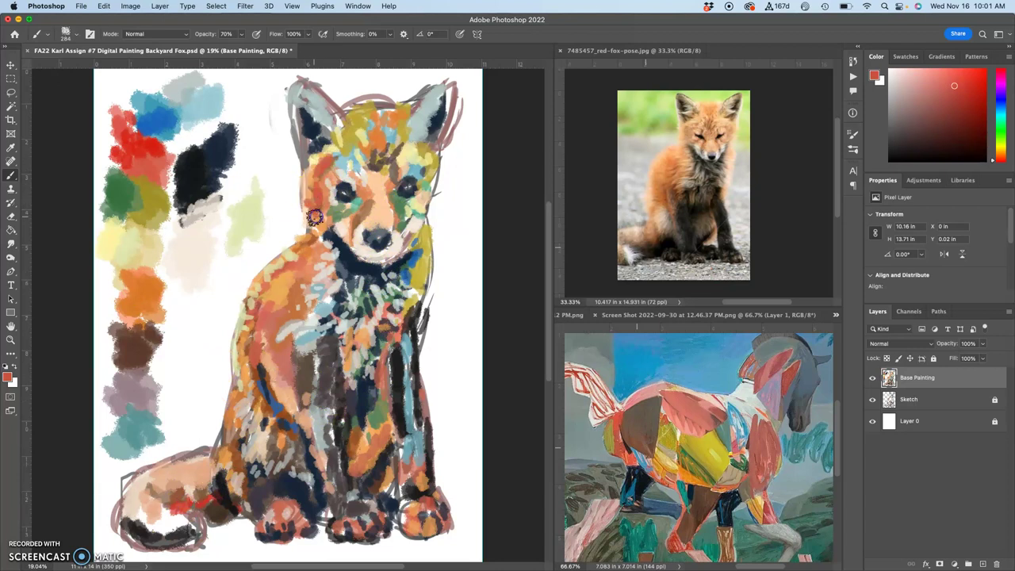
mouse_move(326, 253)
mouse_down()
mouse_move(317, 307)
mouse_move(255, 341)
mouse_move(300, 282)
mouse_move(265, 344)
mouse_move(295, 319)
mouse_move(274, 355)
mouse_move(287, 341)
mouse_move(293, 367)
mouse_move(317, 367)
mouse_move(318, 420)
mouse_move(337, 402)
mouse_move(298, 453)
mouse_move(296, 423)
mouse_move(293, 469)
mouse_move(282, 360)
mouse_move(275, 350)
mouse_move(273, 389)
mouse_move(266, 362)
mouse_move(312, 492)
mouse_move(274, 495)
mouse_move(219, 448)
mouse_move(217, 490)
mouse_up()
- Dab reddish and light paint on the chest, then brush sampled olive and cream tones over the tail
click(394, 307)
click(333, 362)
click(387, 264)
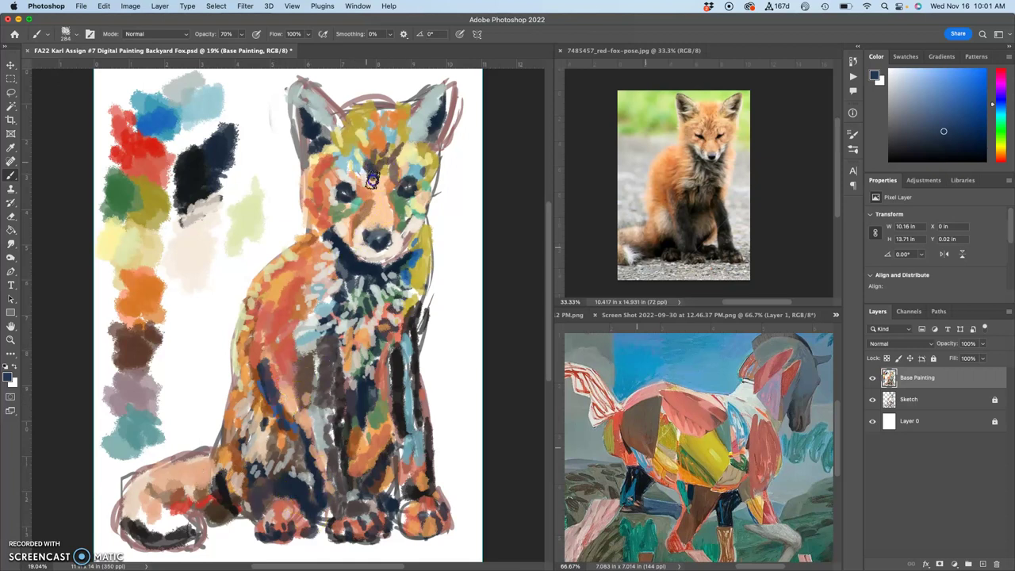
alt+click(359, 158)
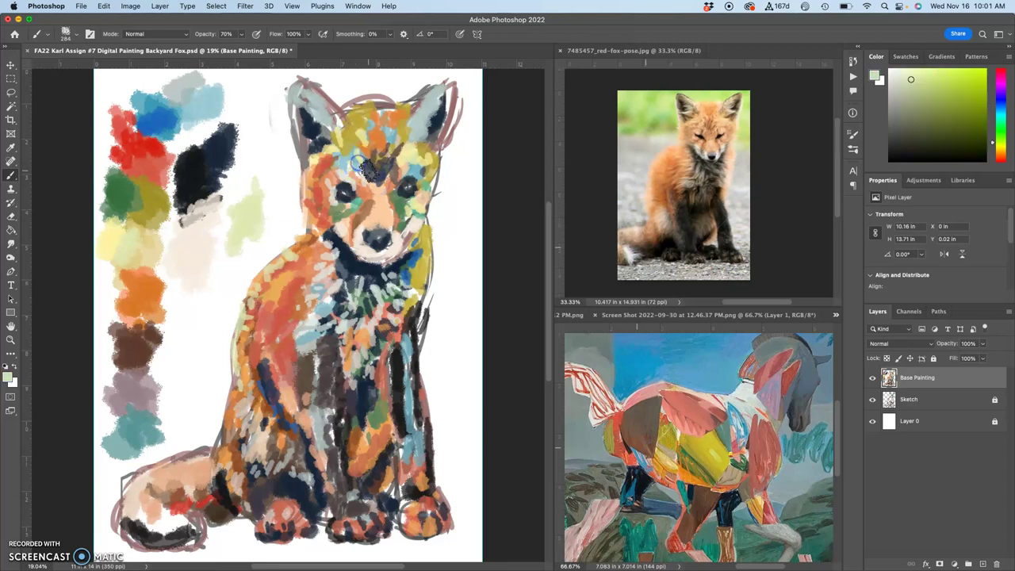
alt+click(279, 188)
alt+click(155, 192)
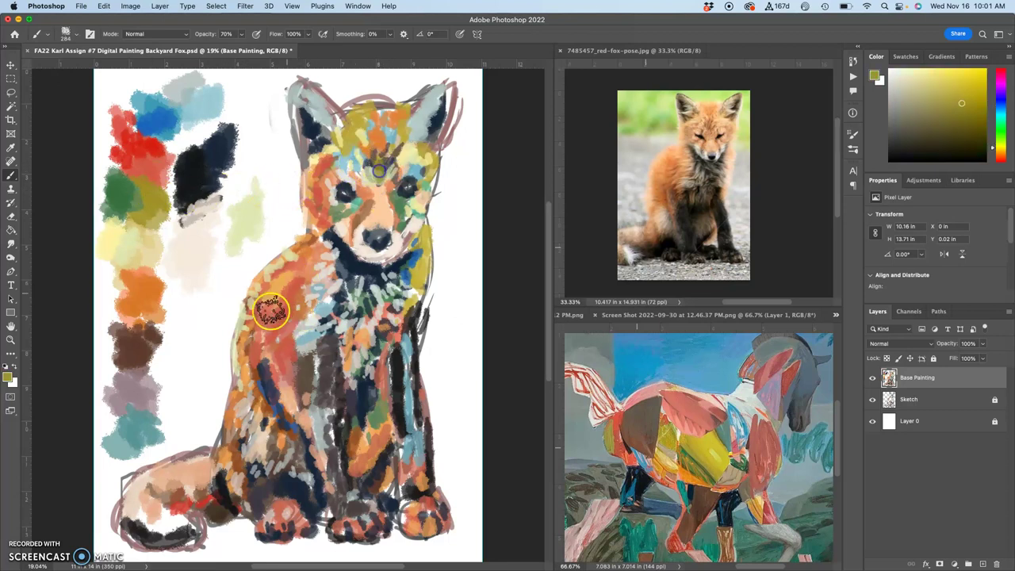
mouse_move(190, 476)
mouse_down()
mouse_move(168, 529)
mouse_move(157, 537)
mouse_move(129, 516)
mouse_up()
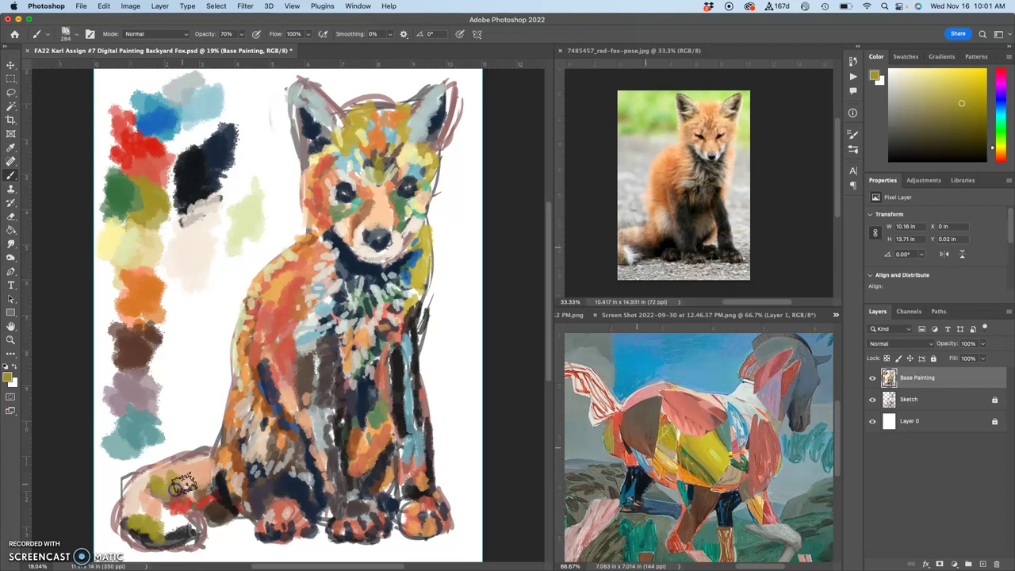
- Darken the hind leg edge, add dark navy to the tail, and brush orange-brown over the hind leg
mouse_move(216, 490)
mouse_down()
mouse_move(264, 405)
mouse_move(232, 468)
mouse_move(251, 463)
mouse_move(243, 412)
mouse_up()
alt+click(264, 387)
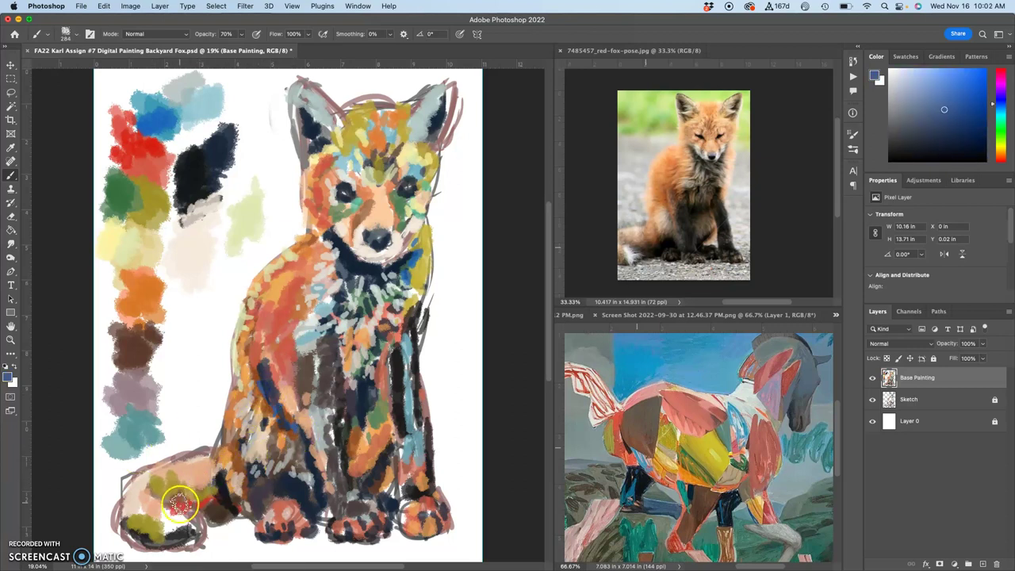
drag(170, 512, 136, 523)
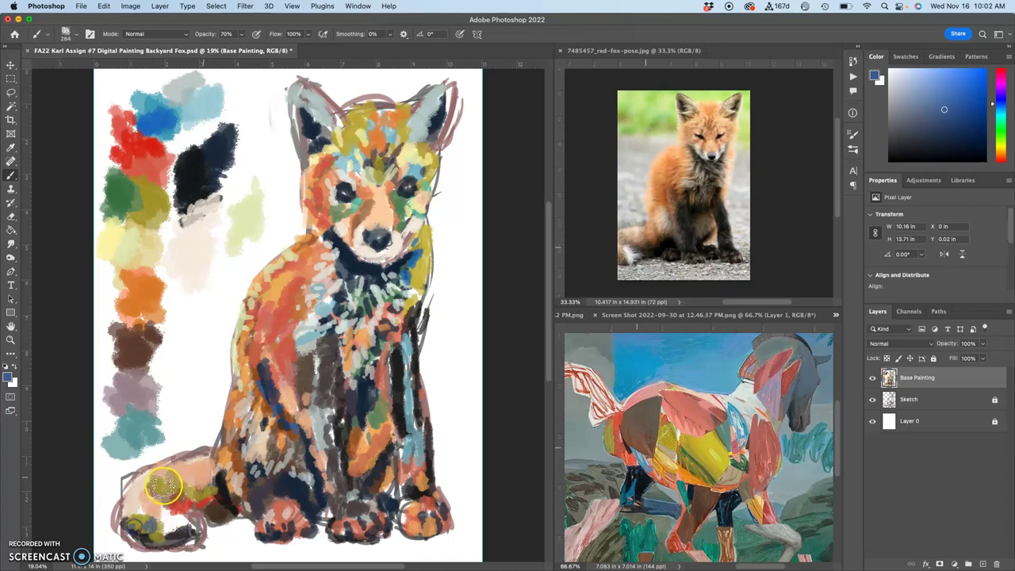
alt+click(238, 458)
mouse_move(238, 459)
mouse_down()
mouse_move(220, 481)
mouse_move(211, 469)
mouse_up()
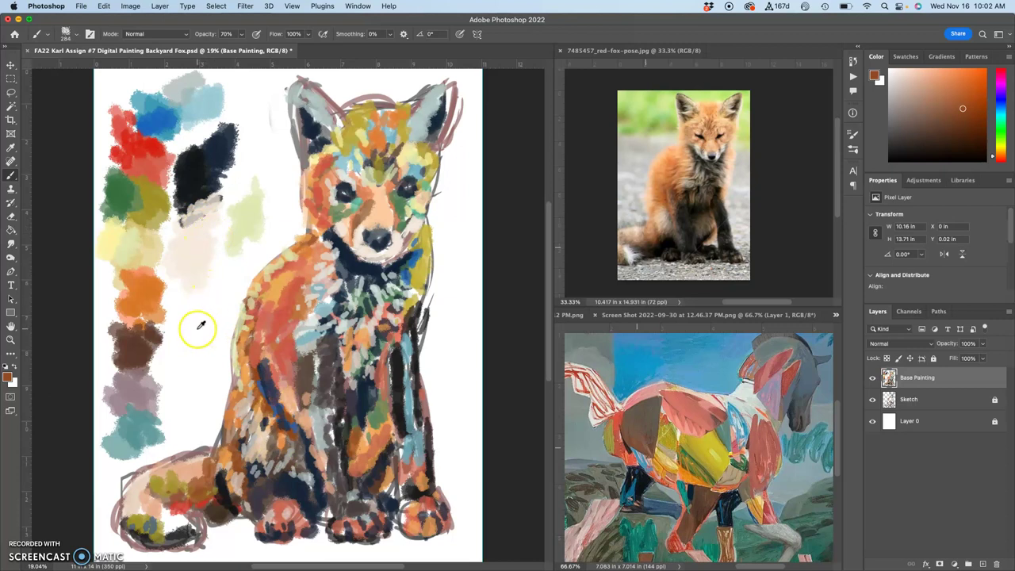
click(873, 399)
click(873, 400)
click(873, 400)
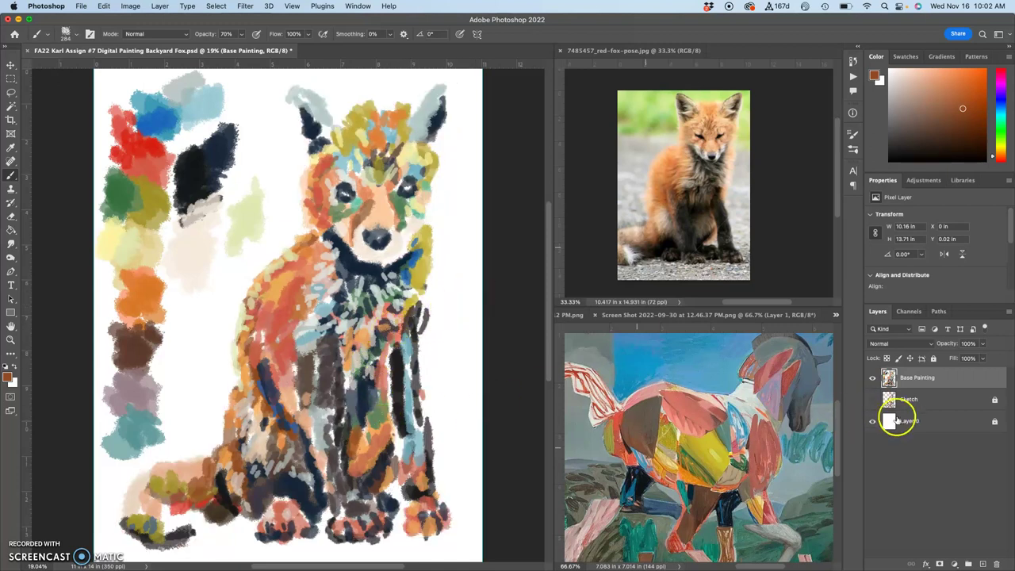
click(874, 400)
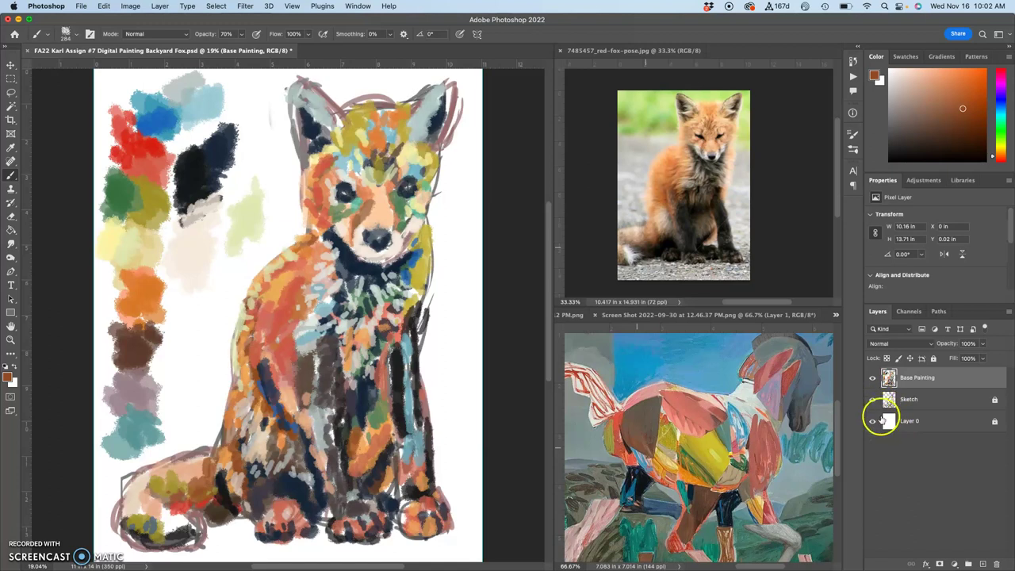
click(873, 379)
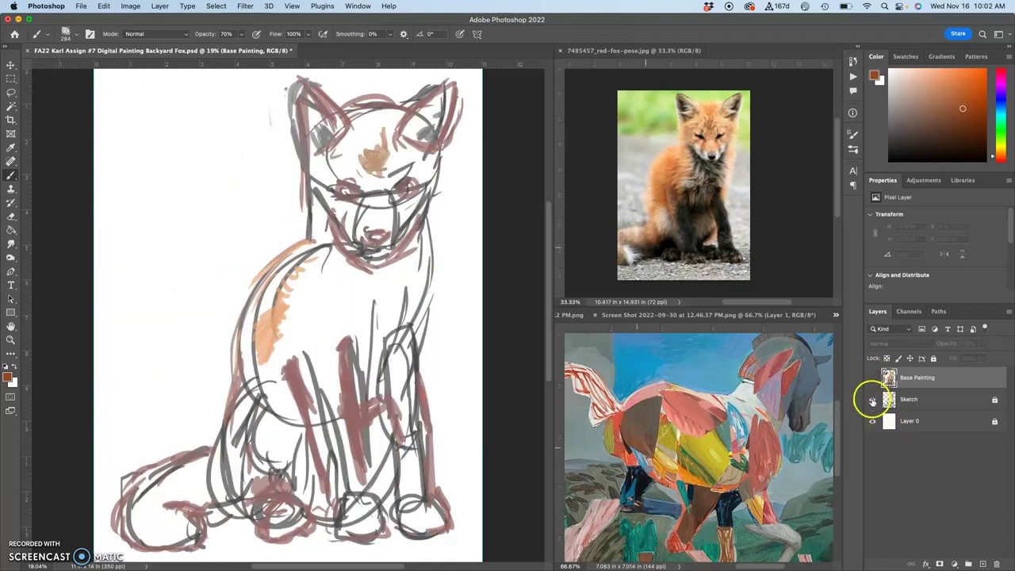
click(872, 400)
click(875, 421)
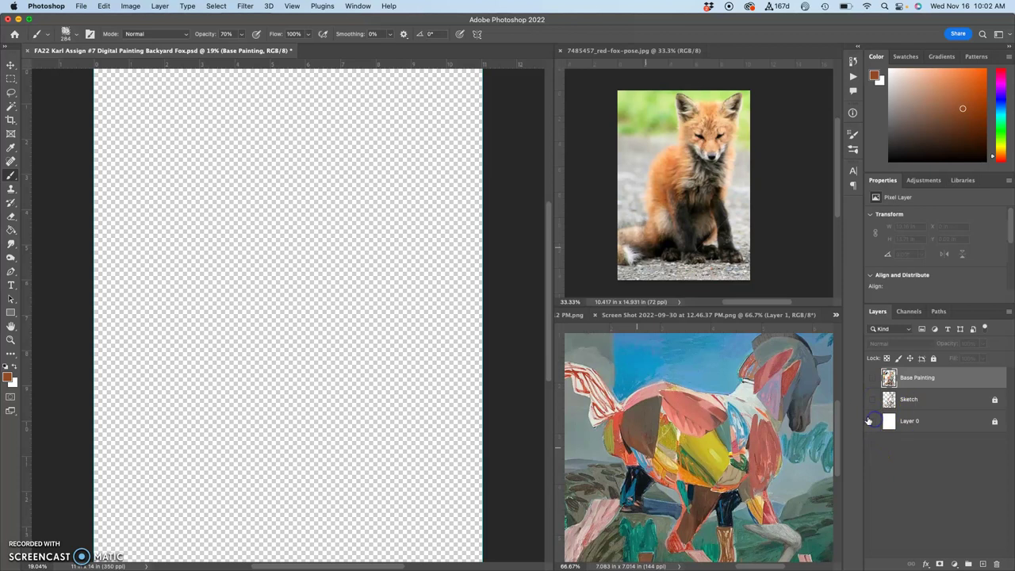
click(874, 379)
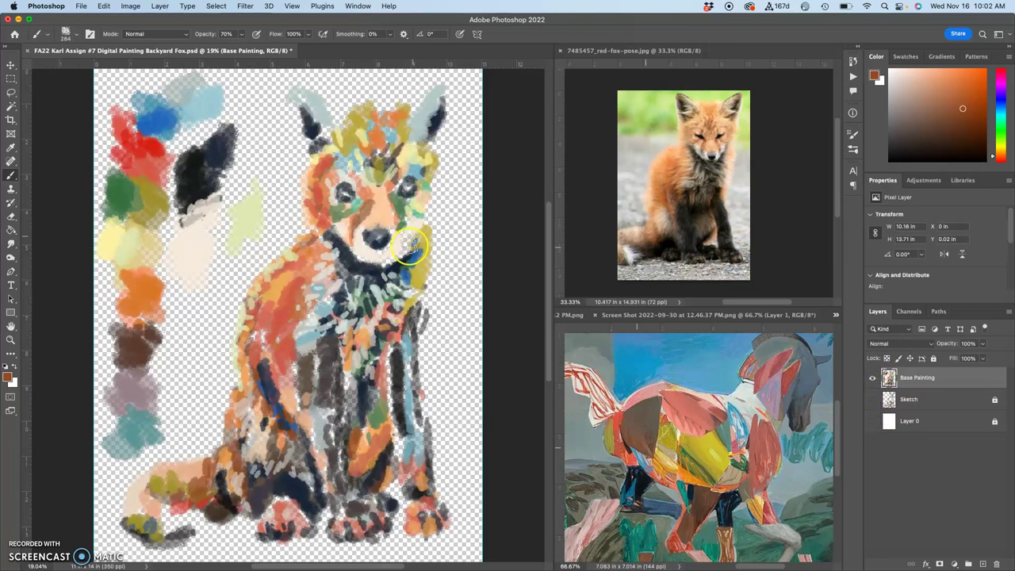
click(873, 400)
click(873, 421)
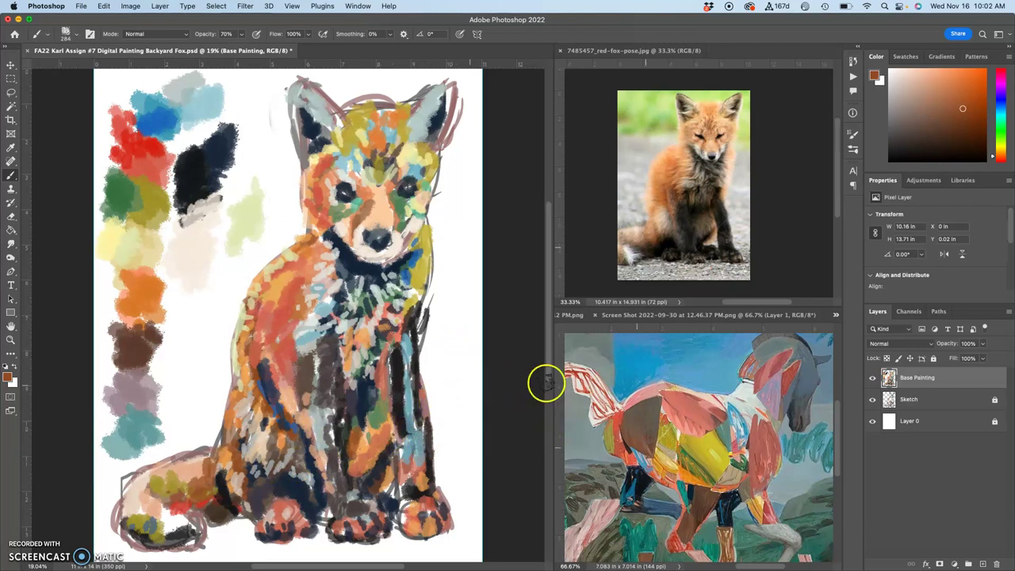
- Duplicate Layer 0 and fill the Layer 0 copy with 50% Gray
click(942, 424)
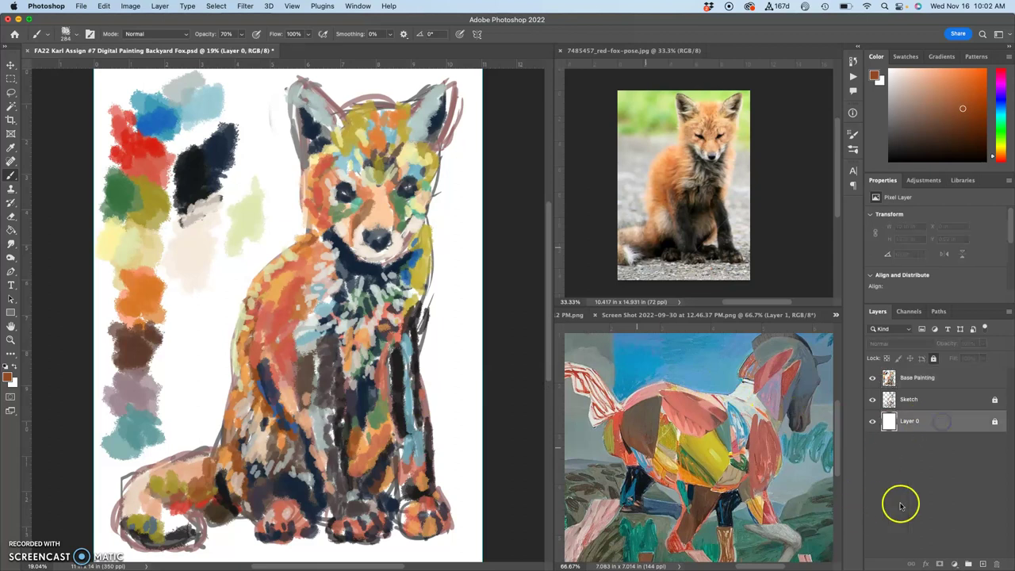
key(super+j)
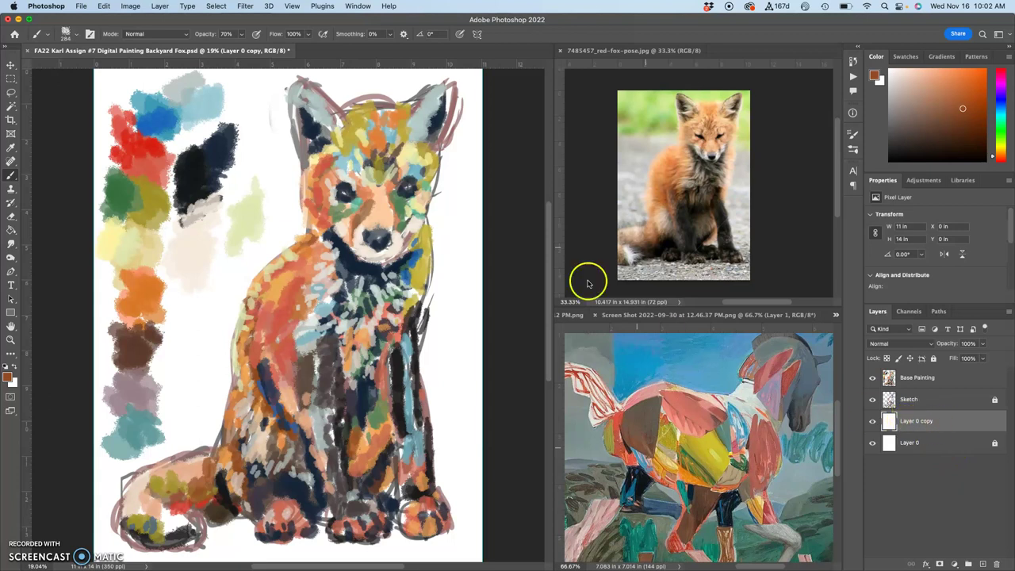
click(104, 6)
click(113, 169)
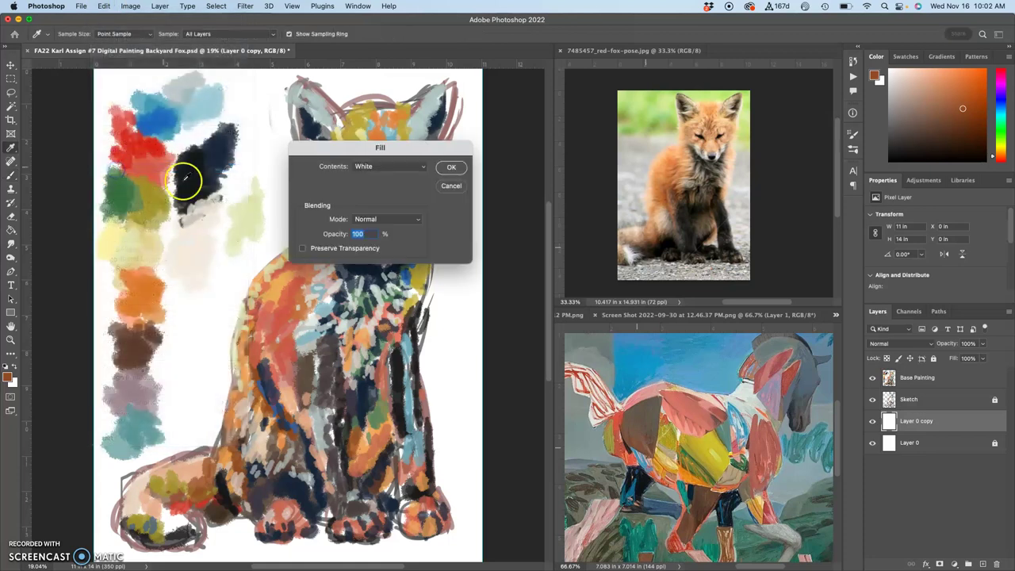
click(385, 166)
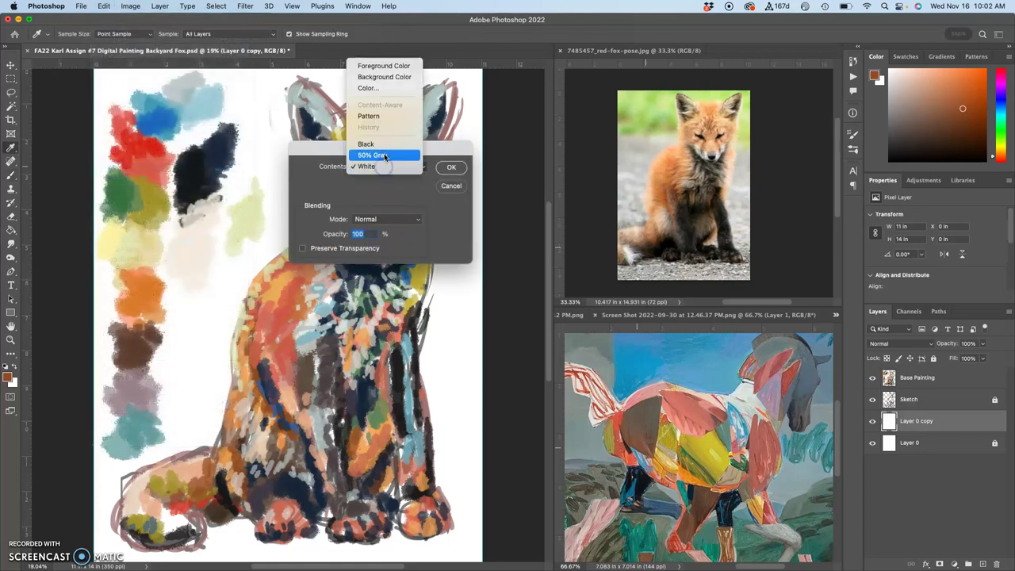
click(373, 155)
click(451, 167)
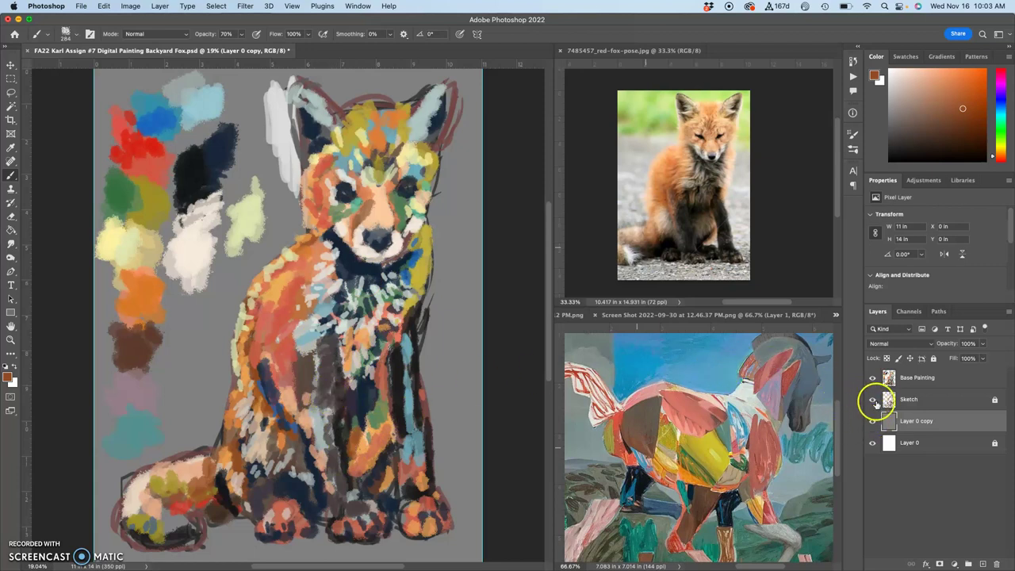
- Hide Base Painting, then lasso and delete the white paint beside the fox's ear on the unlocked Sketch layer
click(912, 400)
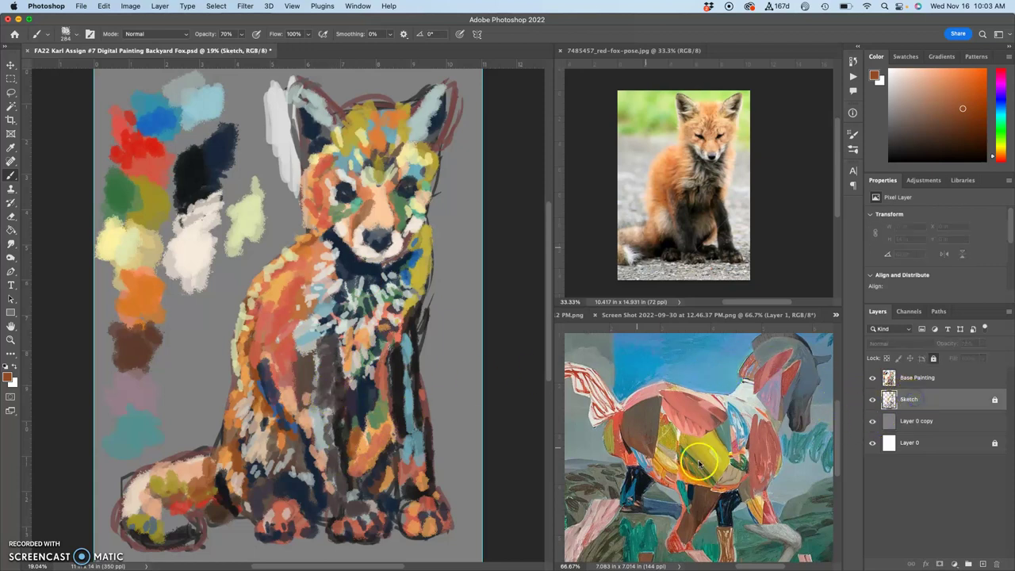
click(873, 378)
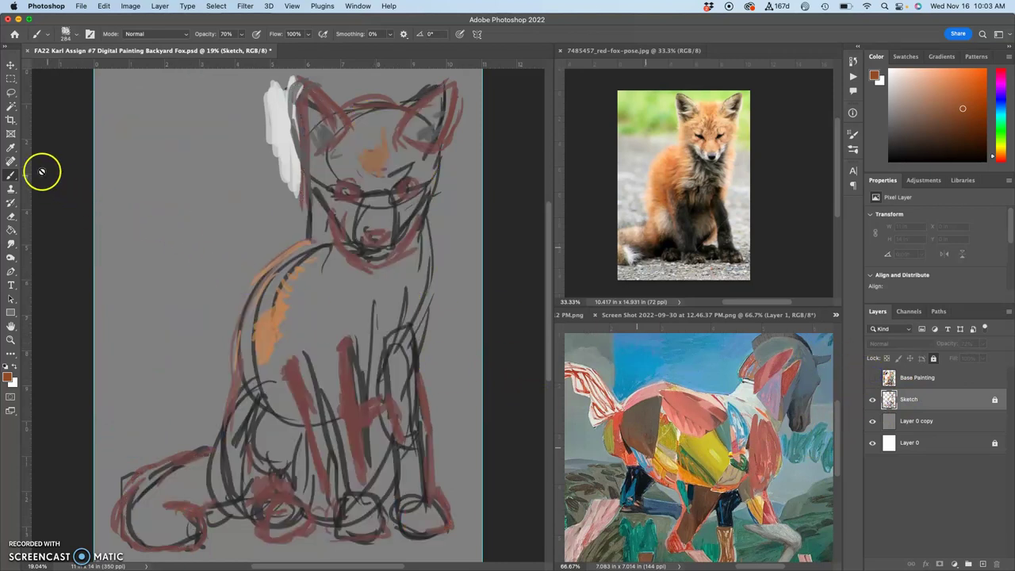
click(11, 93)
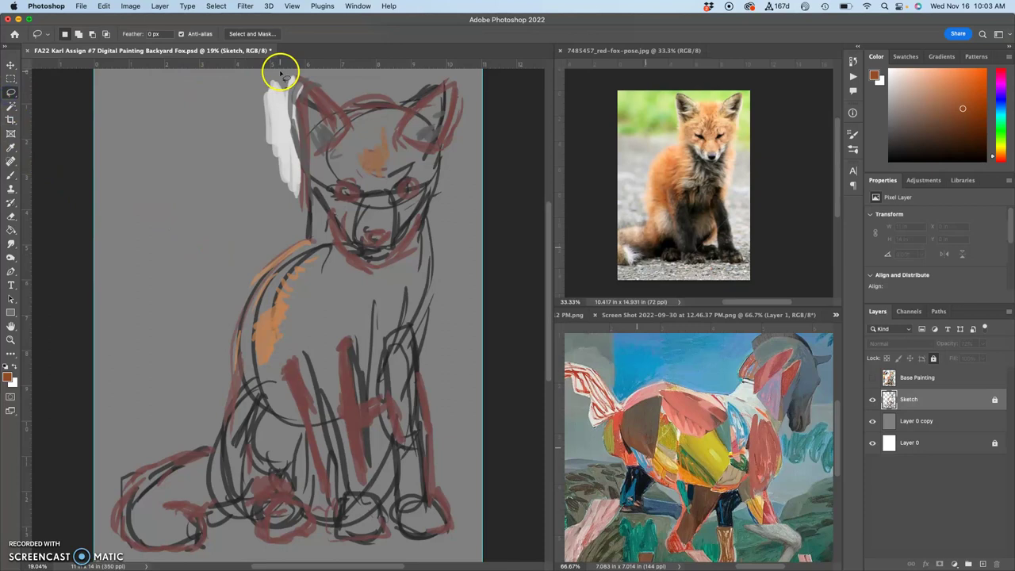
click(306, 77)
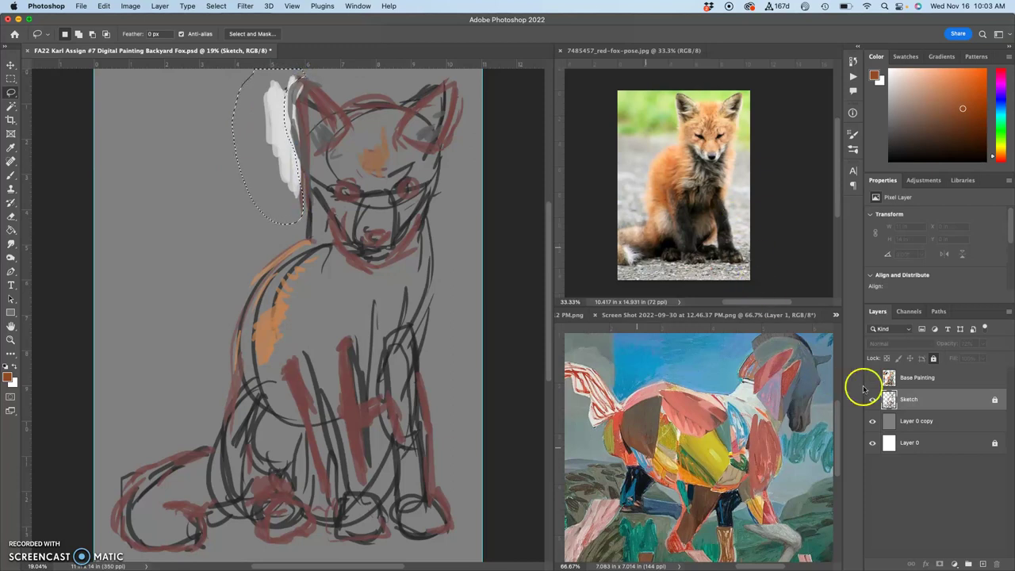
click(934, 359)
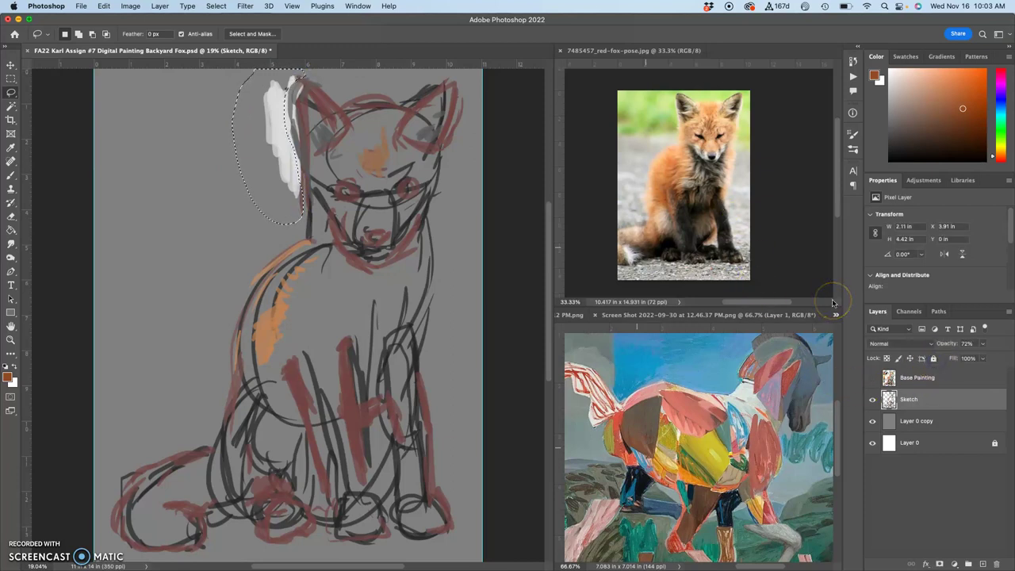
key(Delete)
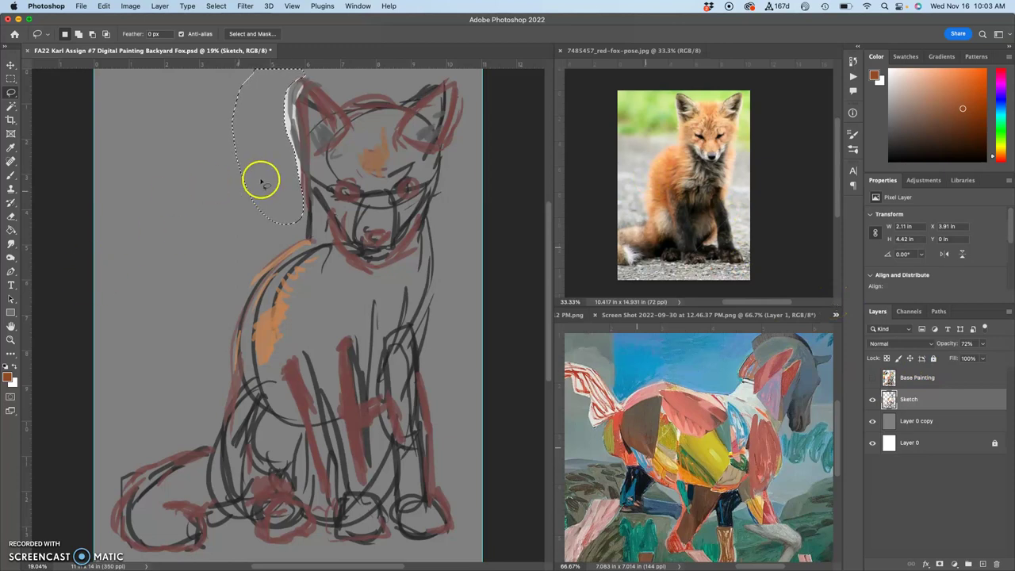
- Lasso the leftover white stroke beside the head, then drop the selection
drag(379, 173, 300, 75)
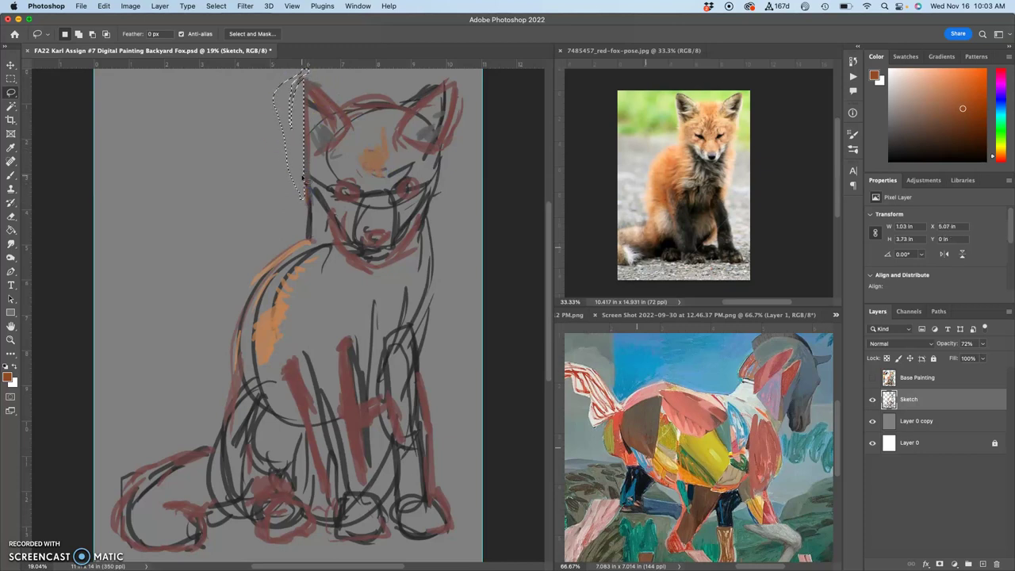
click(359, 87)
mouse_move(306, 74)
mouse_down()
mouse_move(294, 90)
mouse_move(308, 76)
mouse_up()
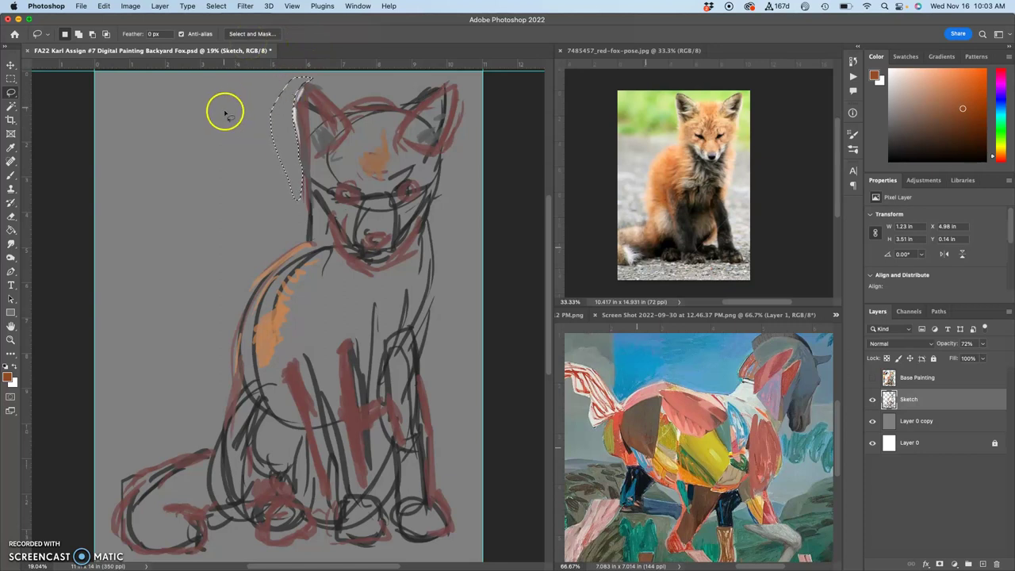
mouse_move(234, 127)
mouse_down()
mouse_move(220, 174)
mouse_move(275, 80)
mouse_move(206, 186)
mouse_move(259, 147)
mouse_move(222, 158)
mouse_move(235, 156)
mouse_move(227, 140)
mouse_up()
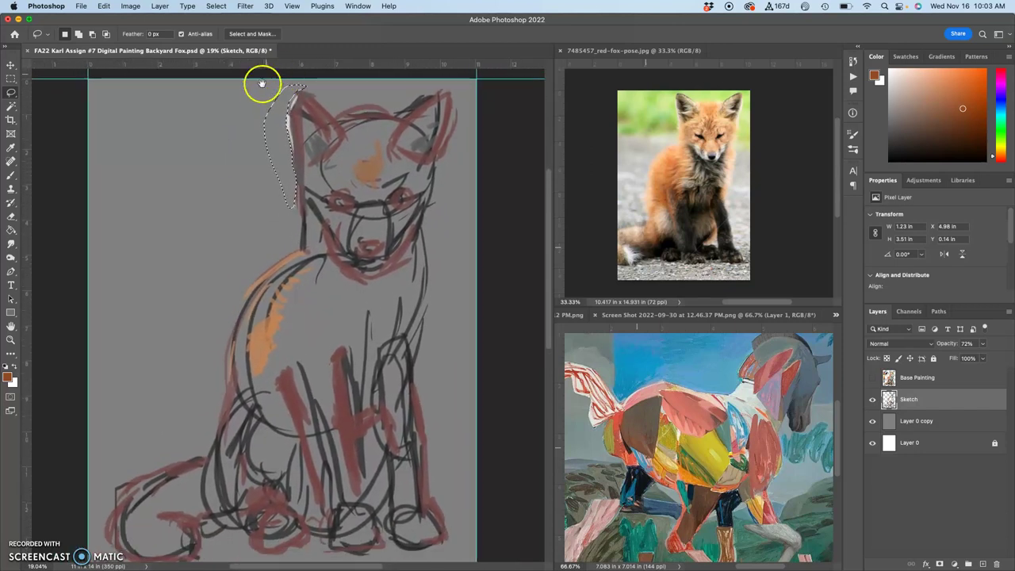
mouse_move(262, 85)
mouse_down()
mouse_move(270, 98)
mouse_move(273, 78)
mouse_up()
drag(258, 137, 248, 156)
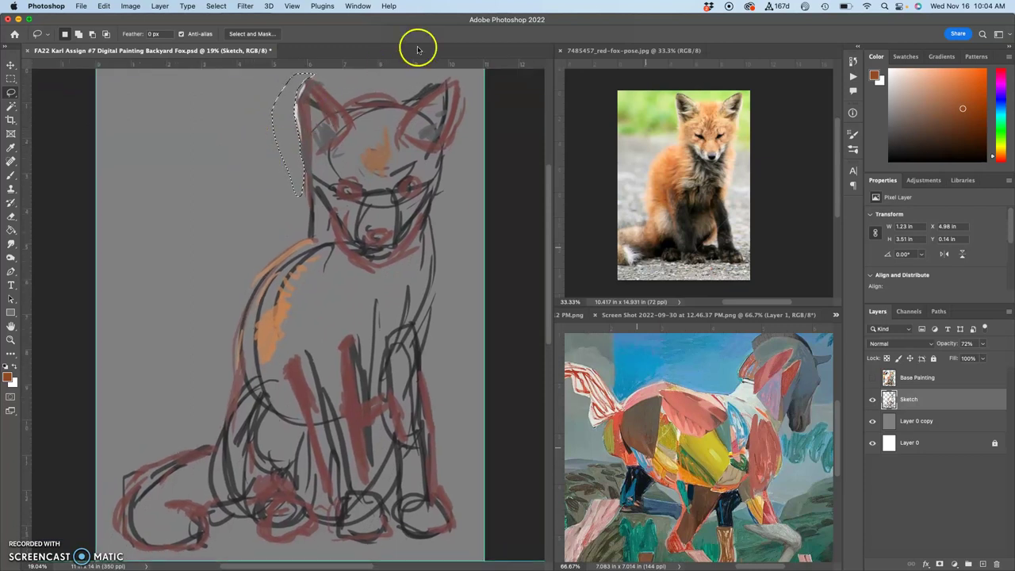
click(239, 167)
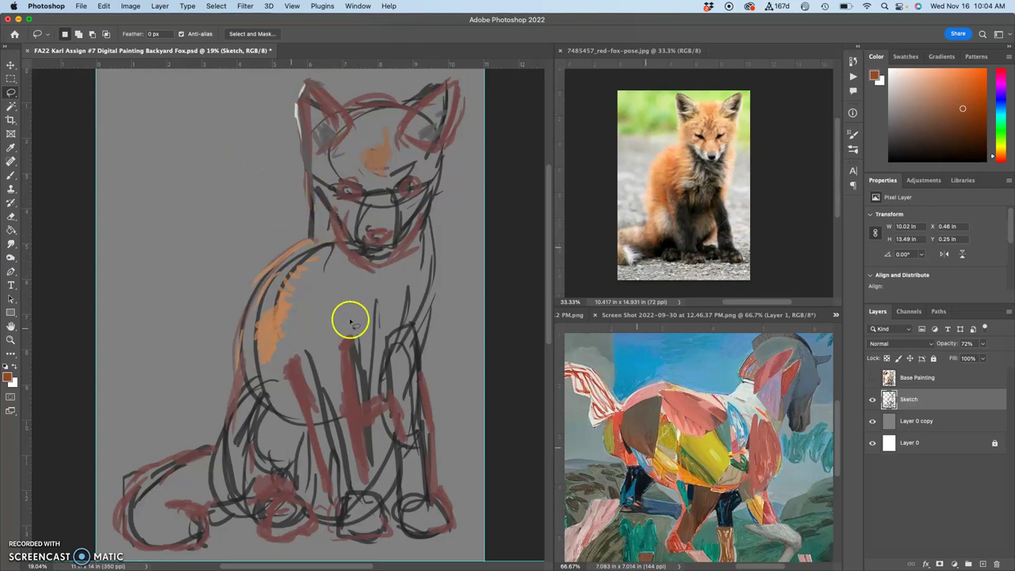
- Select the sketch lines by Magic Wanding the grey background and inverting the selection
click(11, 106)
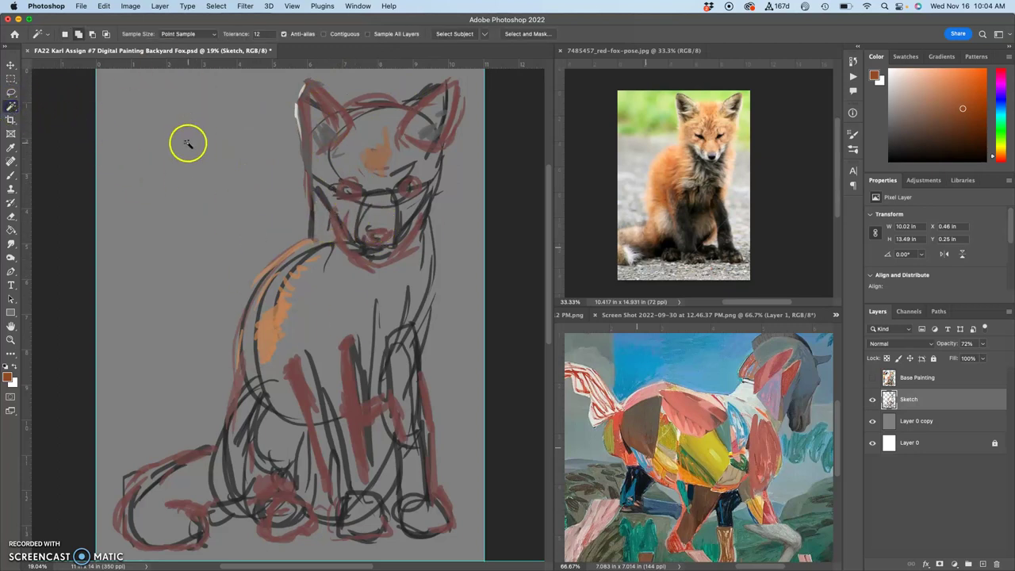
click(196, 170)
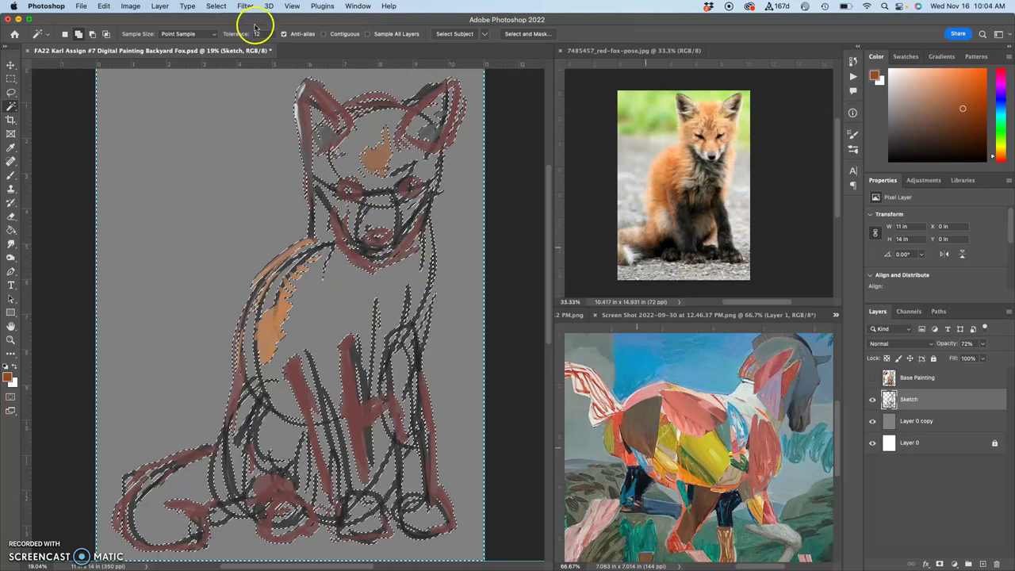
click(241, 87)
click(216, 5)
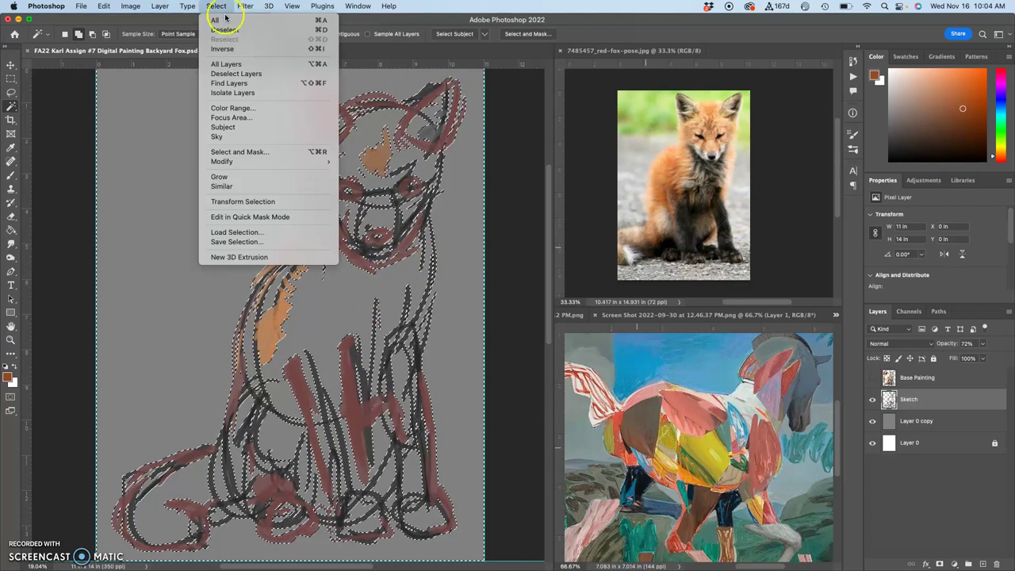
click(230, 48)
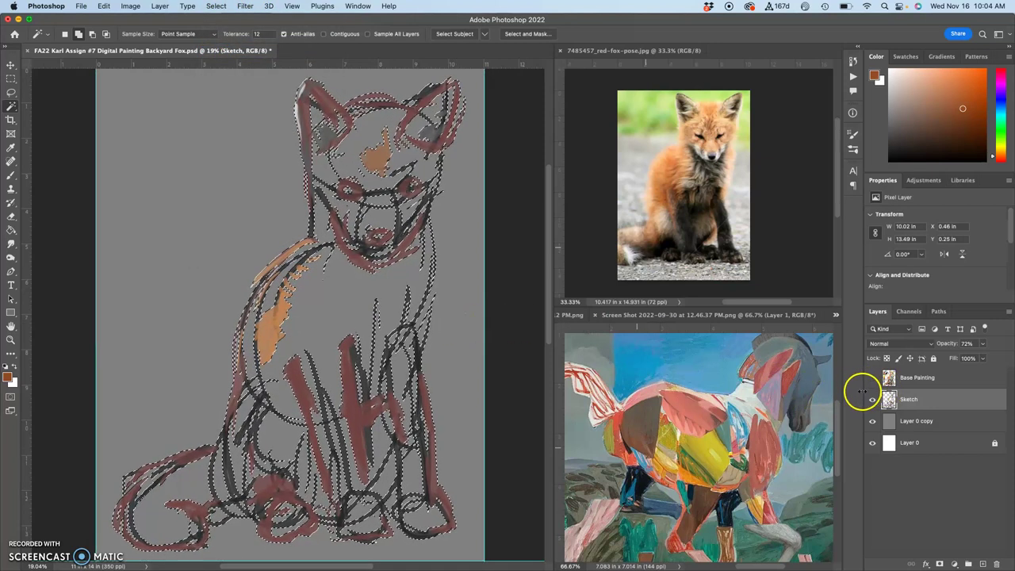
- Hide Base Painting and Sketch, and copy the selected lines from Layer 0 copy into new Layer 1
drag(862, 384, 885, 418)
click(912, 425)
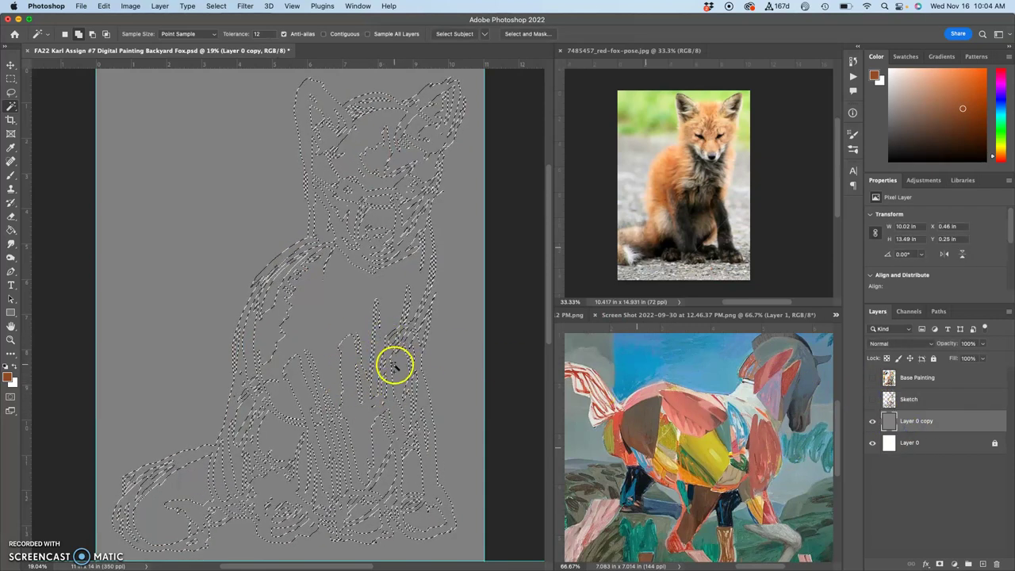
key(ctrl+j)
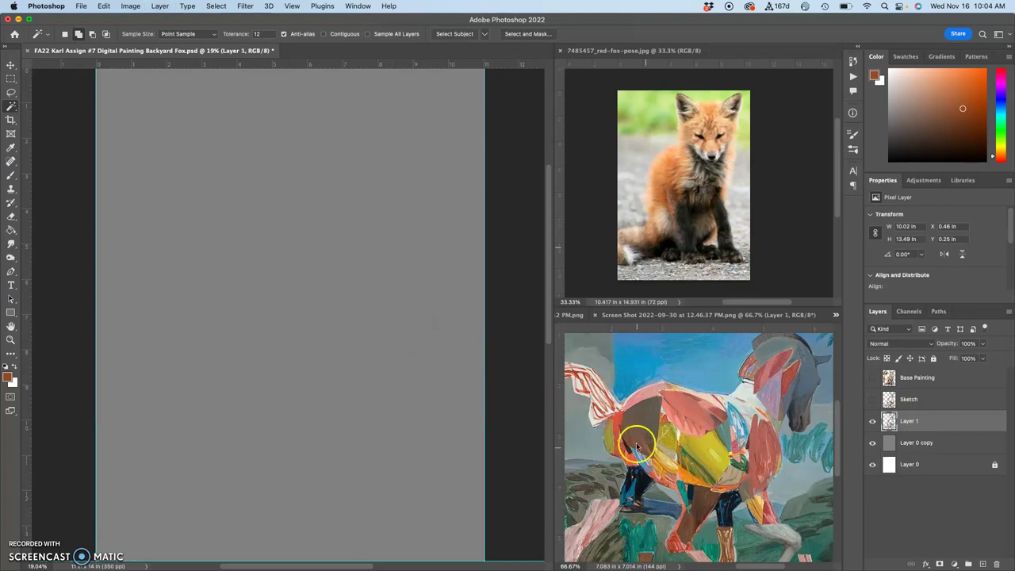
- Hide Layer 0 copy, show Base Painting, and check the Sketch layer's style before hiding Sketch again
click(873, 446)
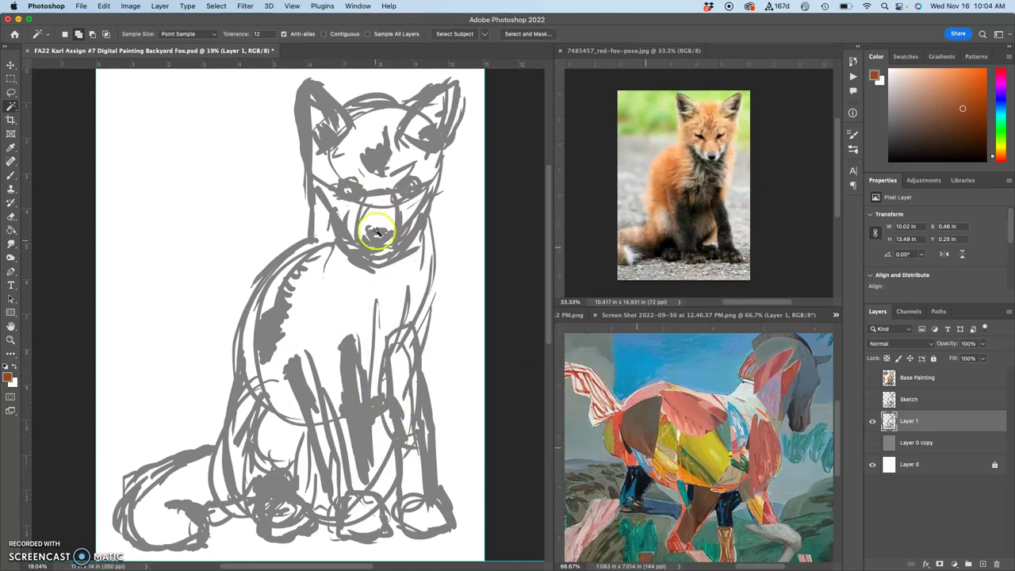
click(874, 378)
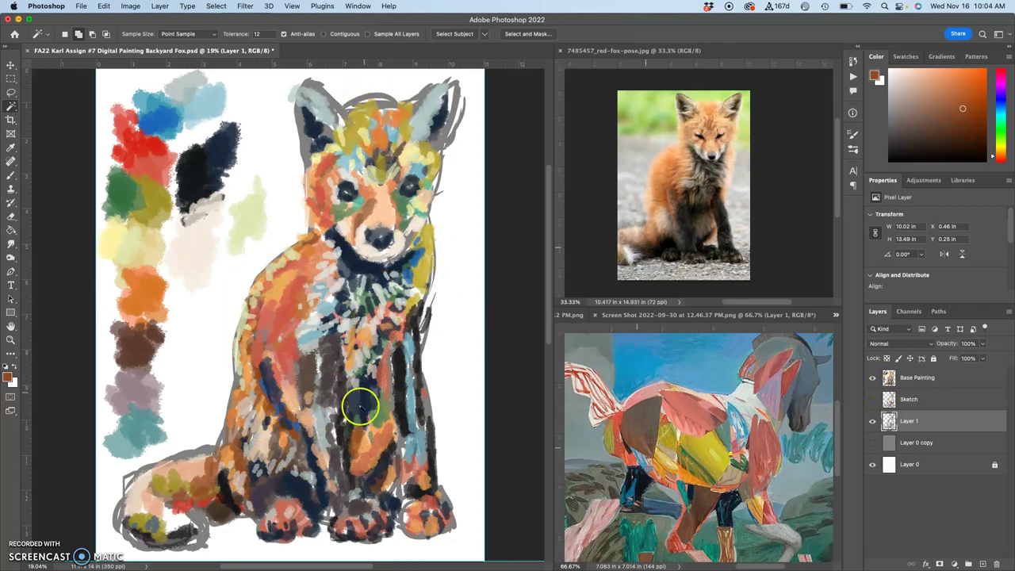
click(873, 401)
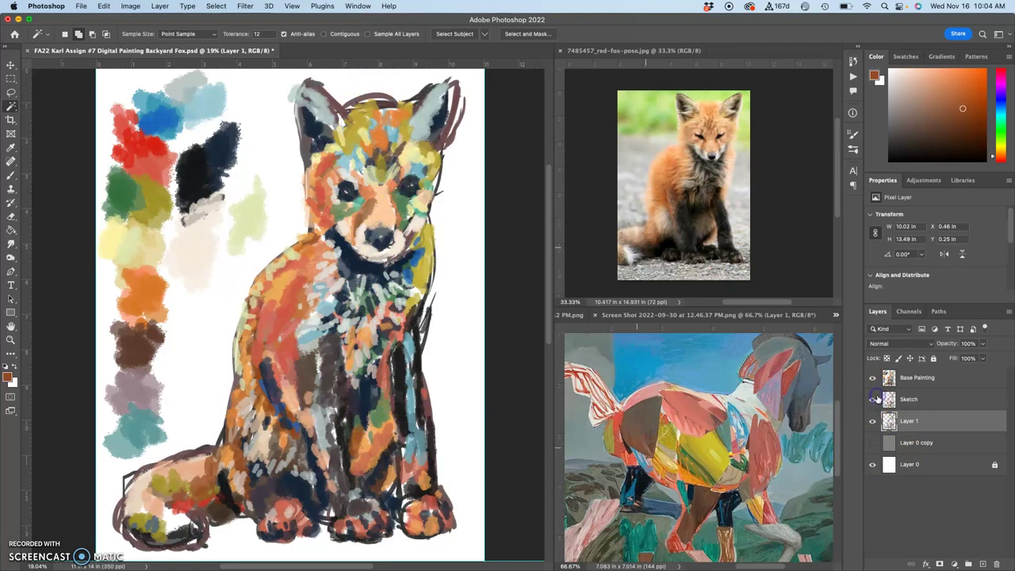
double_click(879, 398)
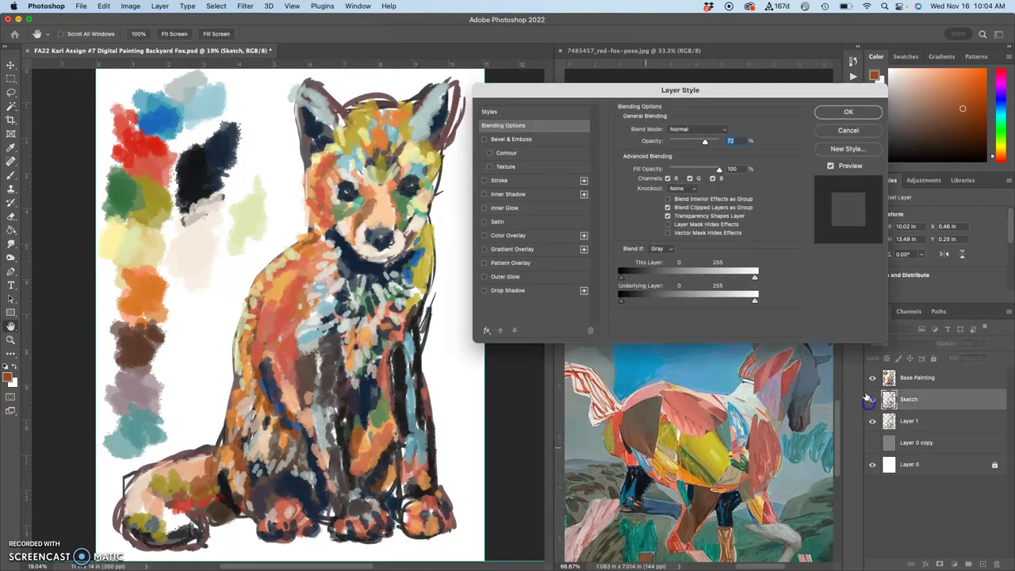
click(845, 129)
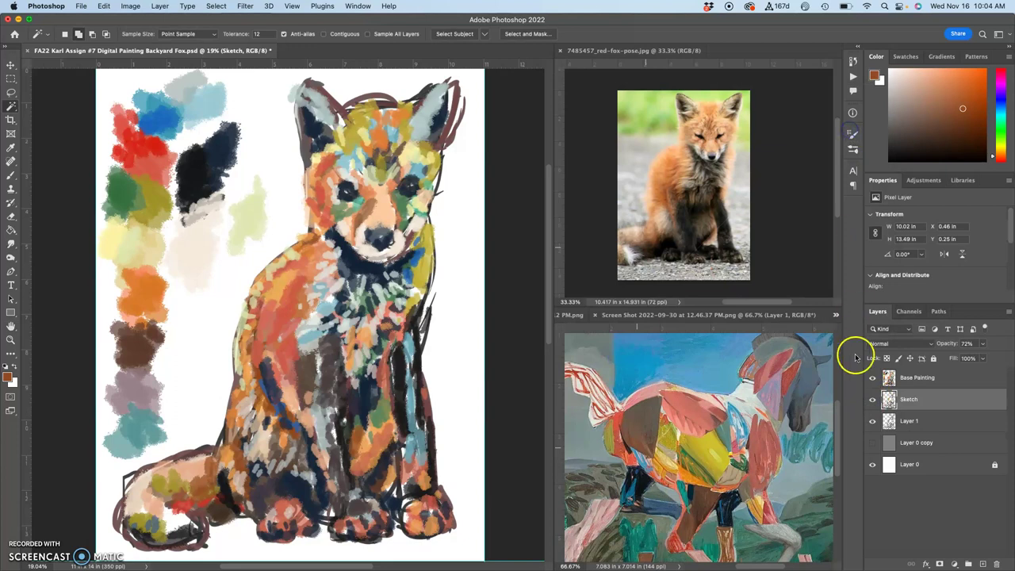
click(873, 400)
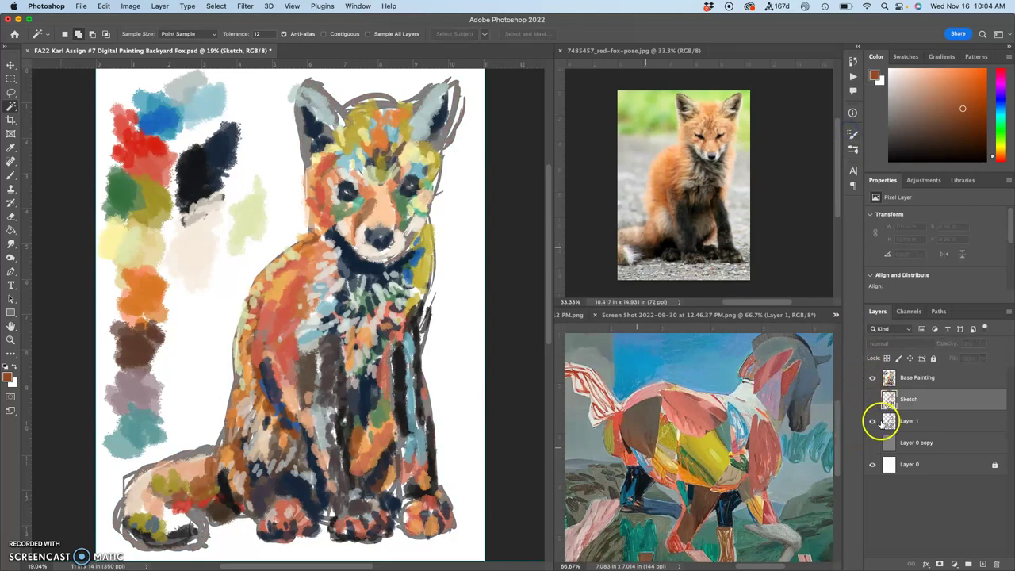
- On Base Painting, Magic Wand the white surround with Contiguous turned on
click(912, 380)
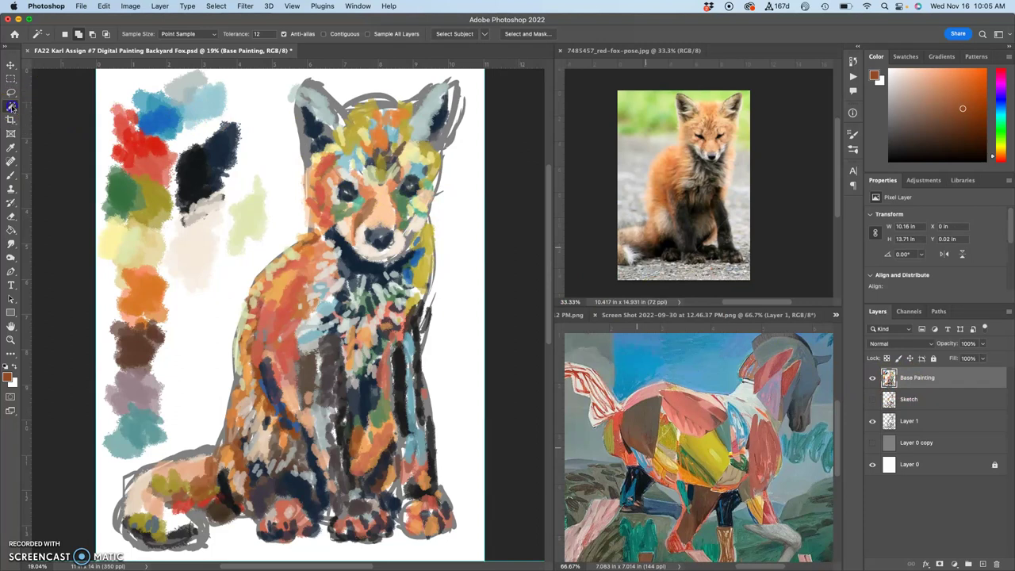
click(252, 100)
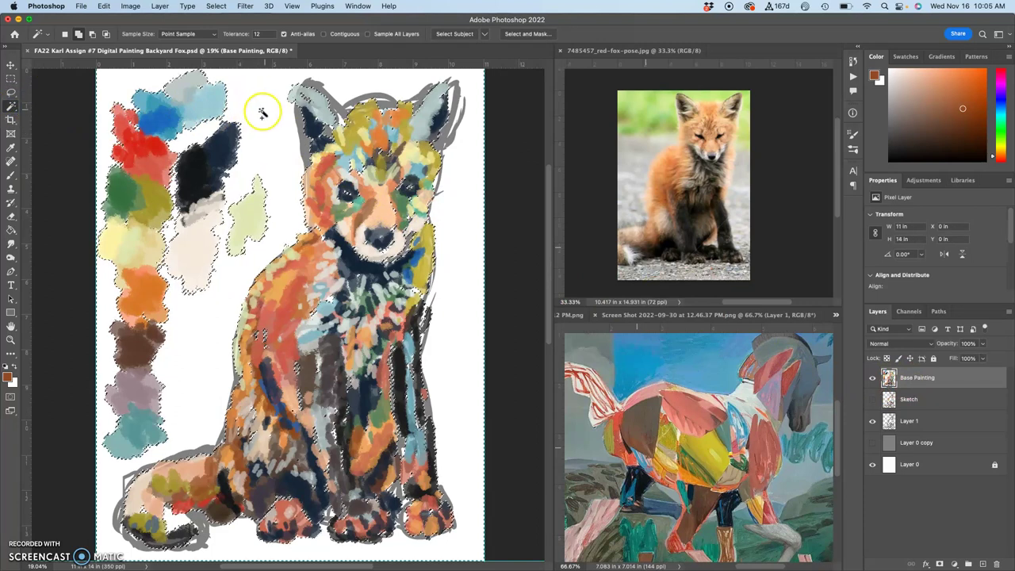
click(219, 6)
click(229, 45)
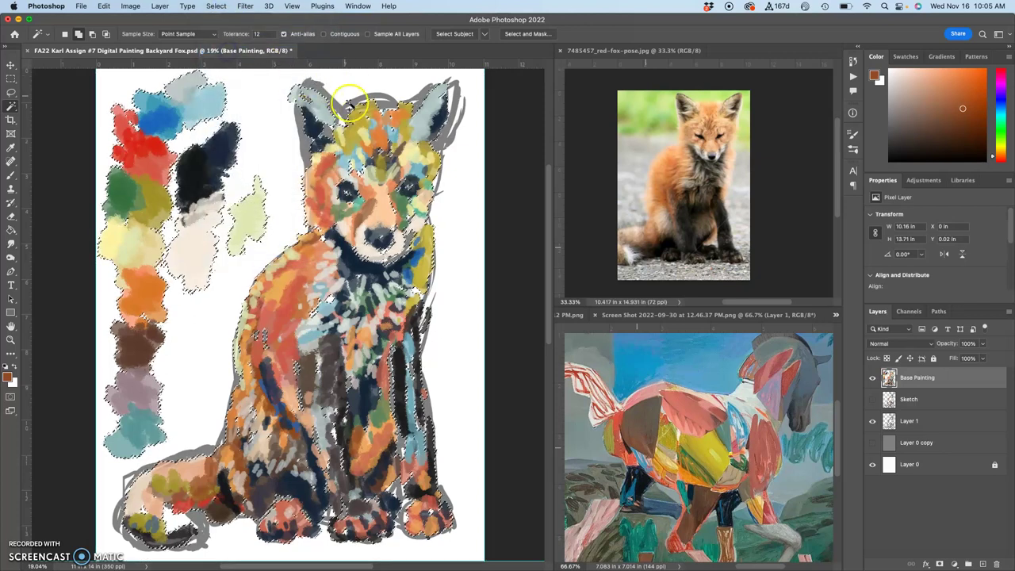
click(333, 33)
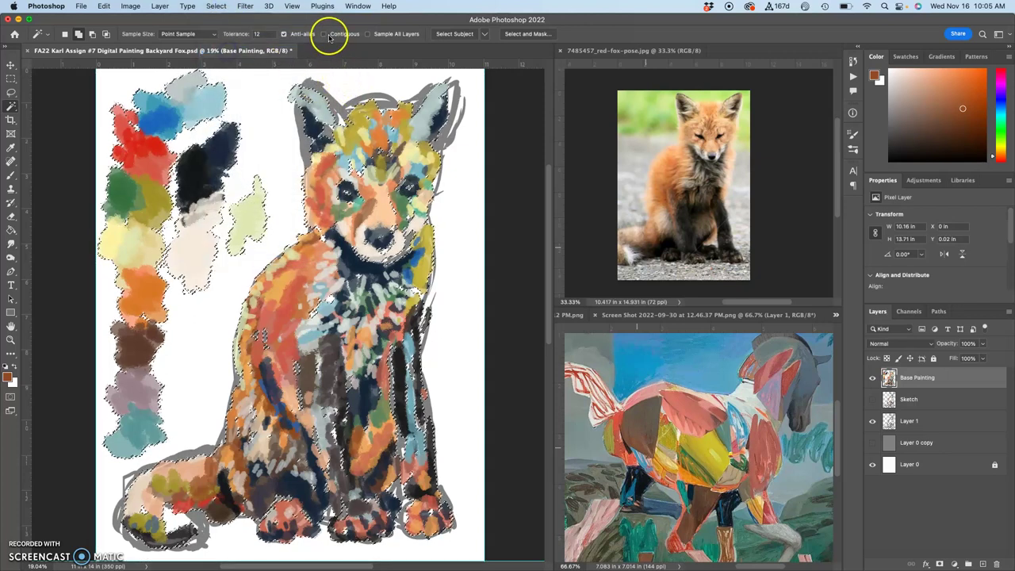
click(262, 99)
click(271, 90)
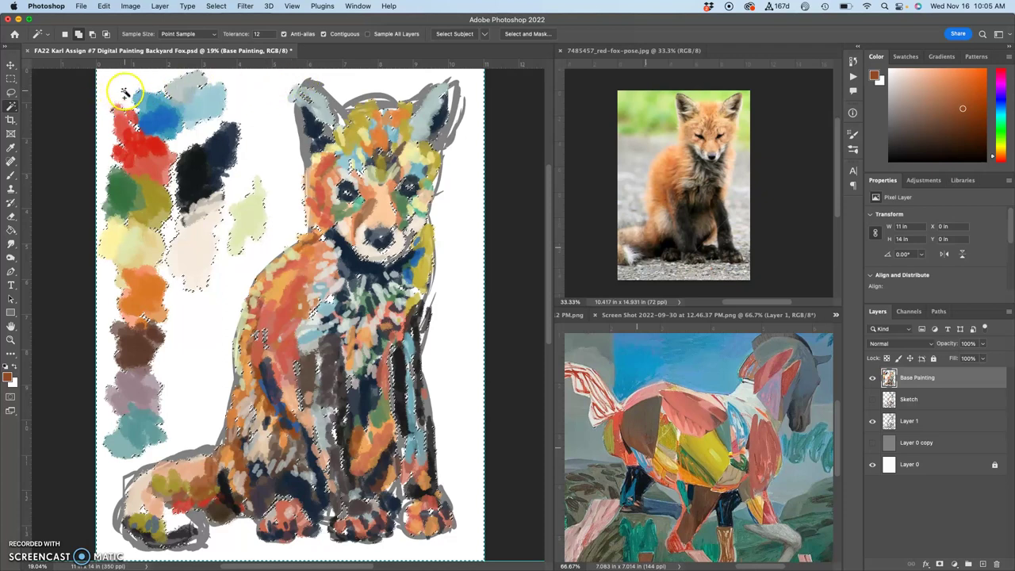
- Reselect the white background, invert it to the painted shapes, and activate Layer 0 copy
key(super+d)
click(270, 123)
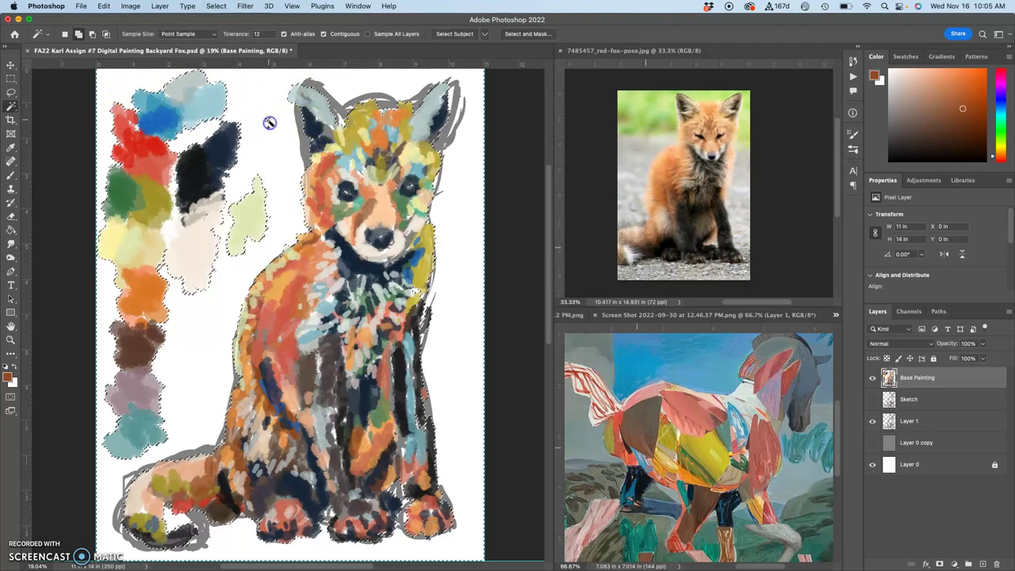
click(216, 6)
click(230, 56)
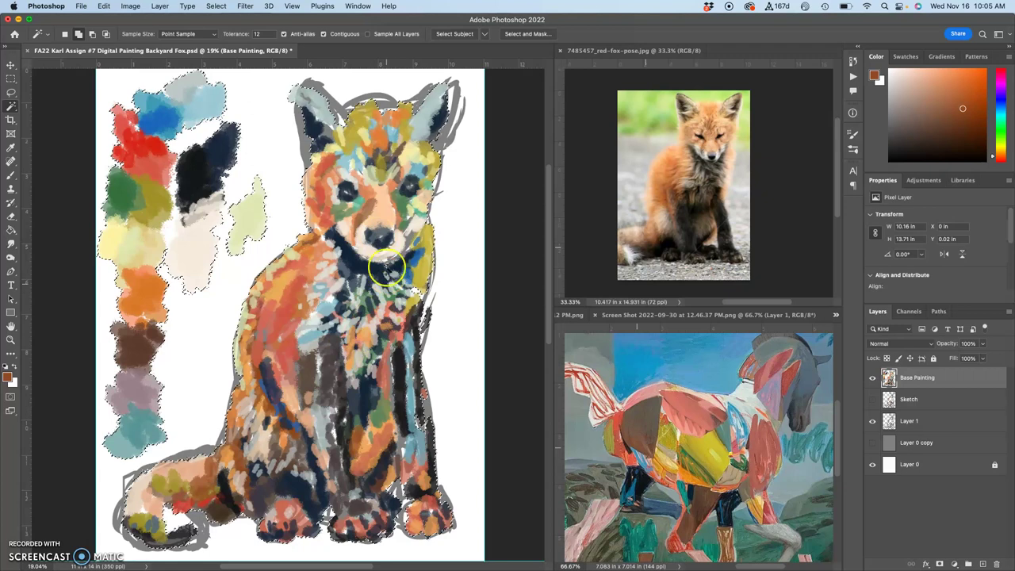
drag(920, 443, 885, 390)
- Hide Base Painting and Layer 1, unlock Layer 0, and copy its selected area to new Layer 2
click(872, 378)
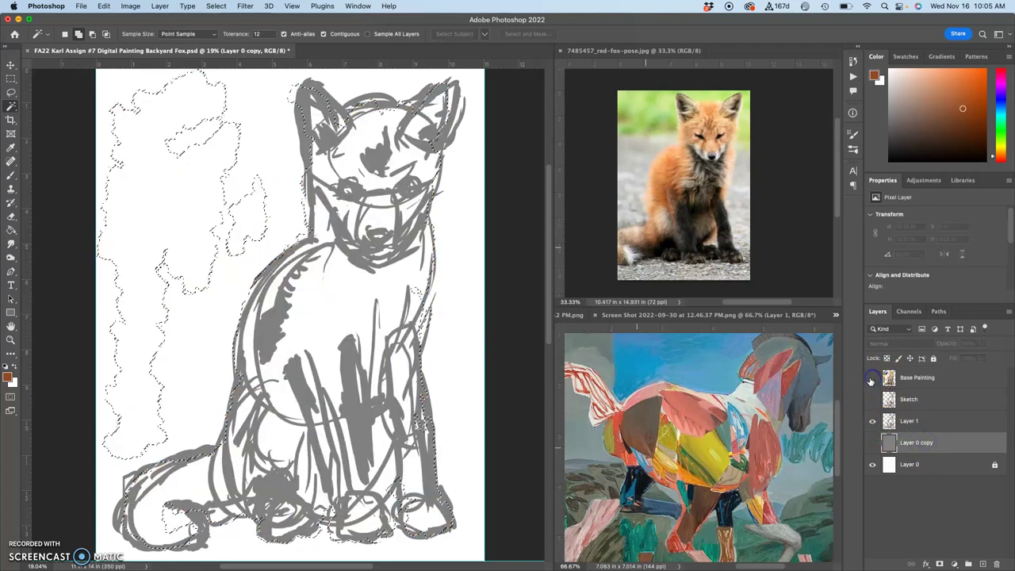
click(873, 422)
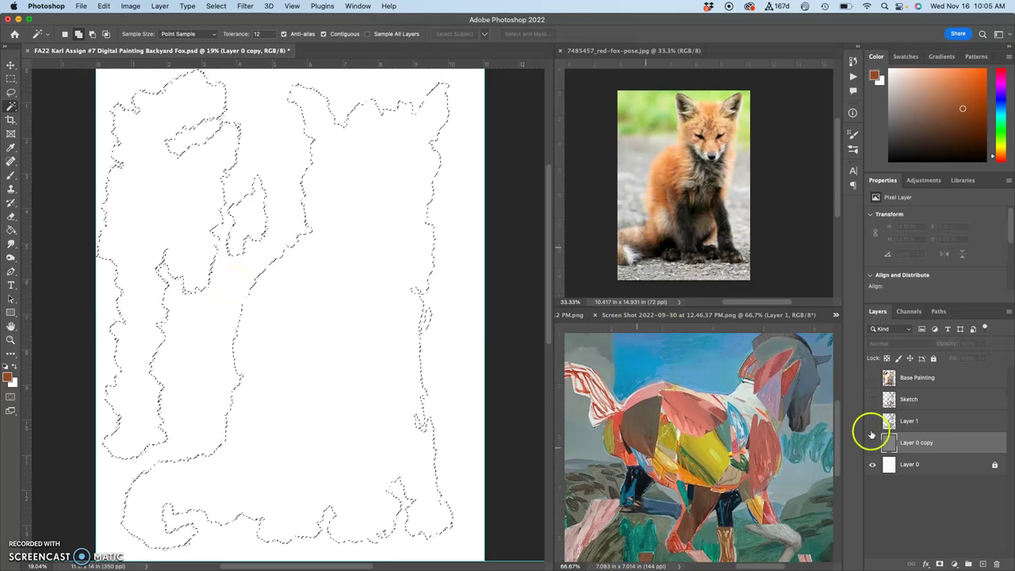
click(908, 465)
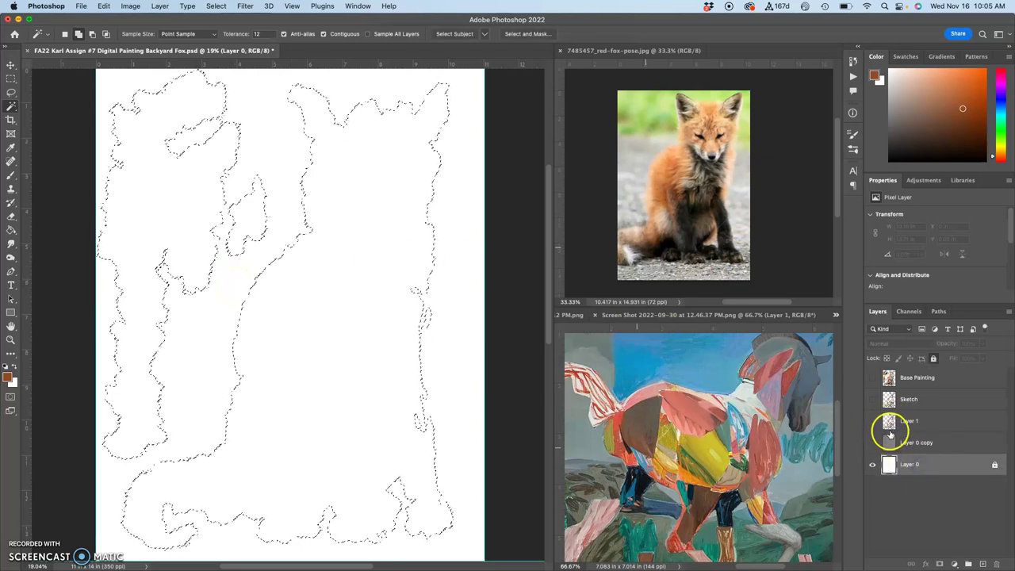
key(super+j)
click(547, 225)
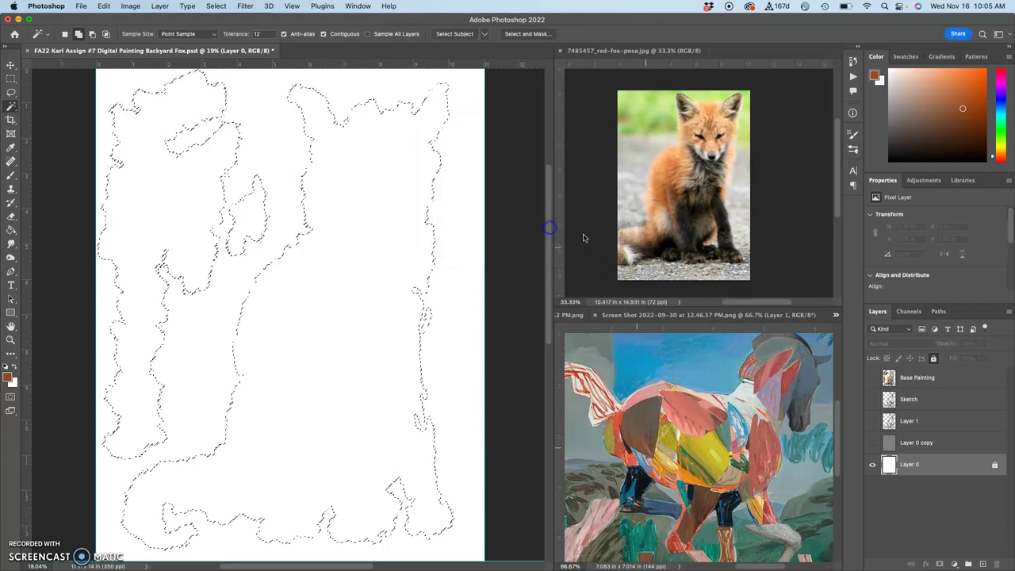
click(933, 359)
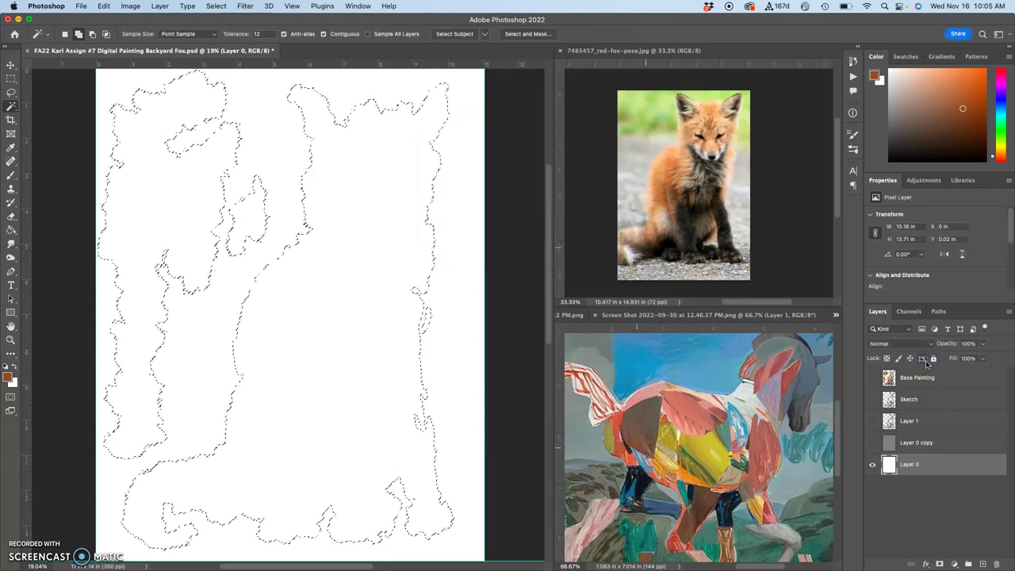
key(super+j)
- Hide Layer 0, move Layer 0 copy below Layer 2, and show it and Base Painting
click(874, 487)
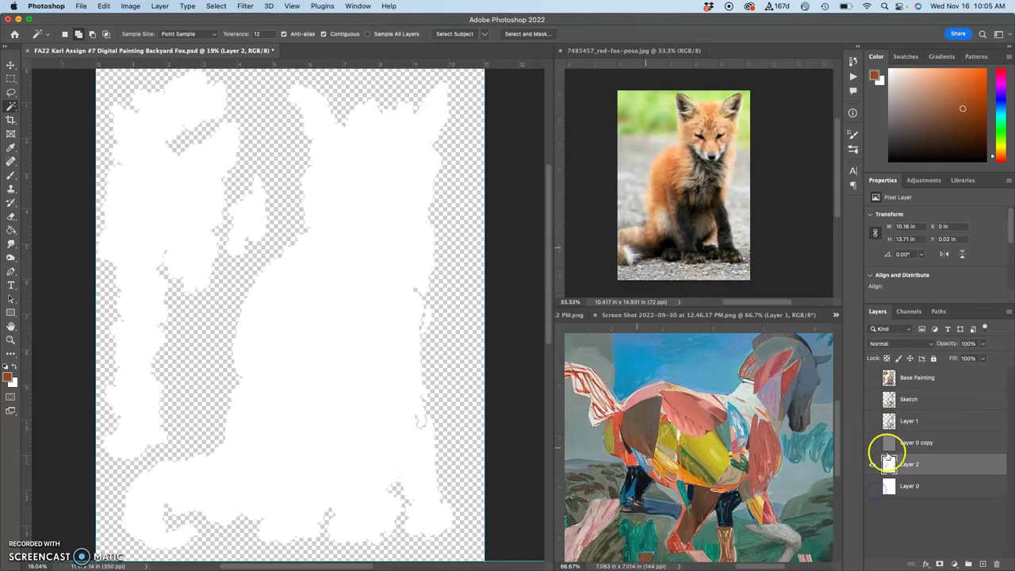
drag(883, 442, 876, 472)
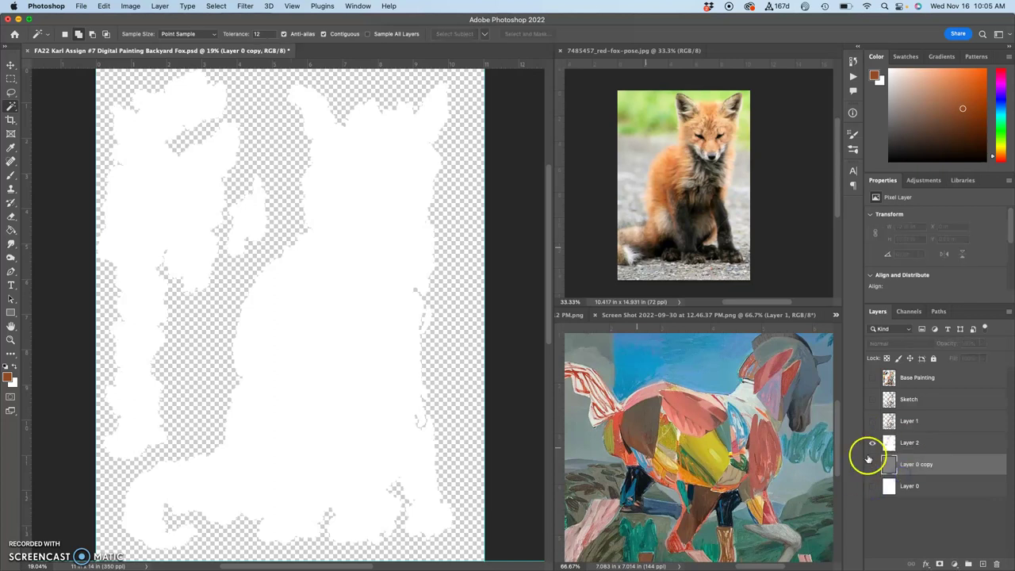
click(873, 465)
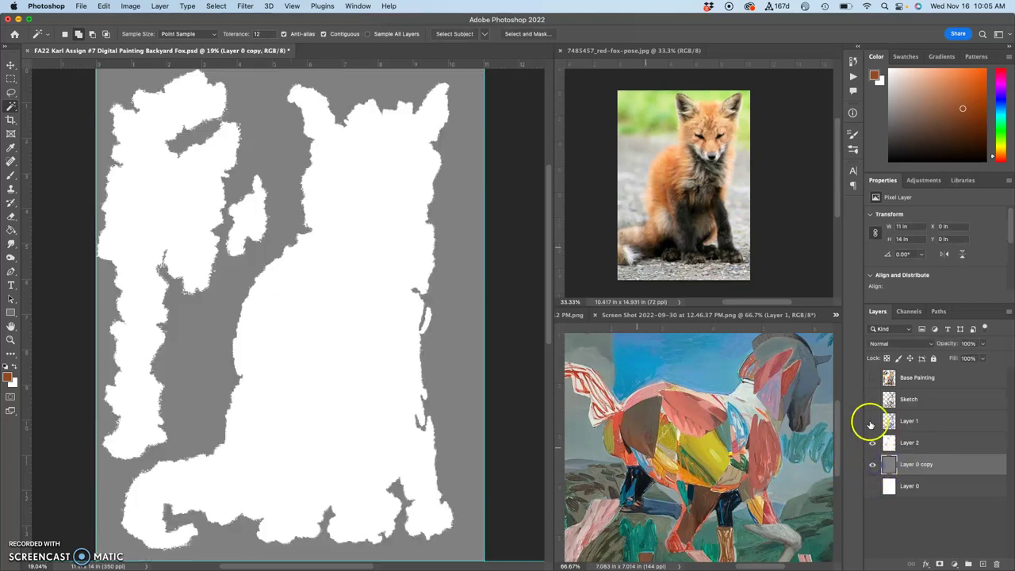
click(873, 378)
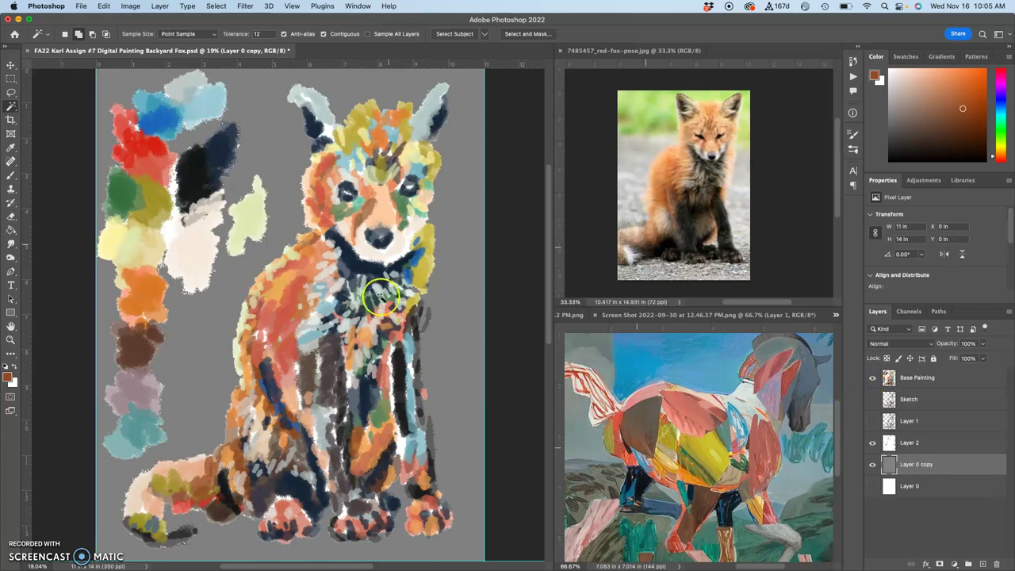
- Show Sketch, then Magic Wand Base Painting's grey background and invert to the painted fox and swatches
click(874, 400)
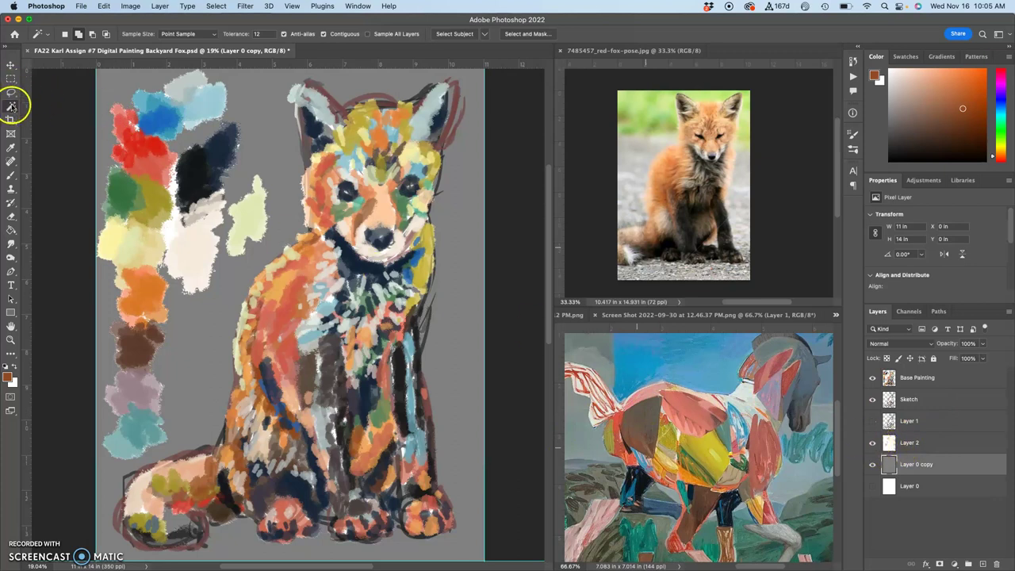
click(279, 129)
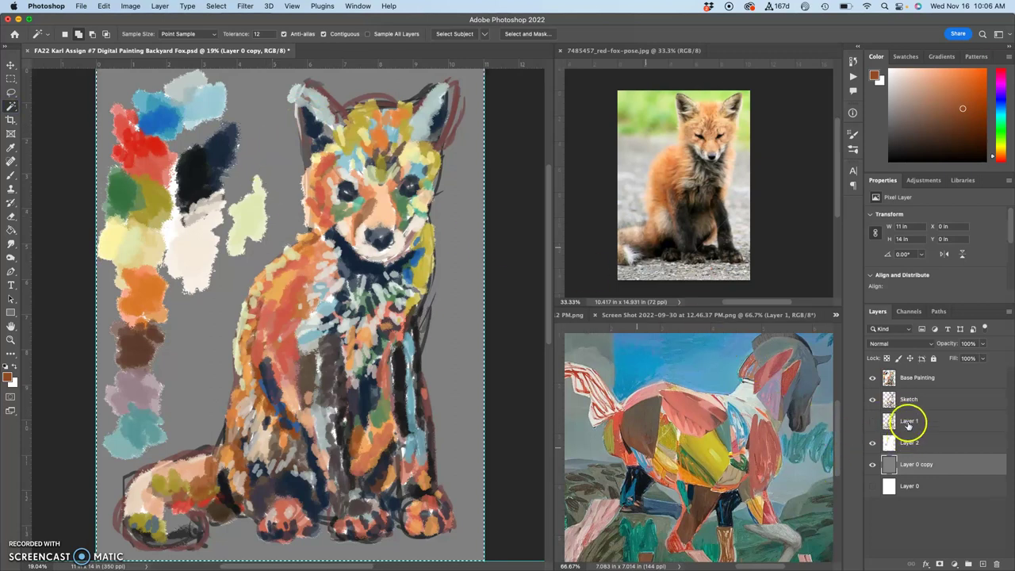
click(911, 379)
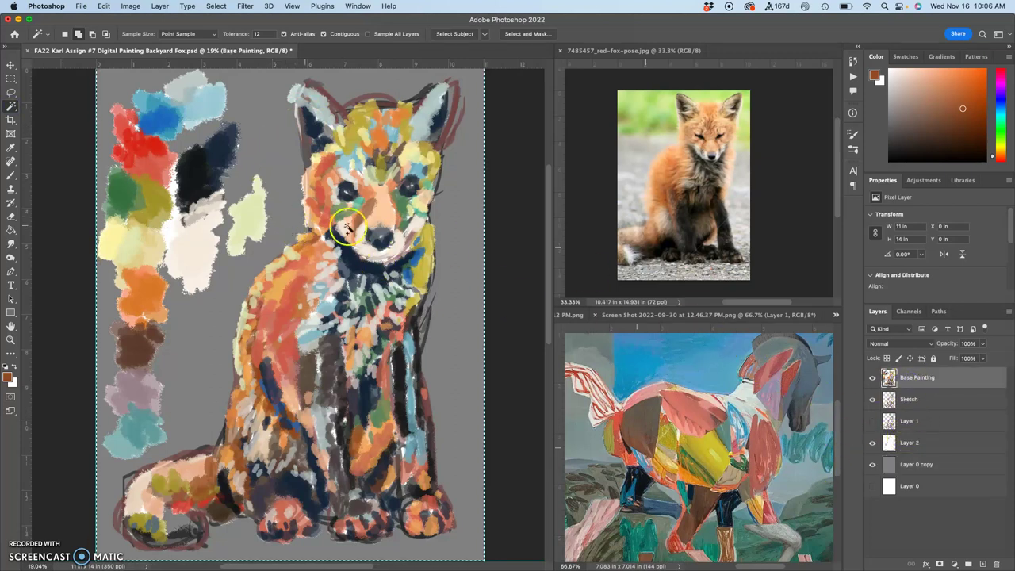
click(286, 206)
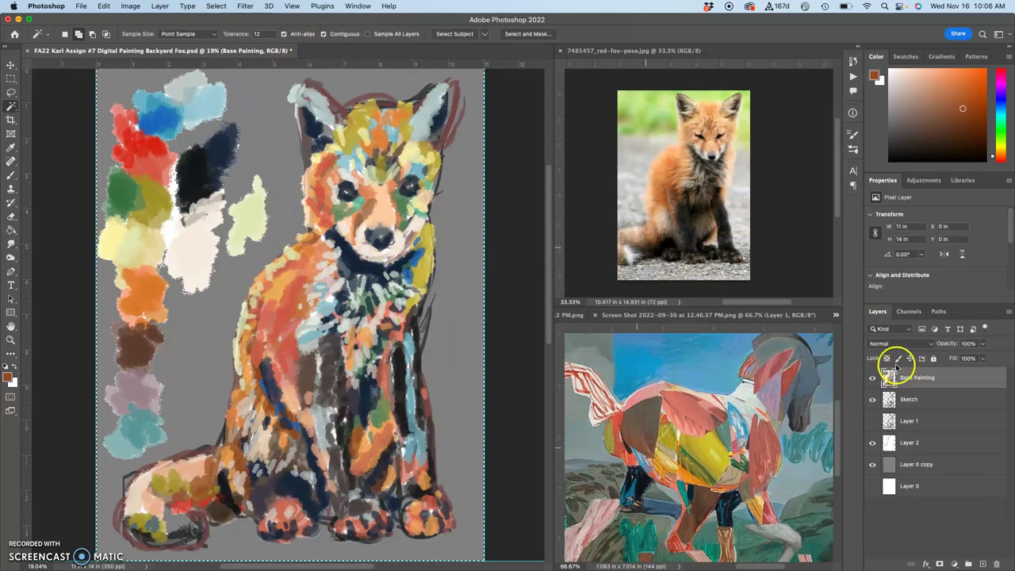
key(super+d)
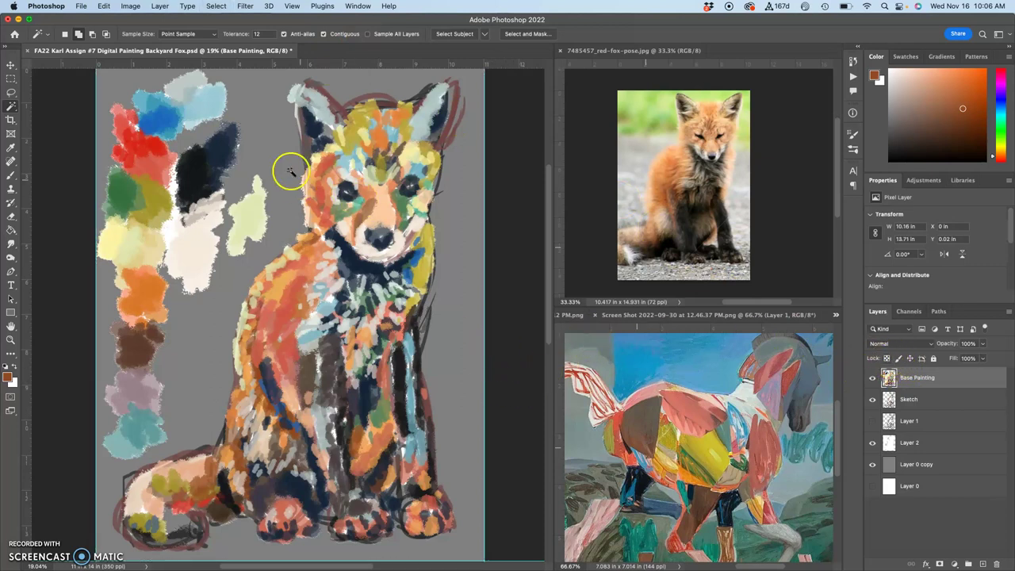
click(268, 150)
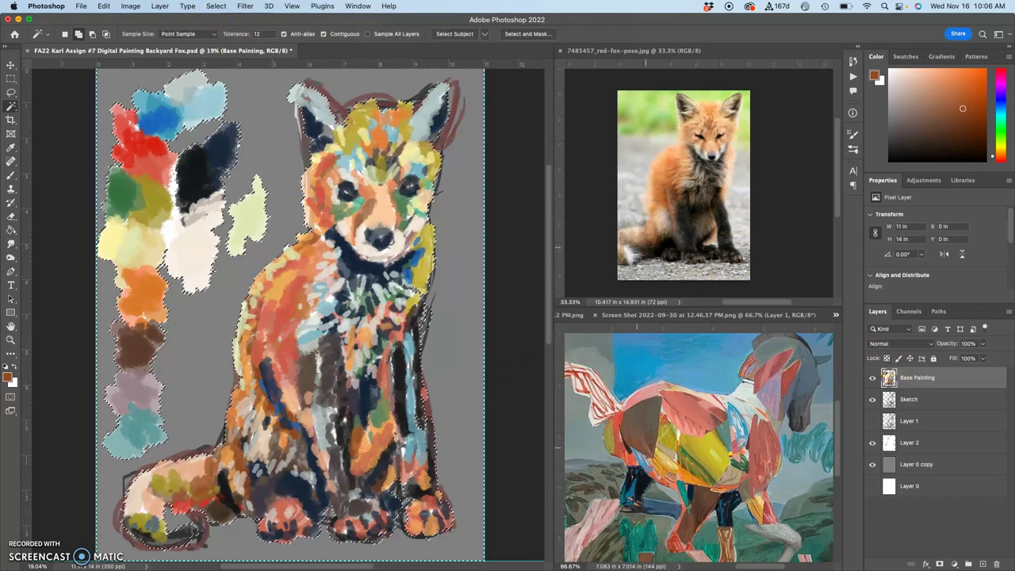
click(214, 7)
click(223, 48)
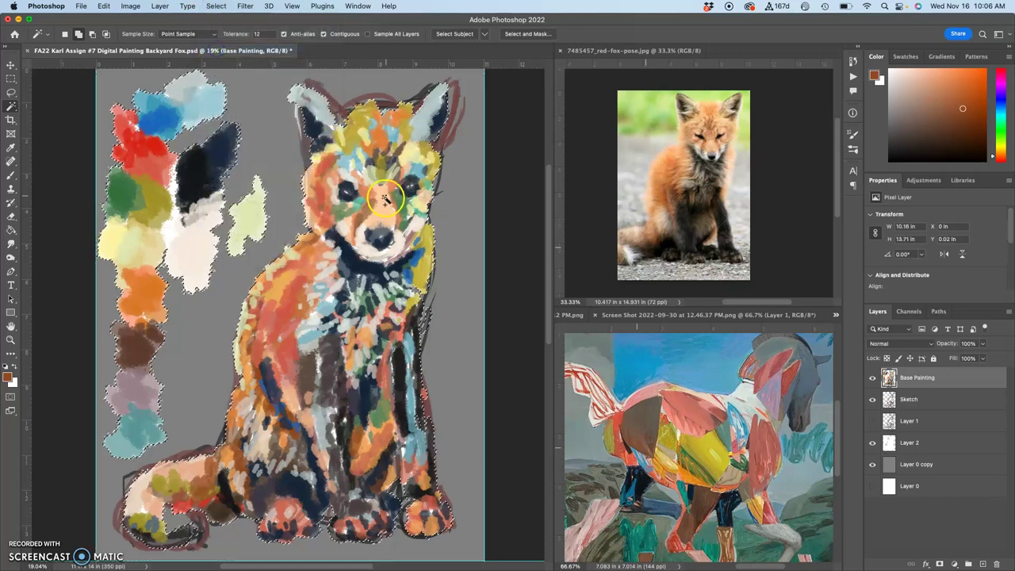
- Hide the upper layers and copy the selected grey area of Layer 0 copy to new Layer 3
click(873, 377)
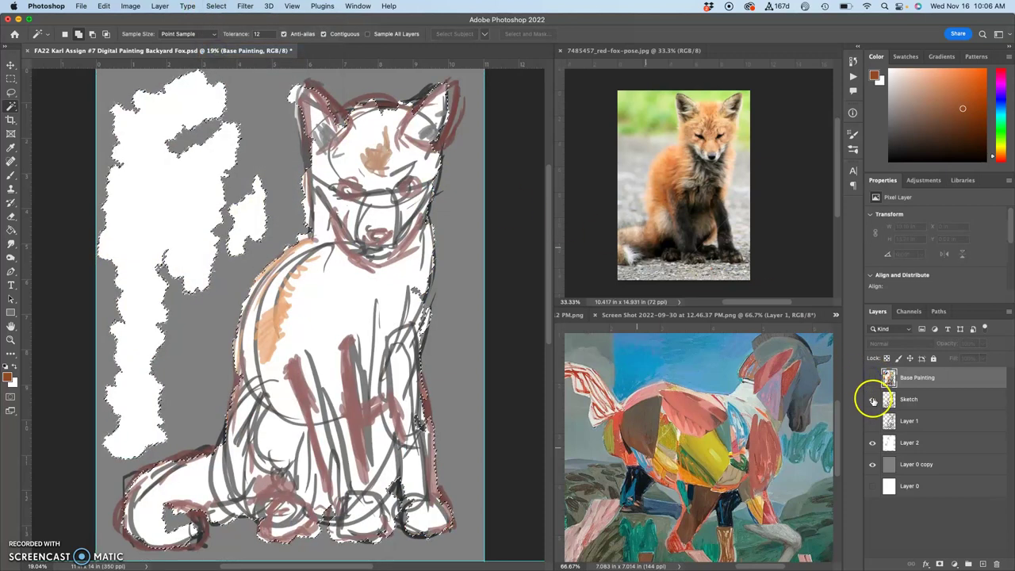
click(873, 399)
click(872, 443)
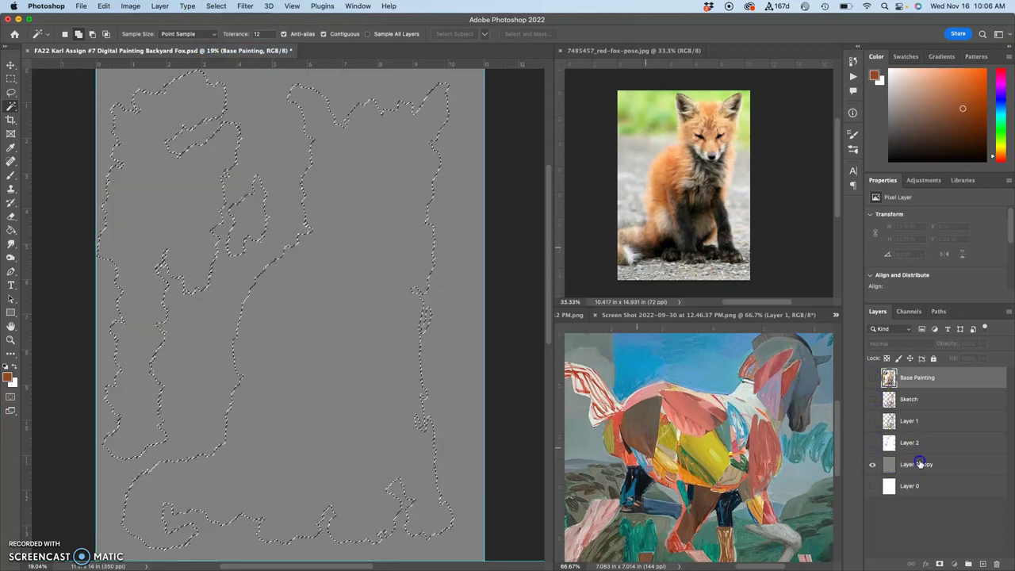
click(916, 465)
key(super+j)
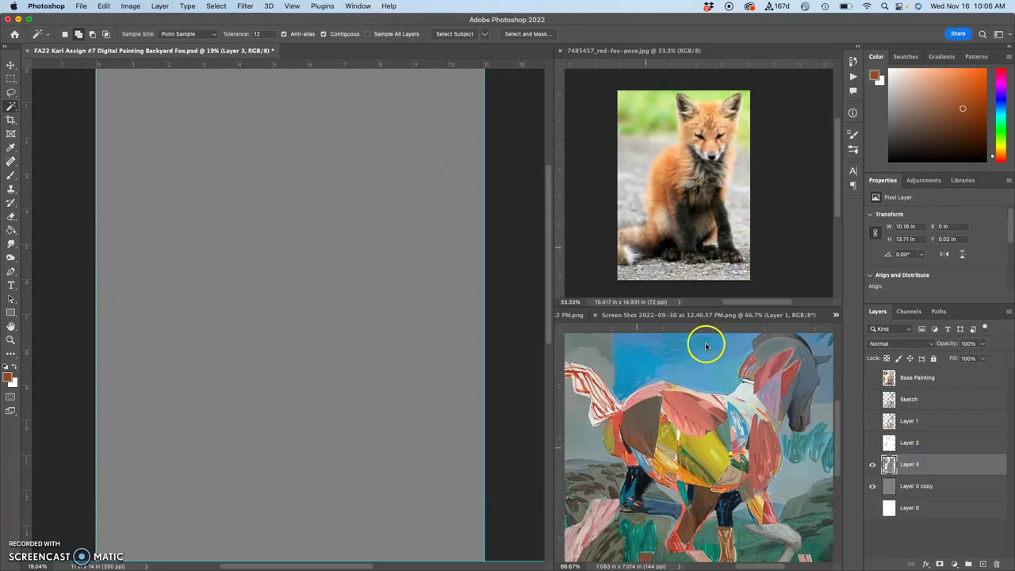
click(872, 486)
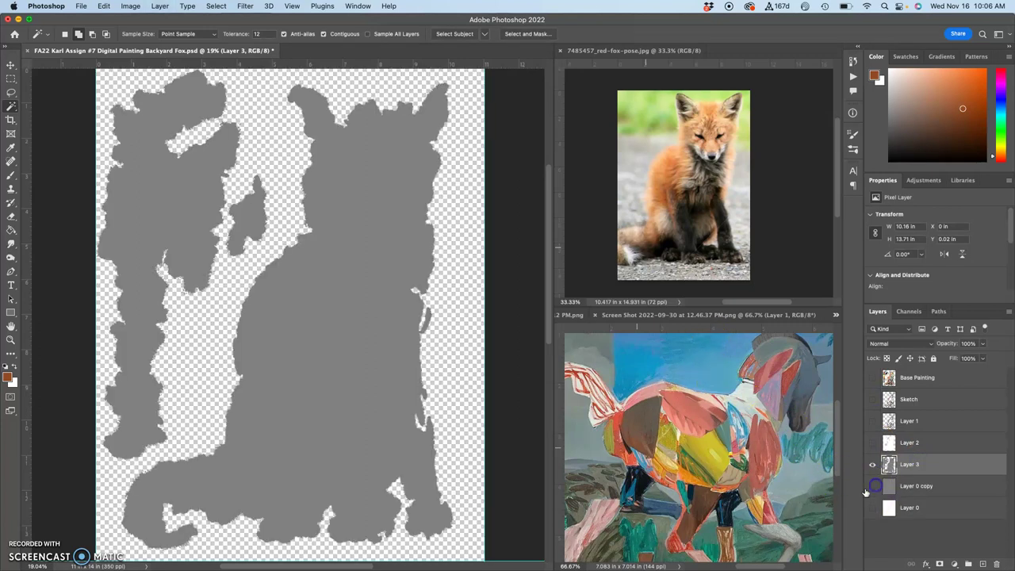
- Show Layer 0 and lock it completely, then show Layer 1's sketch strokes
click(873, 509)
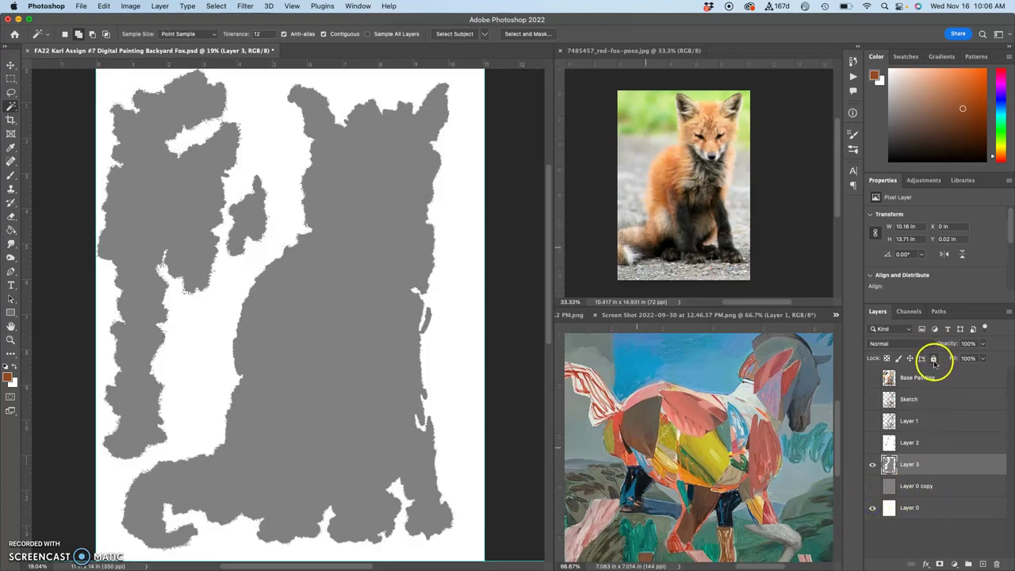
click(967, 513)
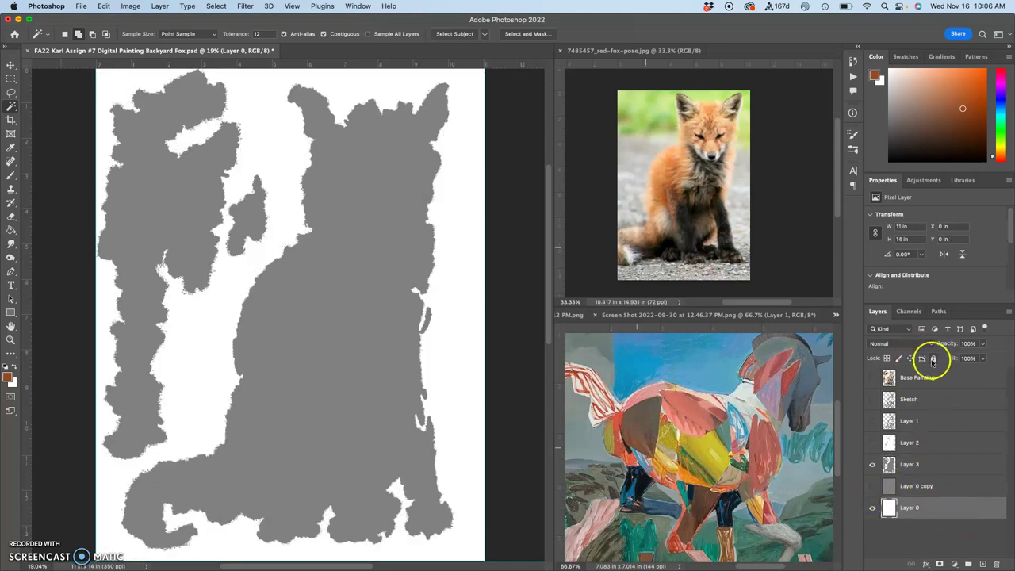
click(935, 359)
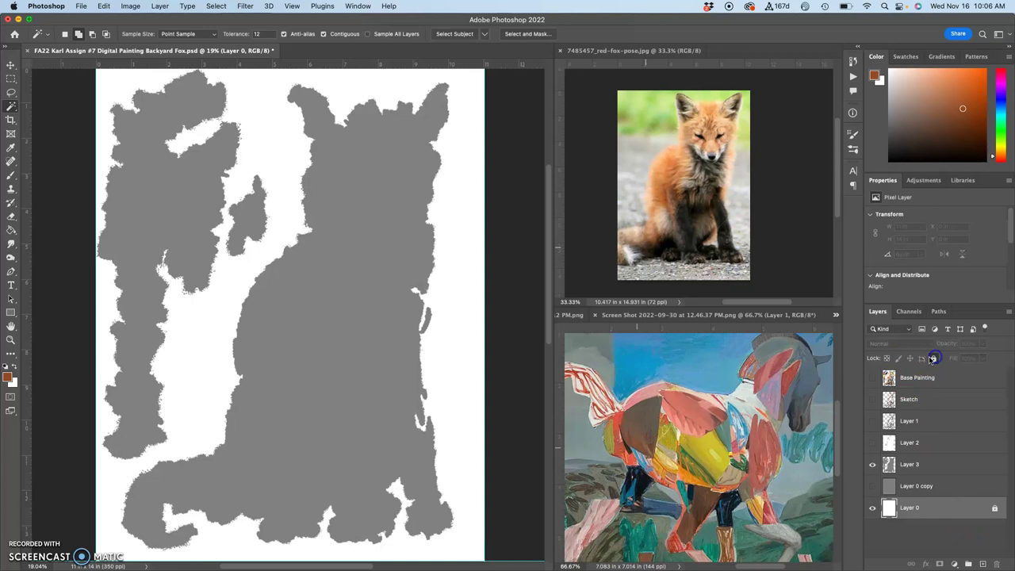
click(875, 422)
- Show Sketch and Base Painting, then toggle Layer 3 repeatedly to compare, leaving it visible
click(873, 402)
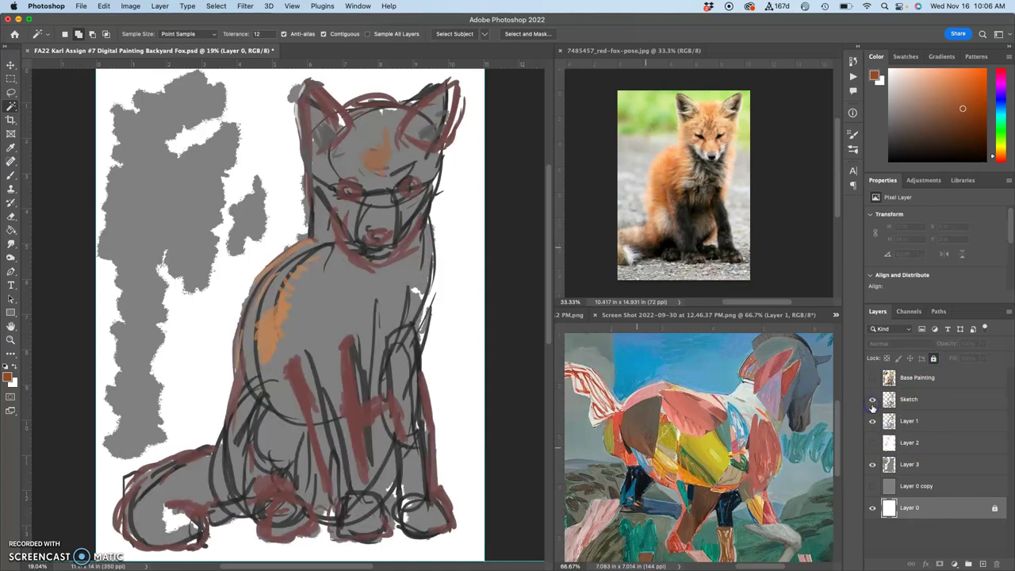
click(874, 378)
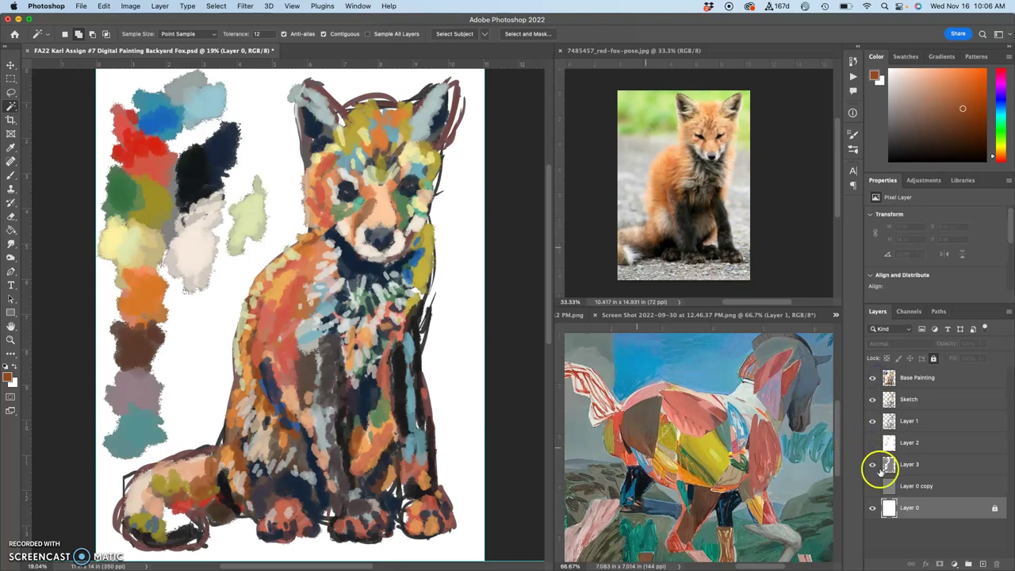
click(874, 465)
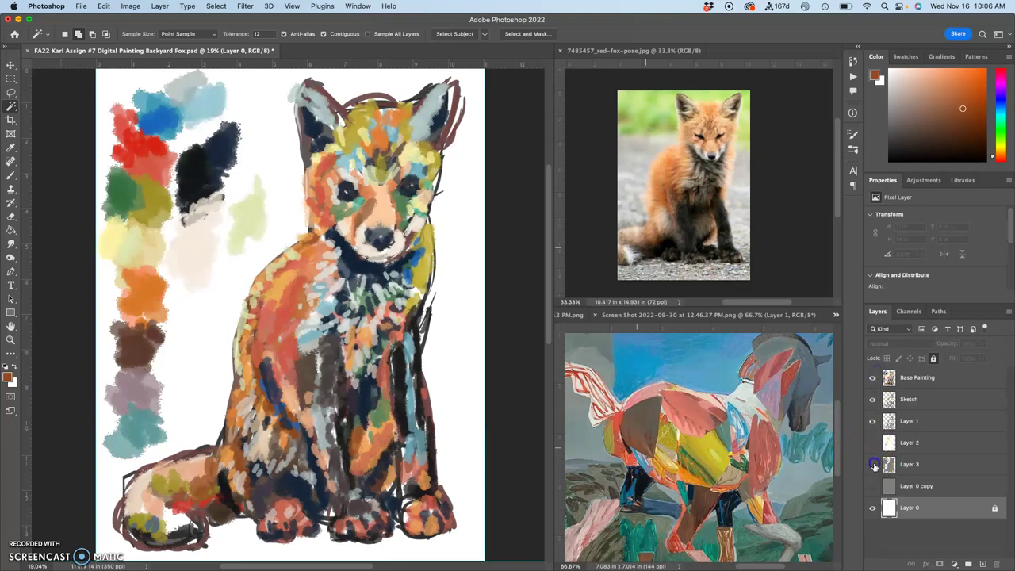
click(874, 465)
click(874, 465)
click(875, 465)
click(874, 465)
click(874, 465)
click(874, 464)
click(873, 463)
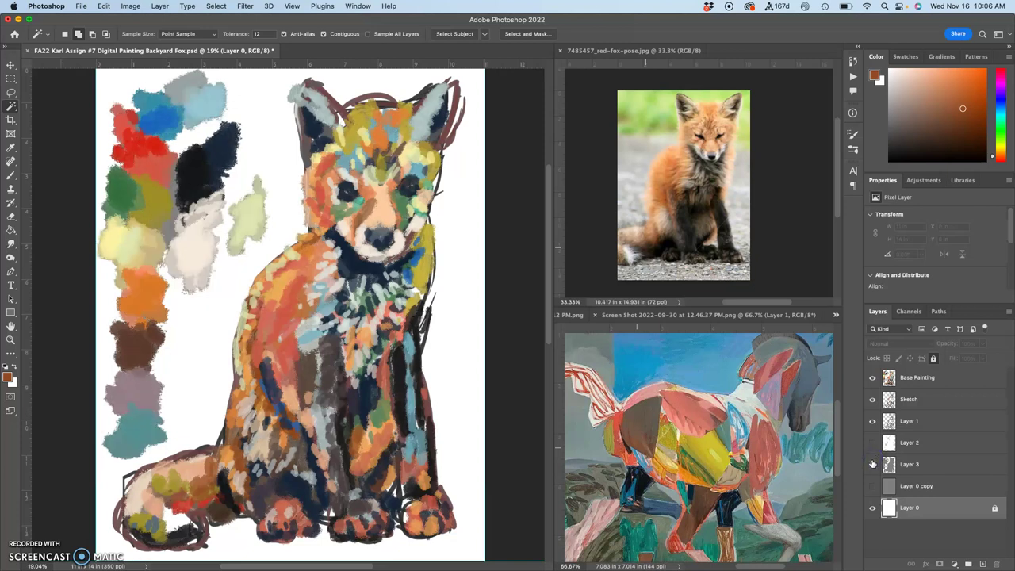
click(874, 464)
click(873, 463)
- Show Layer 2 and Layer 0 copy, and lock Layer 0 copy completely
click(873, 443)
click(874, 486)
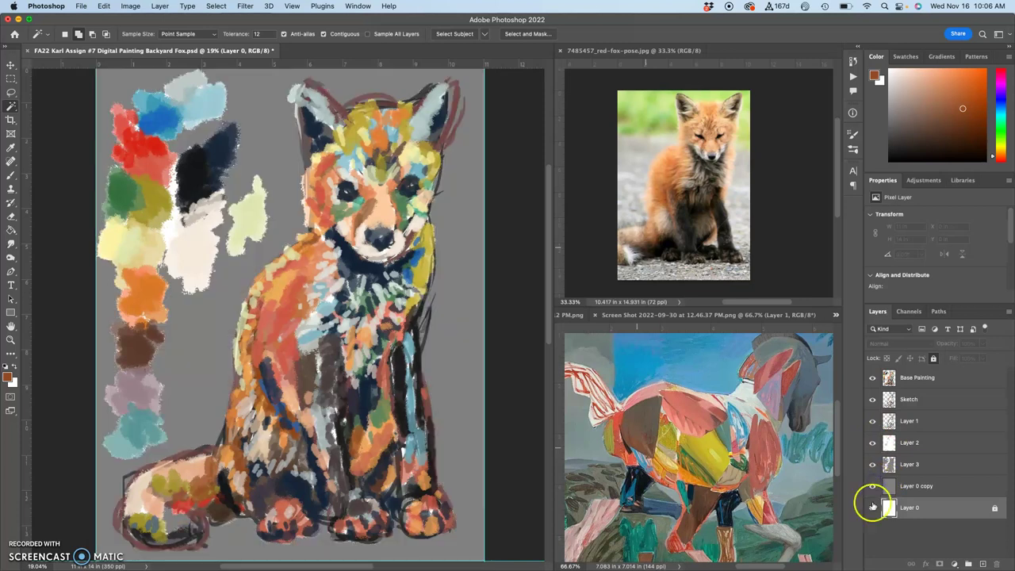
click(912, 484)
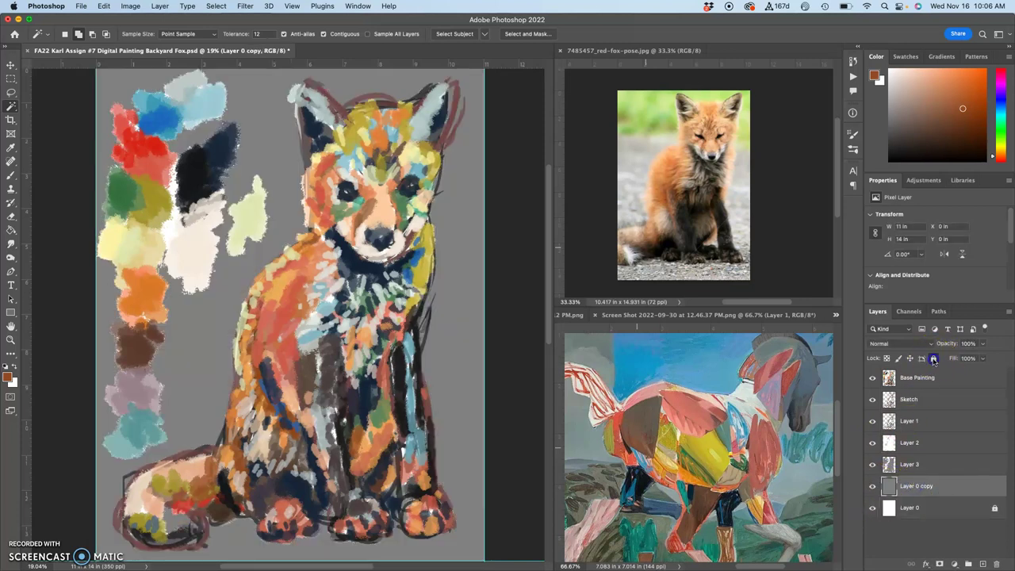
click(933, 359)
- Fade Layer 2 to about 60% opacity and lock Layers 2 and 3 completely
click(910, 465)
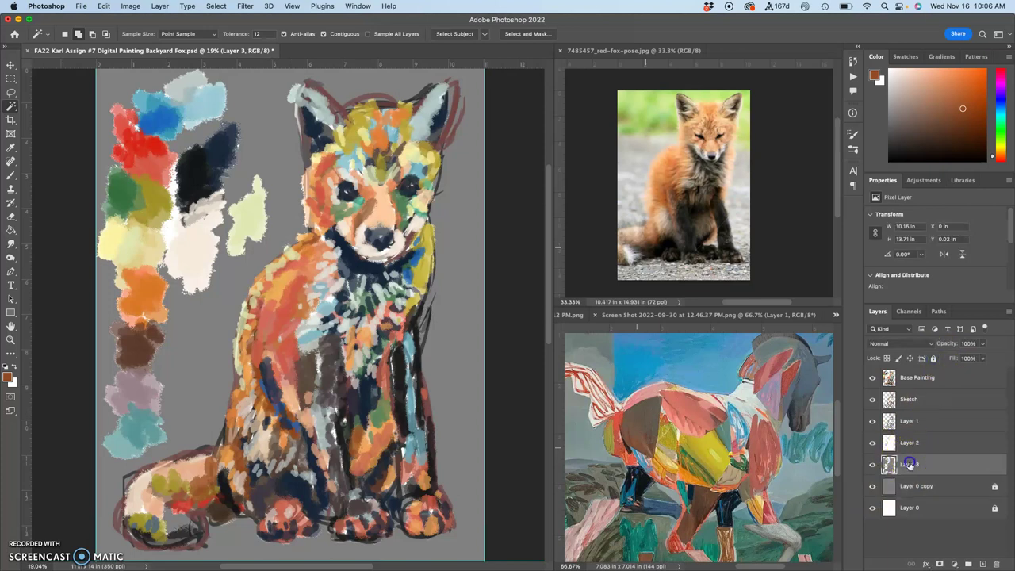
click(983, 343)
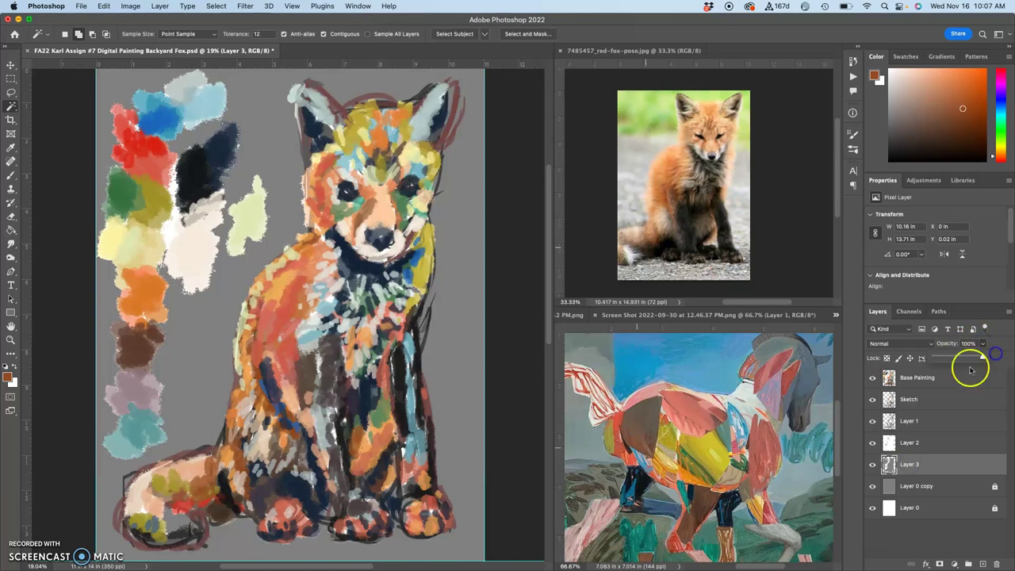
click(941, 443)
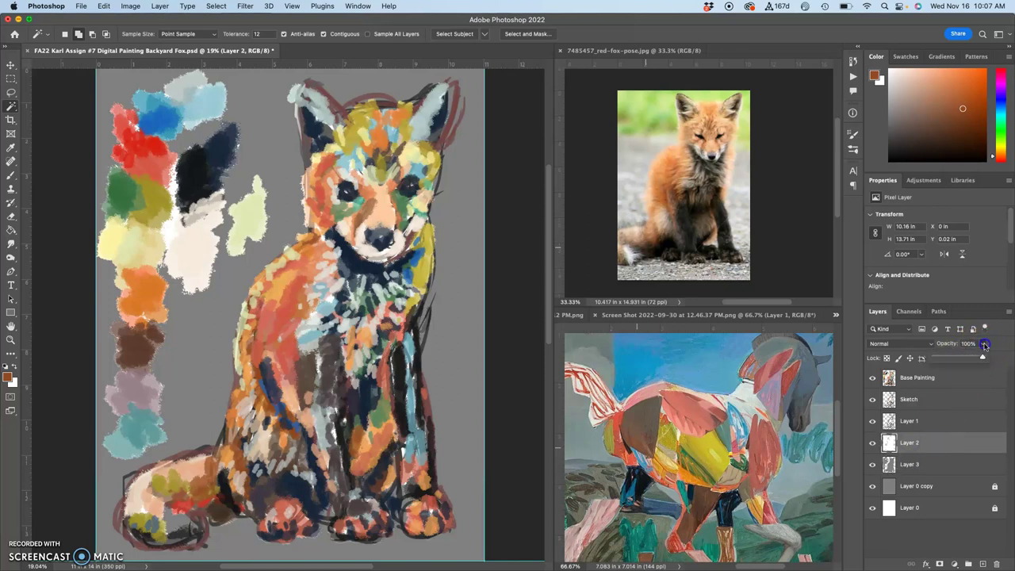
mouse_move(968, 359)
mouse_down()
mouse_move(953, 357)
mouse_move(968, 355)
mouse_up()
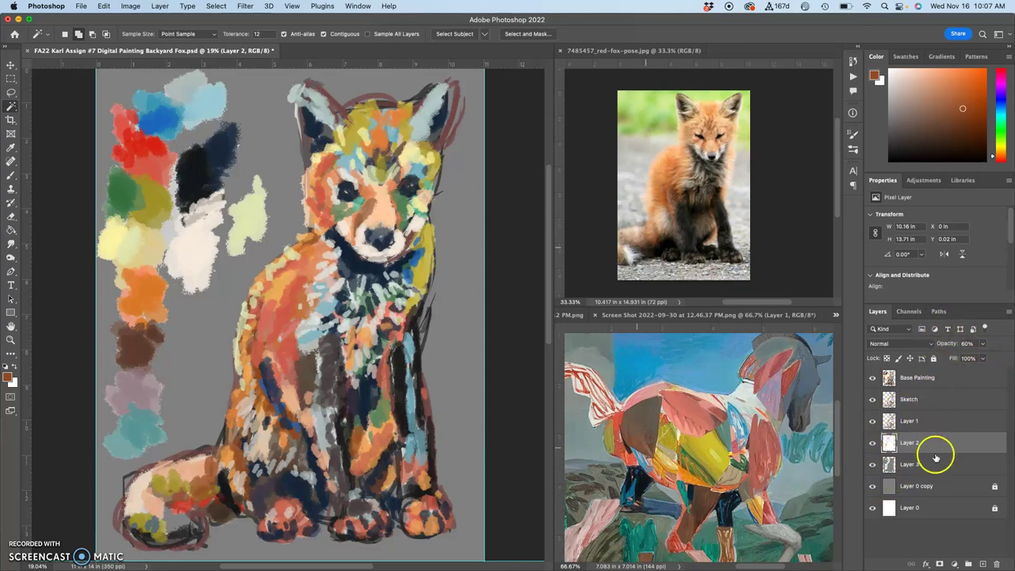
click(933, 360)
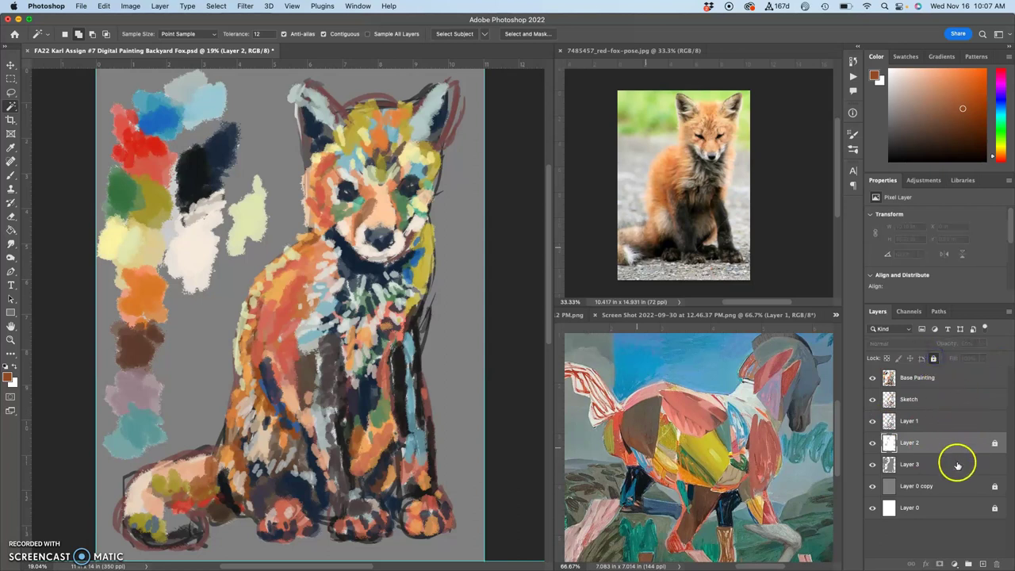
click(959, 465)
click(933, 359)
click(960, 424)
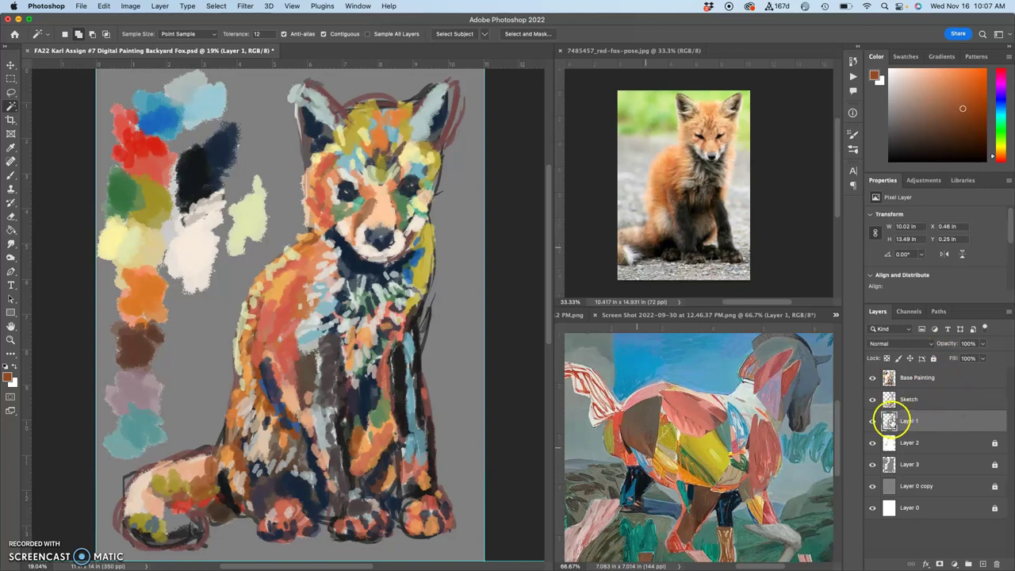
- Toggle Layer 1 and Sketch visibility to compare their strokes
click(873, 422)
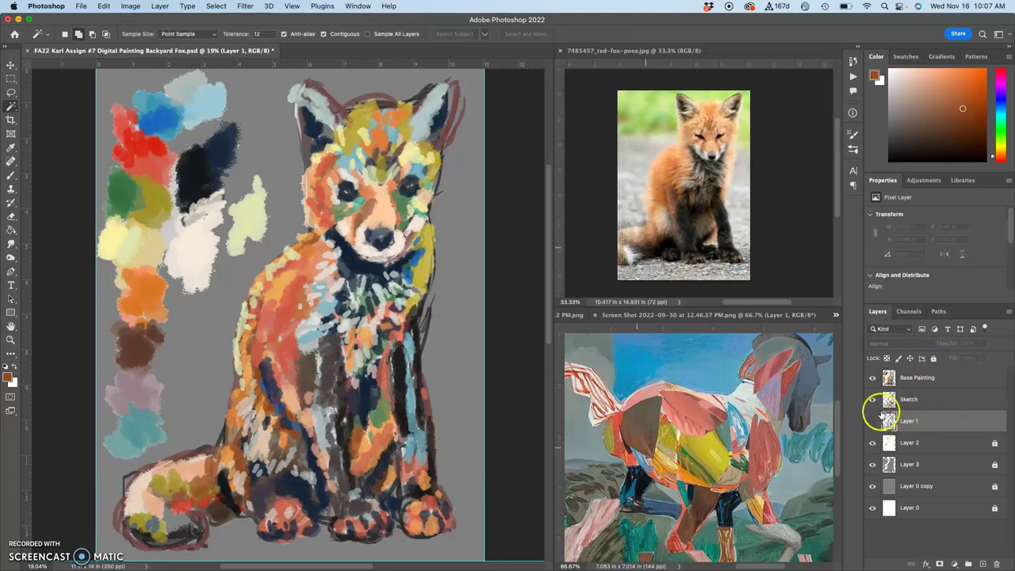
click(874, 420)
click(874, 420)
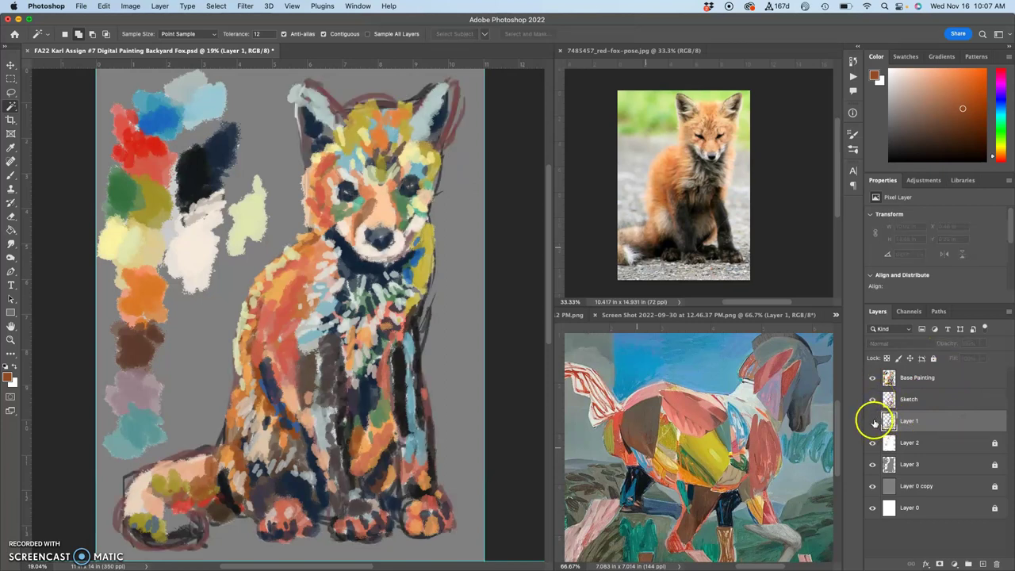
click(873, 421)
click(874, 399)
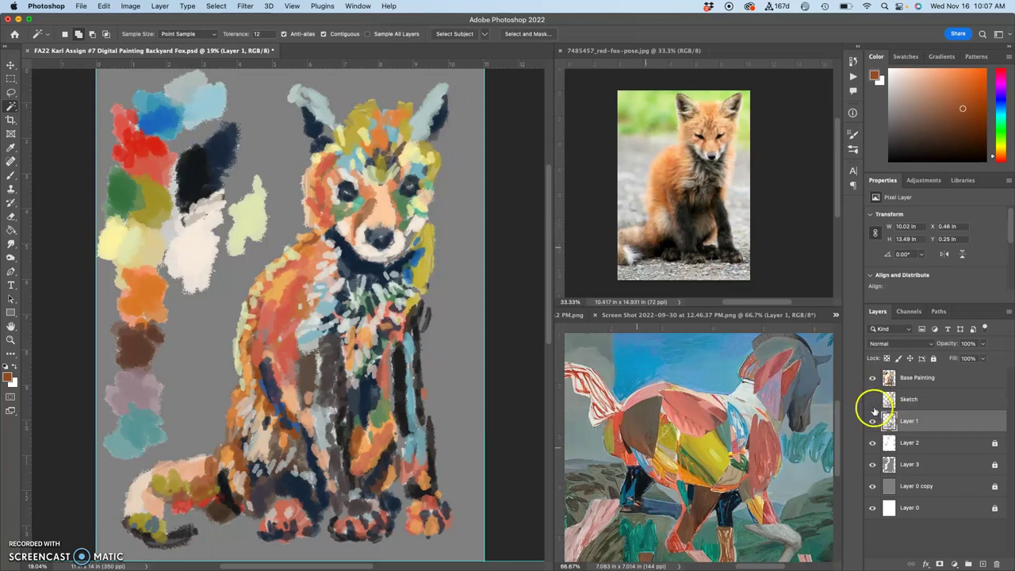
click(874, 399)
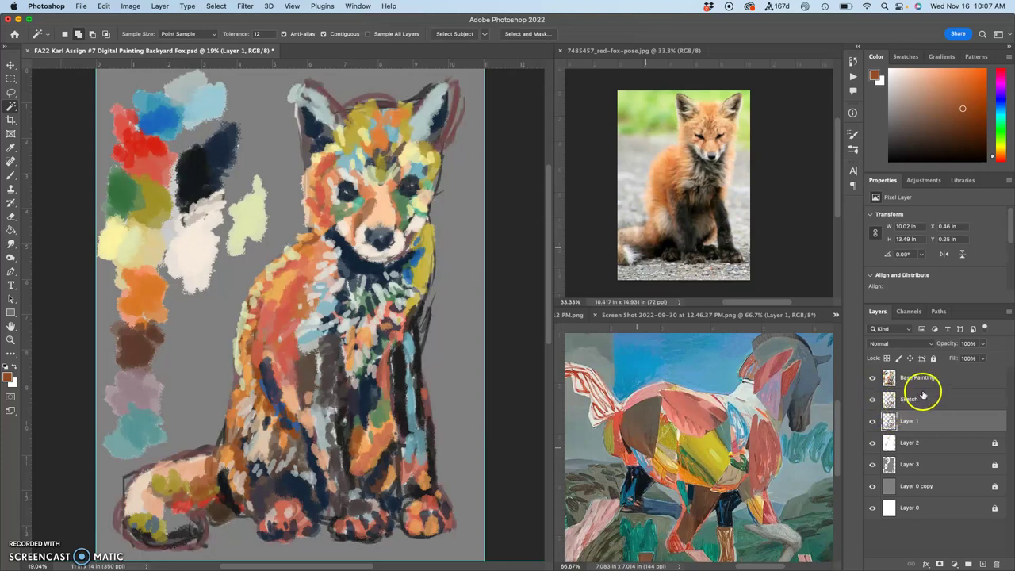
- Fade the Sketch layer to about 35% opacity and lock Sketch and Layer 1 completely
click(924, 395)
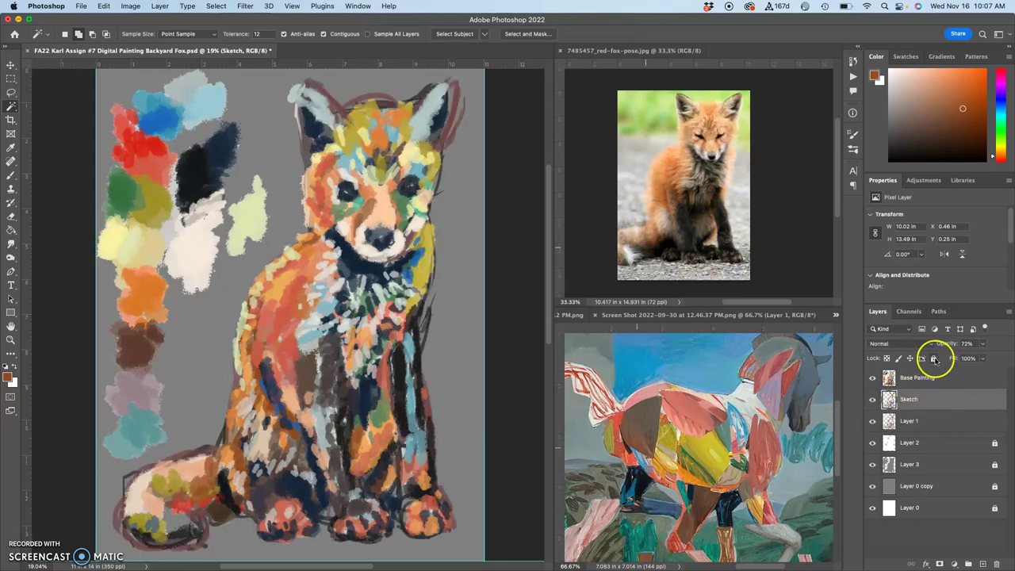
click(982, 344)
drag(983, 356, 963, 358)
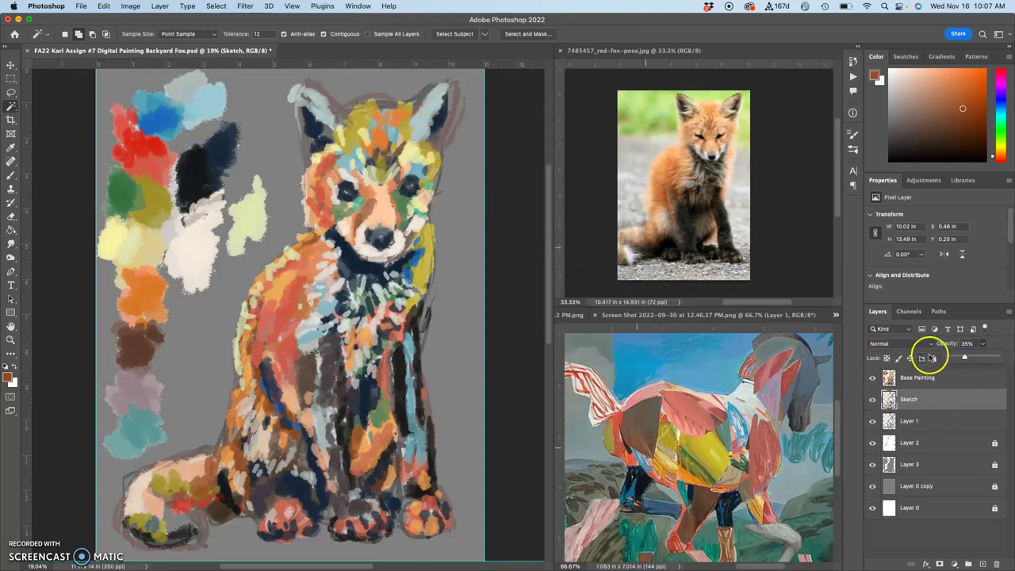
click(936, 359)
click(936, 359)
click(936, 421)
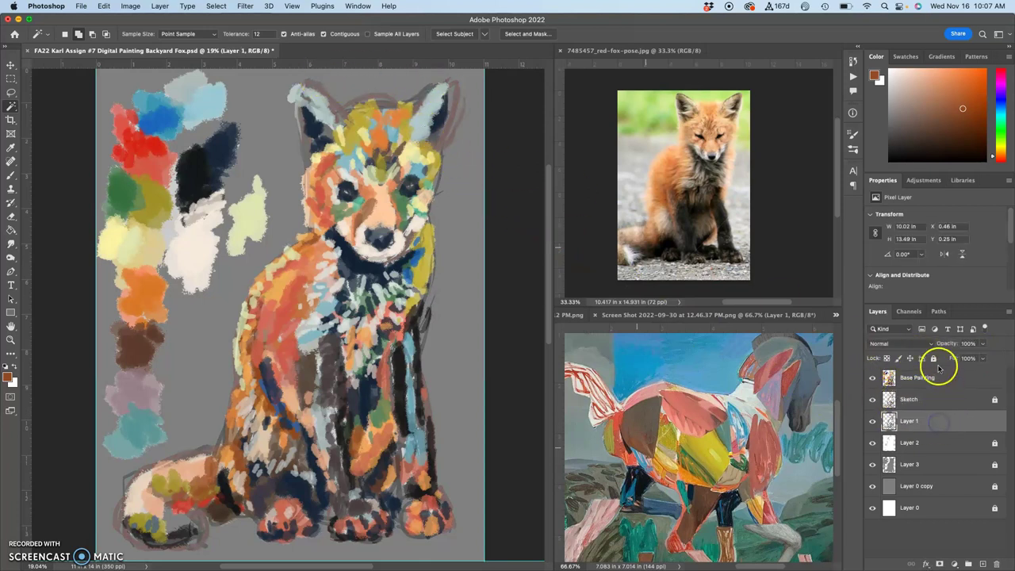
click(934, 359)
- Toggle Base Painting to check the sketch, then make Base Painting the active layer
click(890, 381)
click(875, 378)
click(875, 379)
click(874, 377)
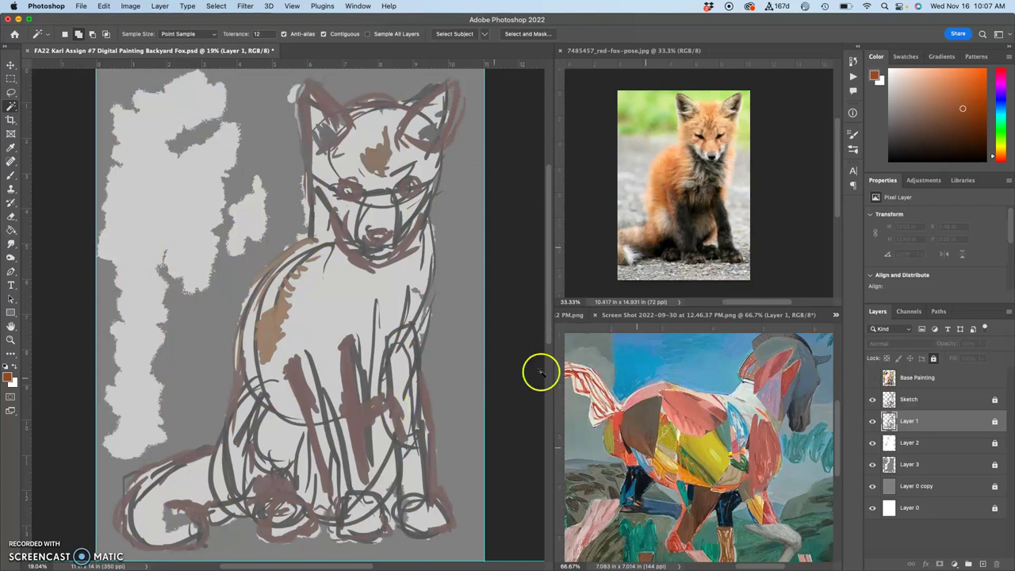
click(872, 378)
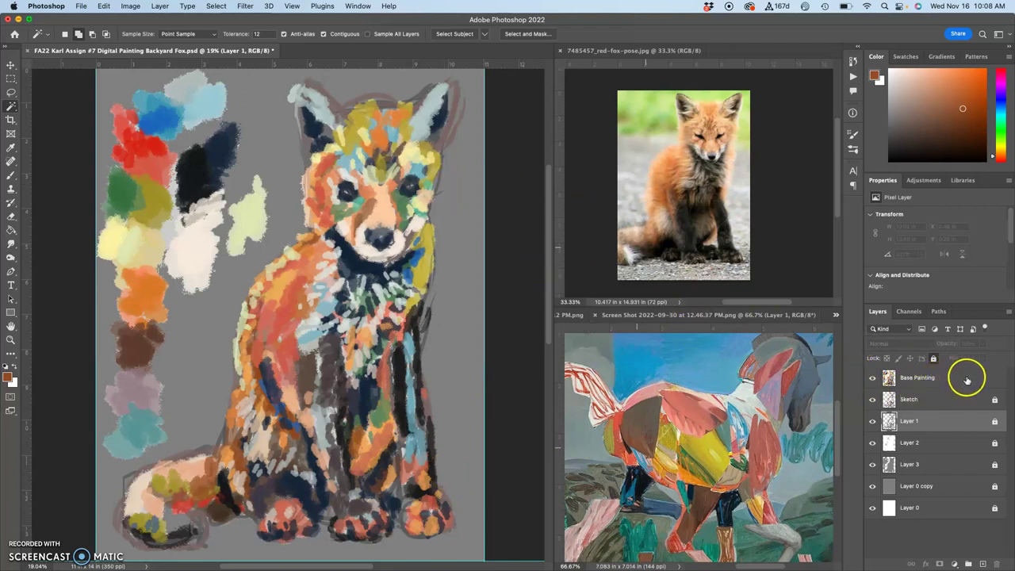
click(966, 383)
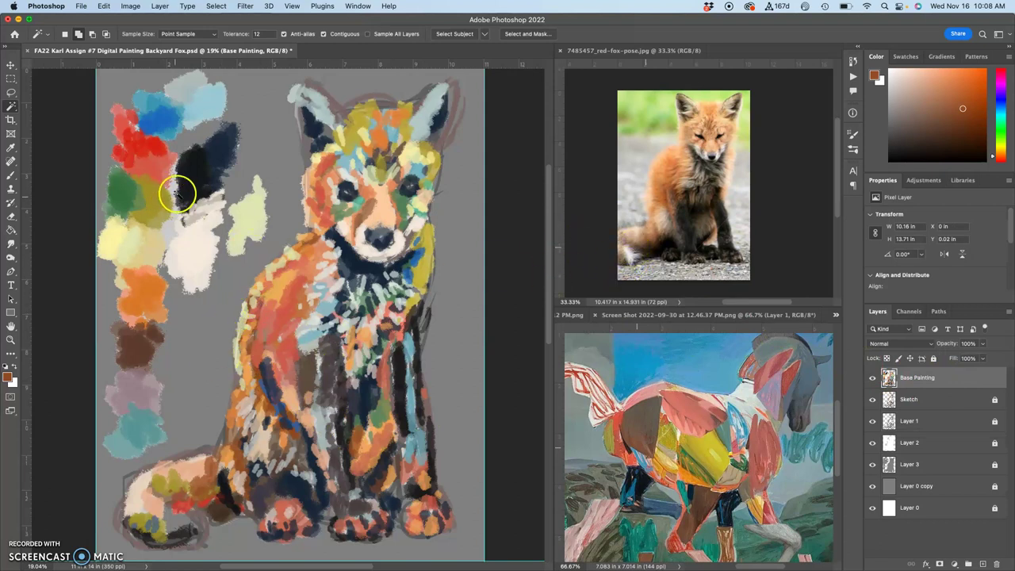
- With the Brush, paint a white tip on the fox's tail and whitish dabs on both cheeks
click(12, 175)
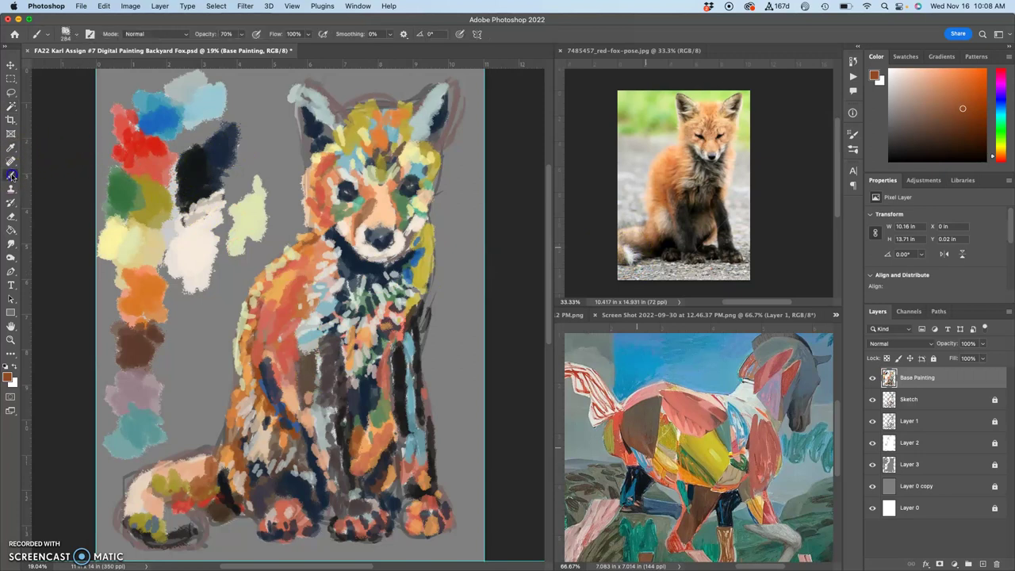
alt+click(631, 254)
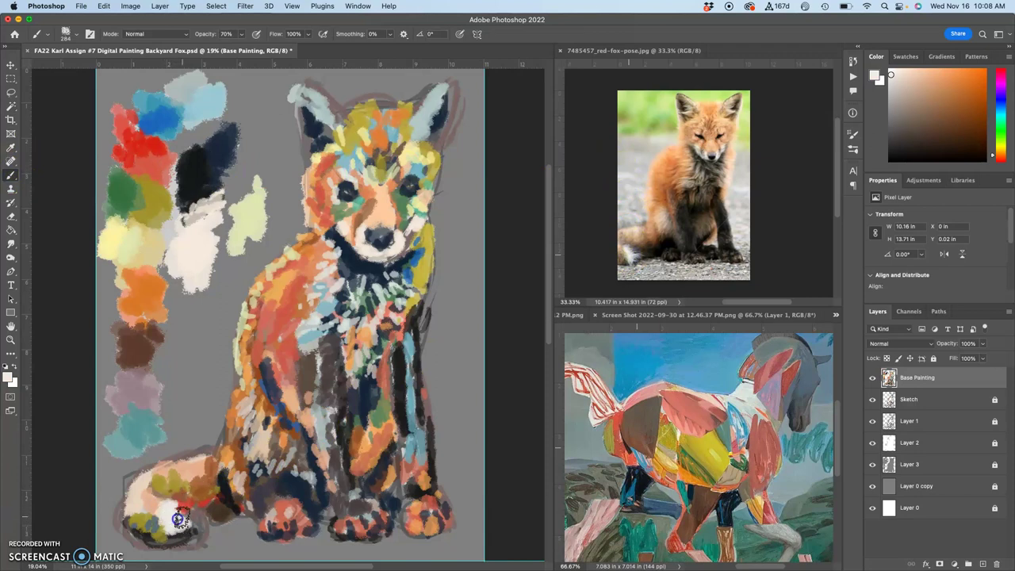
mouse_move(180, 519)
mouse_down()
mouse_move(170, 517)
mouse_move(173, 530)
mouse_up()
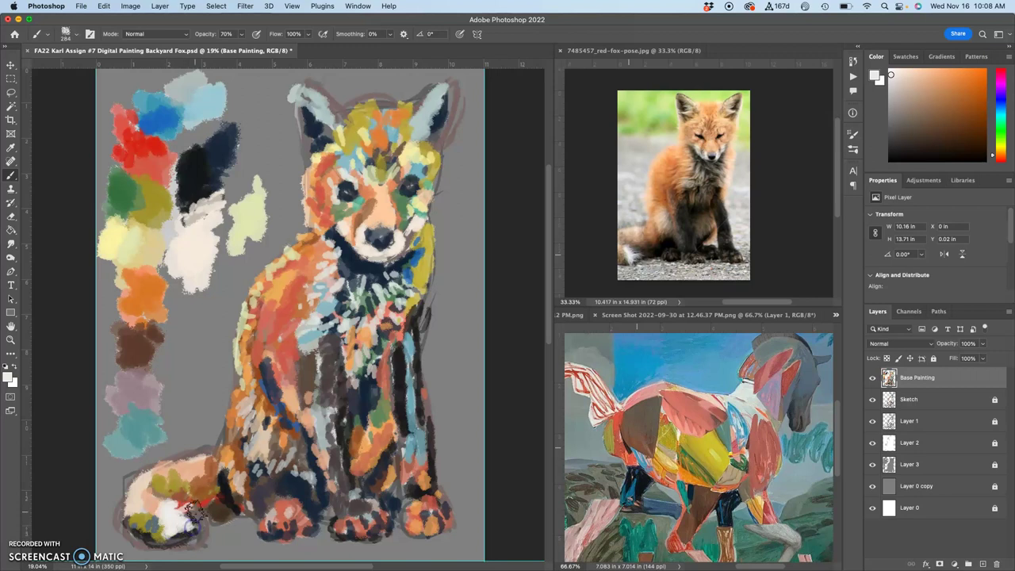
drag(344, 223, 346, 224)
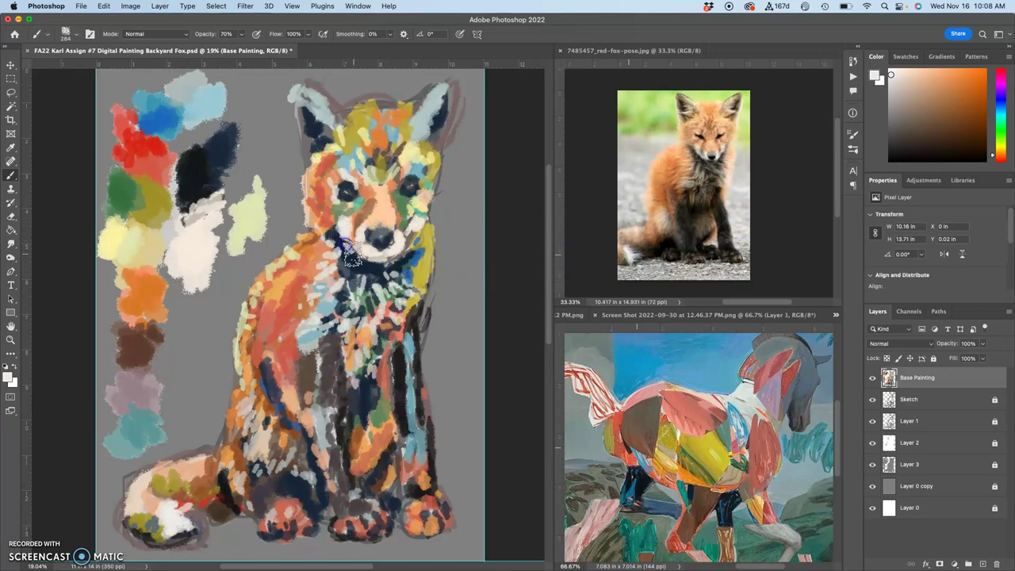
mouse_move(413, 227)
mouse_down()
mouse_move(408, 253)
mouse_move(375, 278)
mouse_move(346, 399)
mouse_move(354, 337)
mouse_move(342, 341)
mouse_move(367, 320)
mouse_move(377, 327)
mouse_move(410, 303)
mouse_move(467, 284)
mouse_move(458, 330)
mouse_move(266, 417)
mouse_move(268, 445)
mouse_move(281, 439)
mouse_move(294, 487)
mouse_move(323, 497)
mouse_move(416, 428)
mouse_move(304, 461)
mouse_move(169, 470)
mouse_move(187, 476)
mouse_move(150, 544)
mouse_move(163, 544)
mouse_move(181, 500)
mouse_up()
mouse_move(317, 421)
mouse_down()
mouse_move(401, 448)
mouse_move(390, 449)
mouse_move(377, 489)
mouse_move(376, 439)
mouse_move(346, 441)
mouse_move(386, 361)
mouse_up()
- Sample peach and orange-brown tones and paint darker strokes down the fox's front leg
alt+click(368, 333)
click(365, 432)
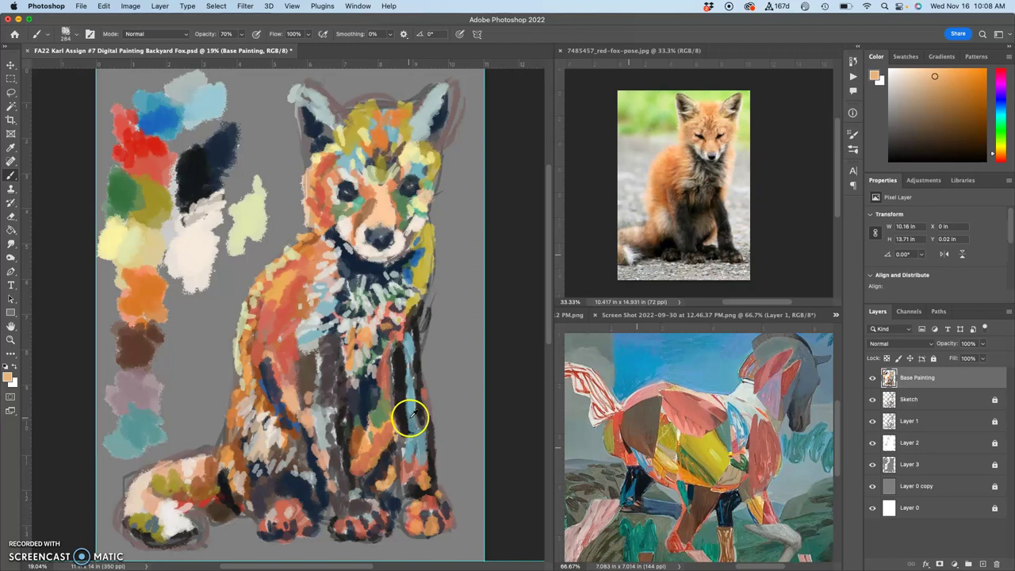
drag(386, 459, 391, 446)
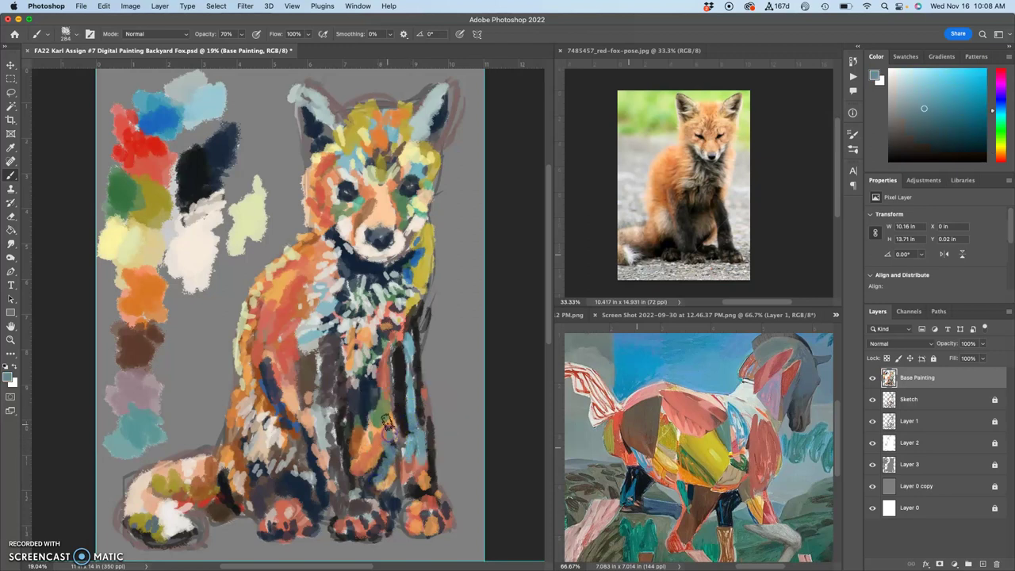
mouse_move(385, 421)
mouse_down()
mouse_move(362, 432)
mouse_move(364, 449)
mouse_up()
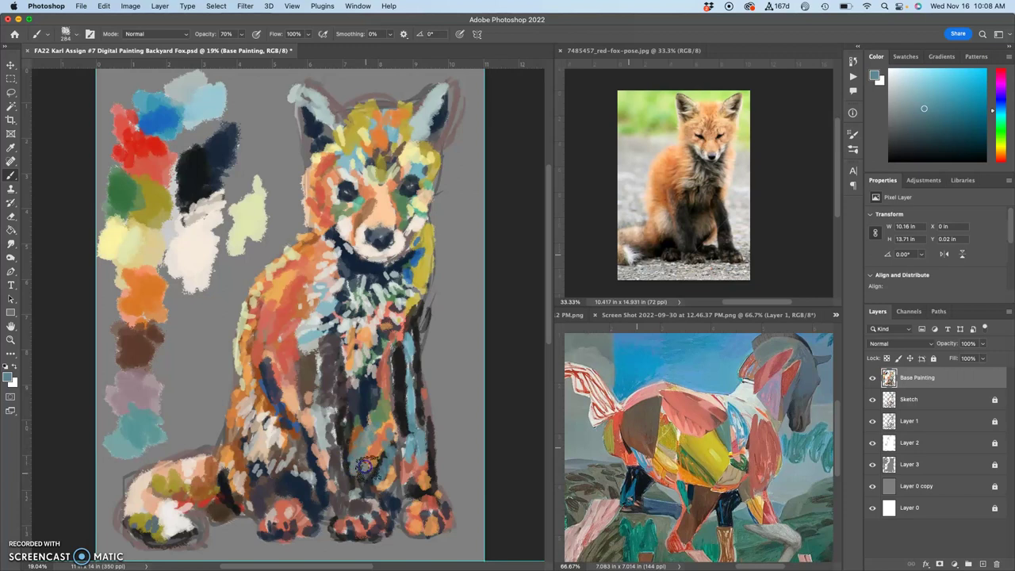
alt+click(358, 426)
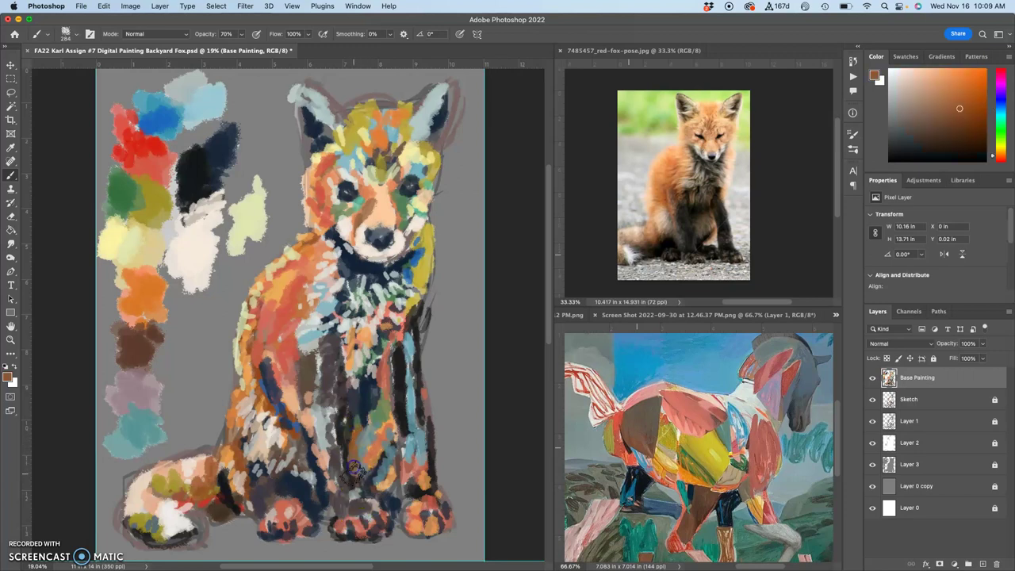
mouse_move(359, 448)
mouse_down()
mouse_move(347, 421)
mouse_move(350, 475)
mouse_move(323, 558)
mouse_move(356, 513)
mouse_move(409, 498)
mouse_up()
alt+click(346, 428)
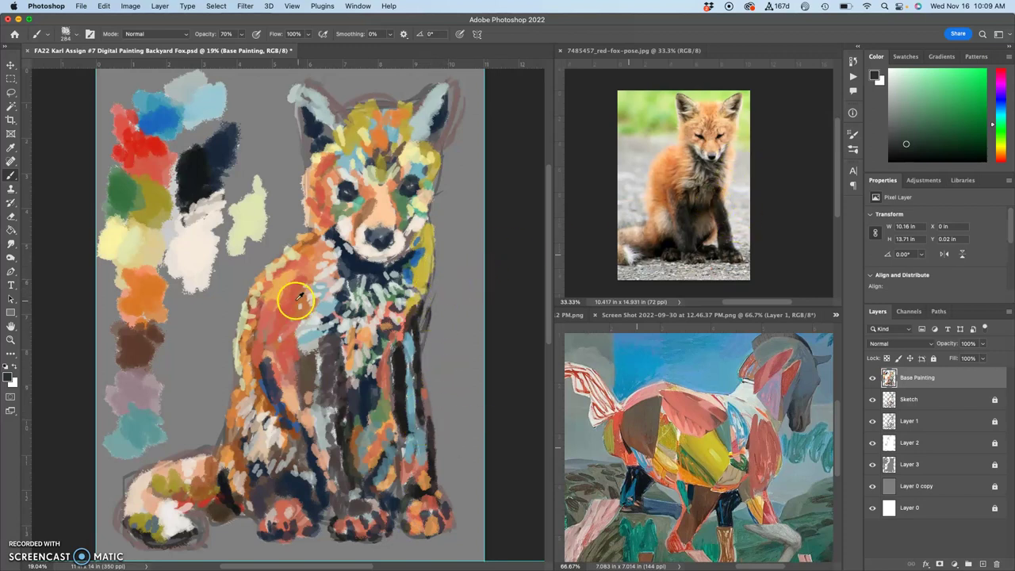
- Add peach strokes on the fox's right cheek, along the chest's right edge and beside the muzzle
alt+click(330, 365)
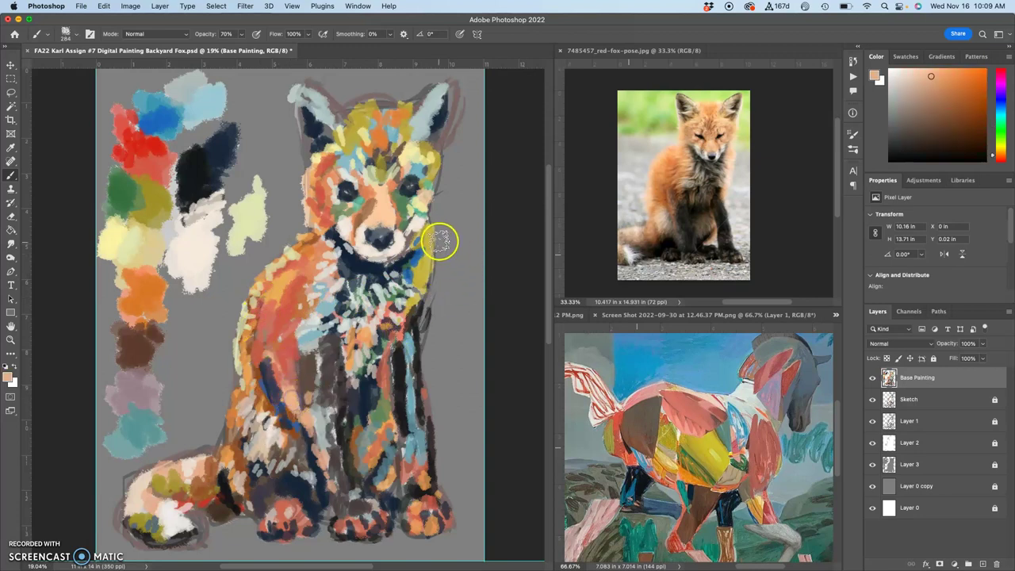
mouse_move(432, 228)
mouse_down()
mouse_move(450, 175)
mouse_move(446, 155)
mouse_move(444, 185)
mouse_up()
click(430, 280)
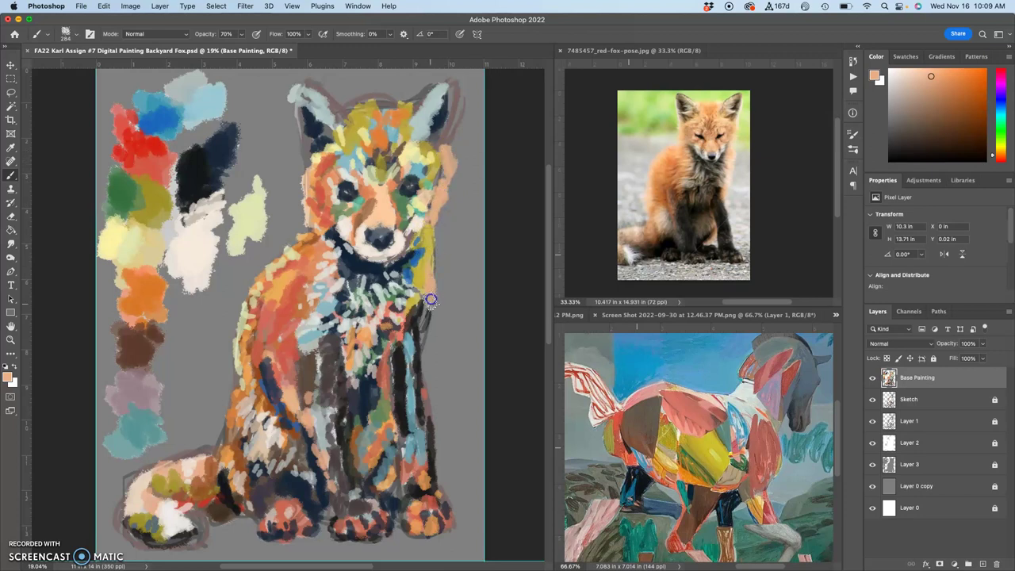
mouse_move(419, 337)
mouse_down()
mouse_move(431, 317)
mouse_move(409, 365)
mouse_move(433, 322)
mouse_move(426, 296)
mouse_up()
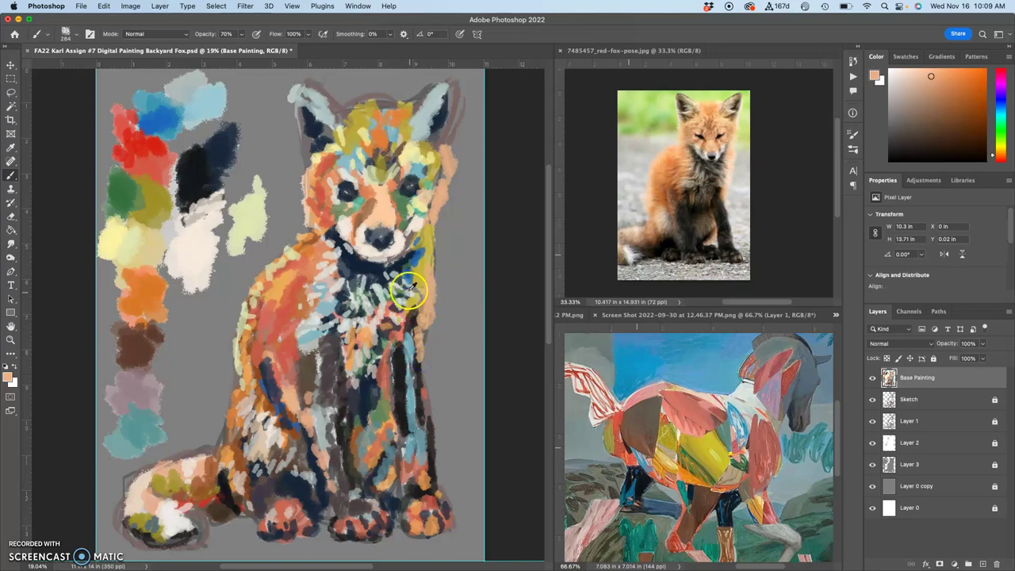
alt+click(412, 282)
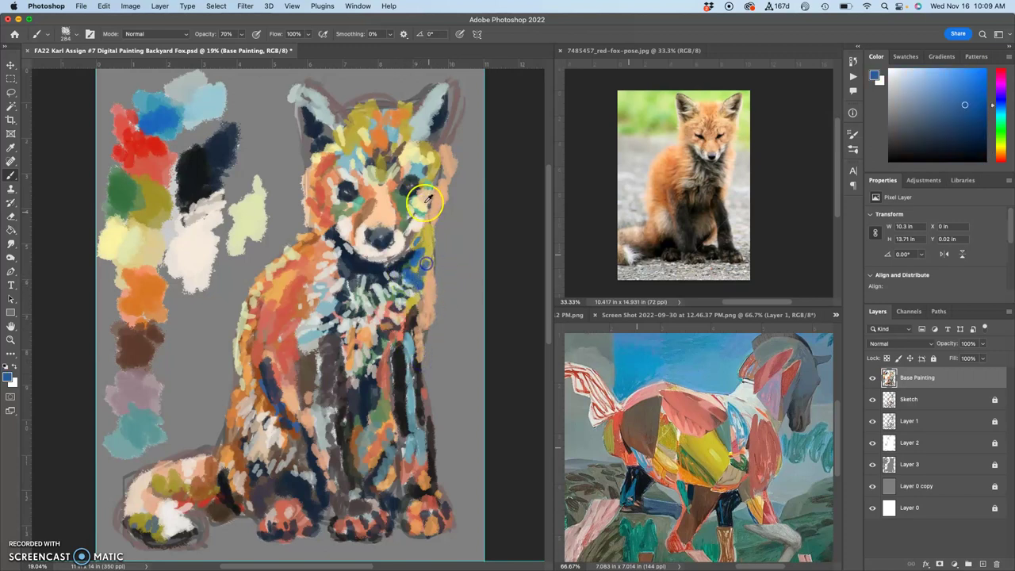
alt+click(371, 202)
drag(413, 241, 416, 266)
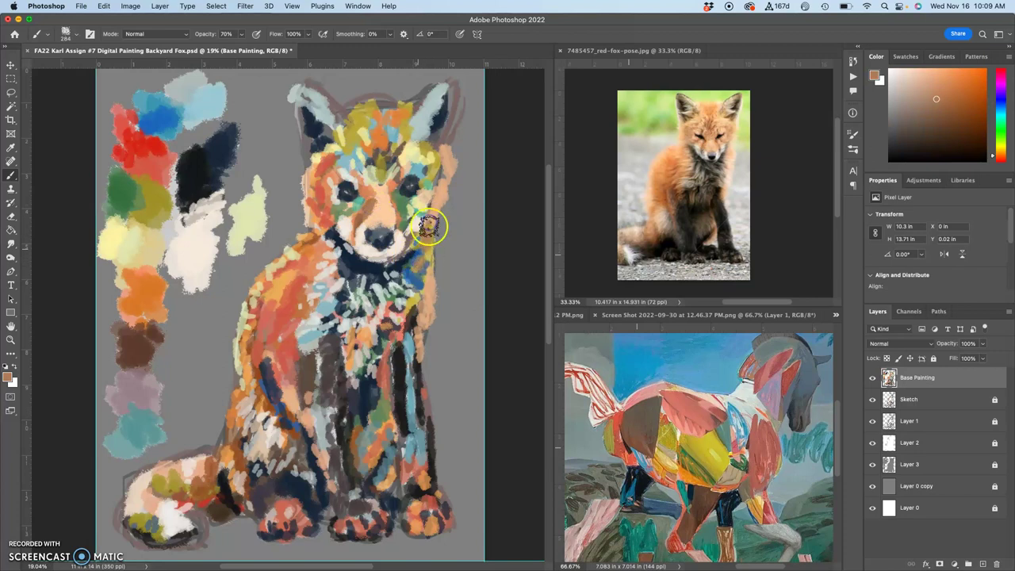
click(407, 252)
- Sample dark navy for cheek dabs and a dark brown leg stroke, then dab orange on the chest
alt+click(431, 222)
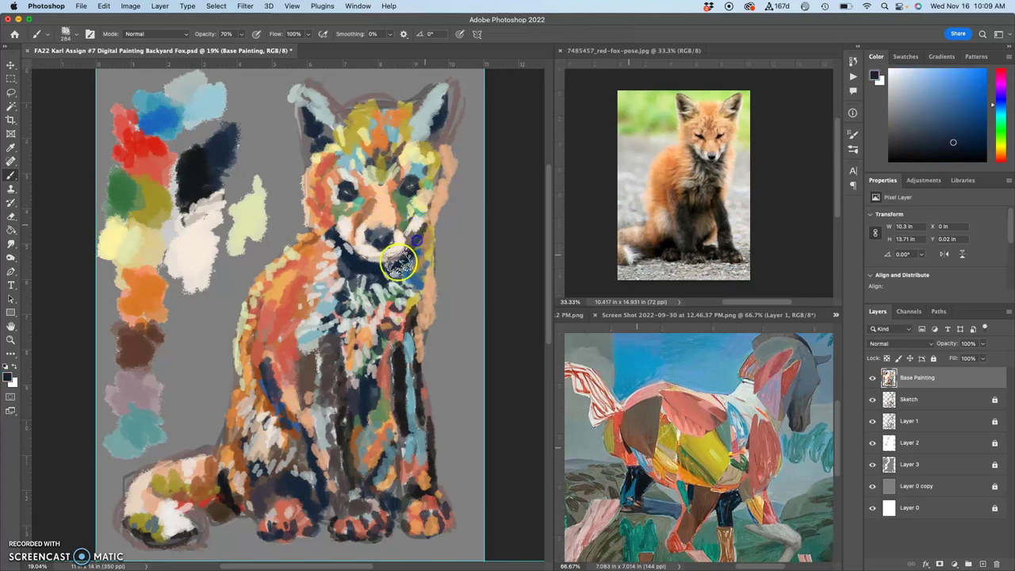
click(399, 362)
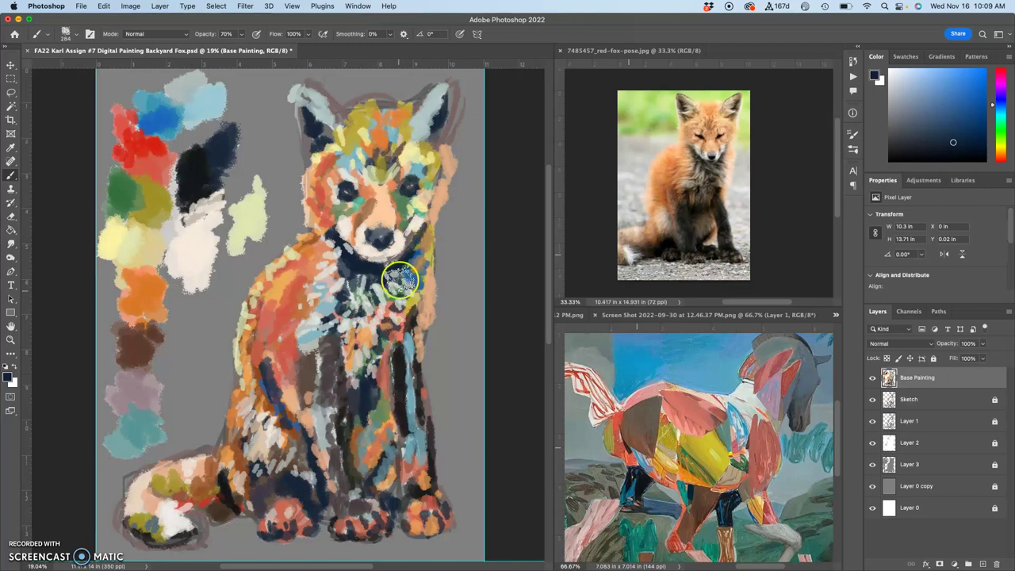
click(420, 216)
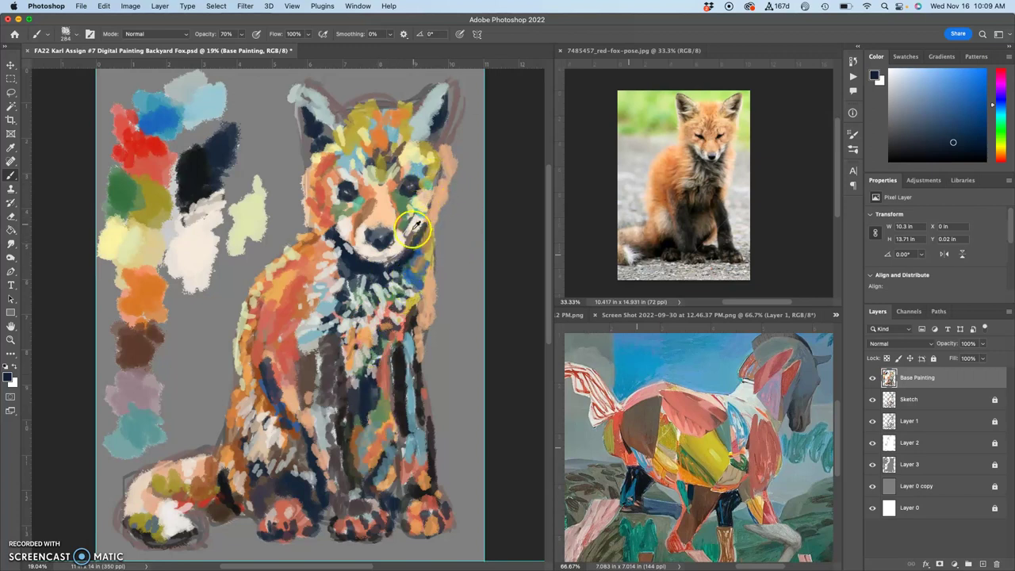
mouse_move(357, 349)
mouse_down()
mouse_move(341, 368)
mouse_move(305, 375)
mouse_move(294, 358)
mouse_move(305, 340)
mouse_move(301, 370)
mouse_move(338, 330)
mouse_move(352, 334)
mouse_move(303, 328)
mouse_move(315, 319)
mouse_move(315, 350)
mouse_up()
alt+click(308, 343)
alt+click(352, 337)
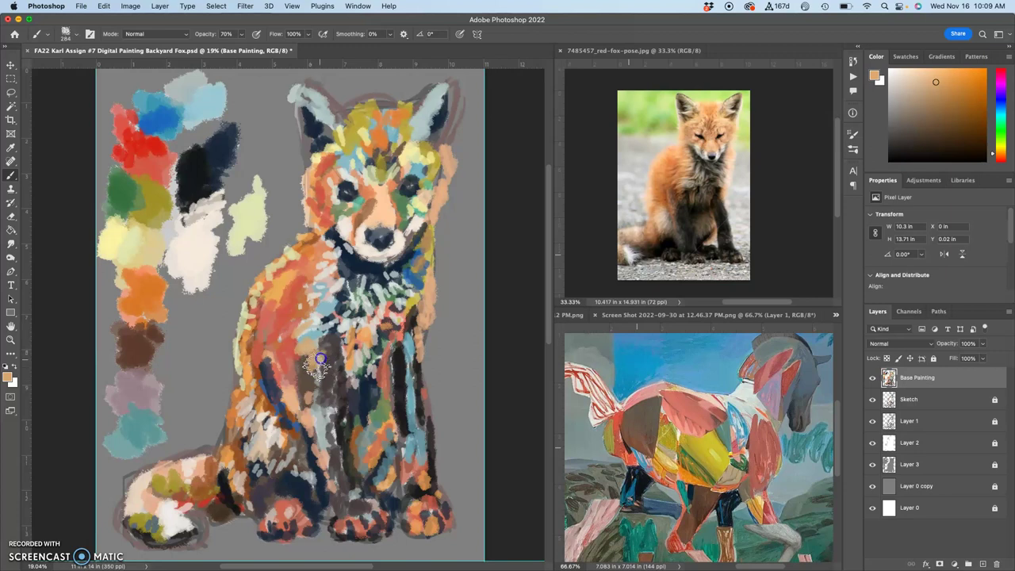
drag(320, 389, 322, 393)
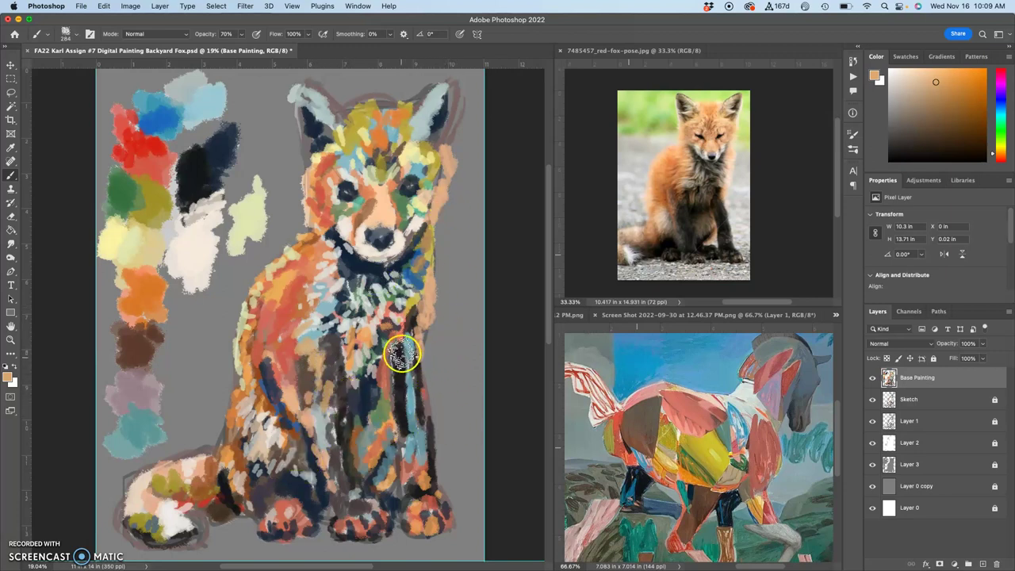
alt+click(426, 403)
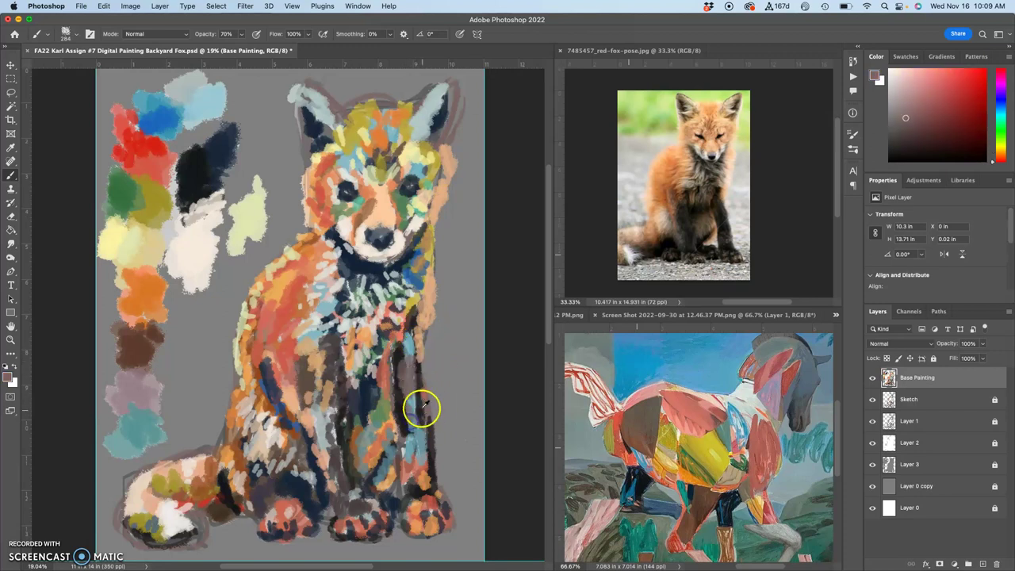
- Paint salmon, teal and olive strokes over the fox's lower leg and small marks around the paw
alt+click(422, 391)
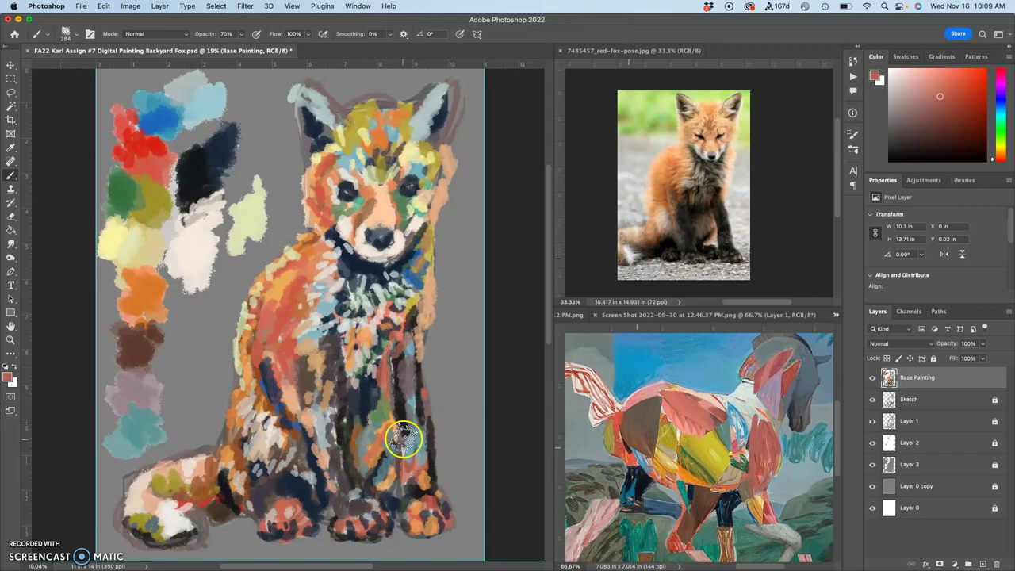
mouse_move(407, 437)
mouse_down()
mouse_move(410, 426)
mouse_move(418, 441)
mouse_move(408, 436)
mouse_move(401, 516)
mouse_move(403, 456)
mouse_move(363, 483)
mouse_move(397, 465)
mouse_move(395, 500)
mouse_move(343, 514)
mouse_move(334, 532)
mouse_up()
alt+click(408, 450)
alt+click(355, 498)
alt+click(417, 456)
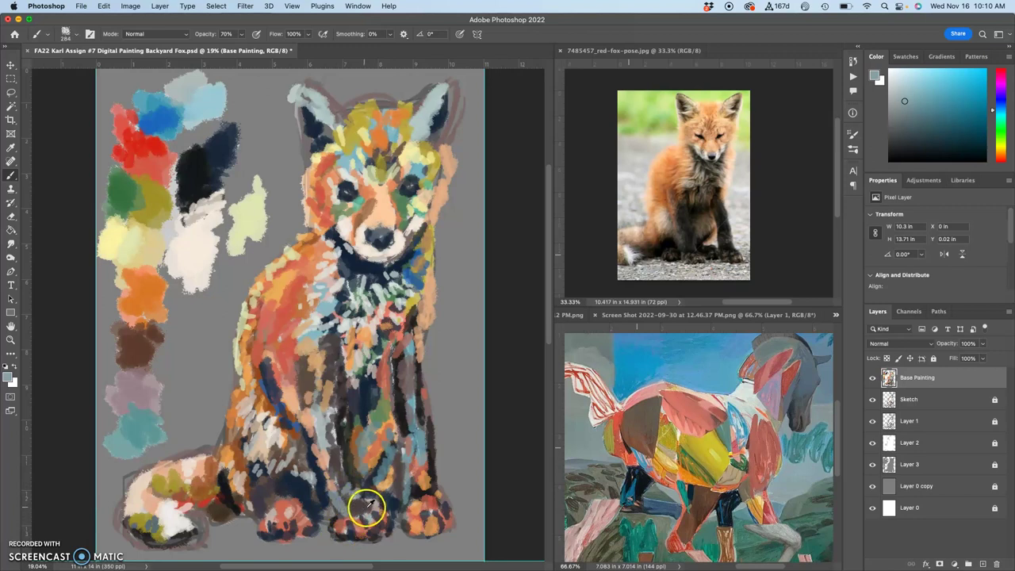
alt+click(363, 487)
drag(363, 487, 356, 464)
alt+click(341, 499)
drag(342, 499, 334, 510)
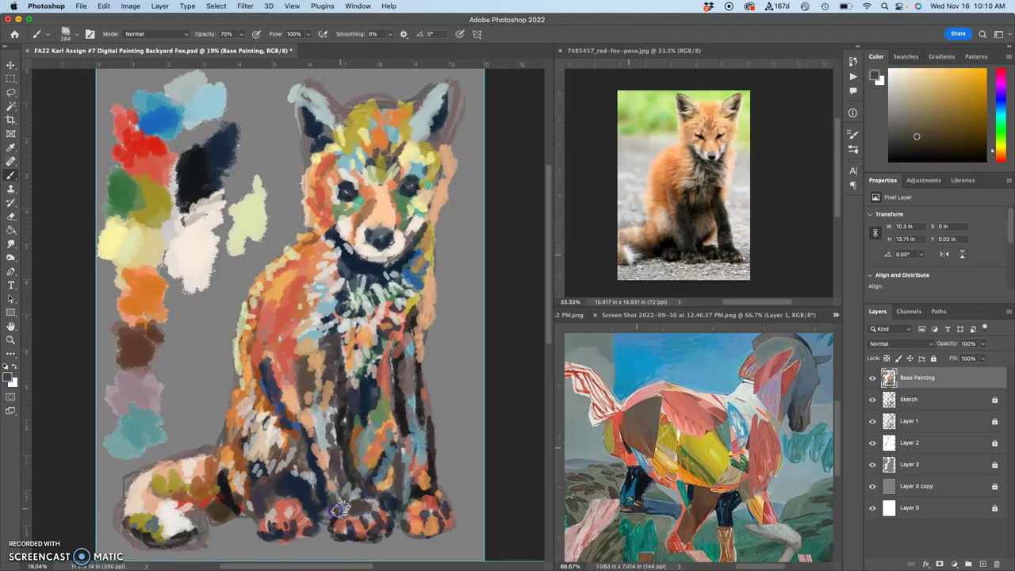
click(399, 485)
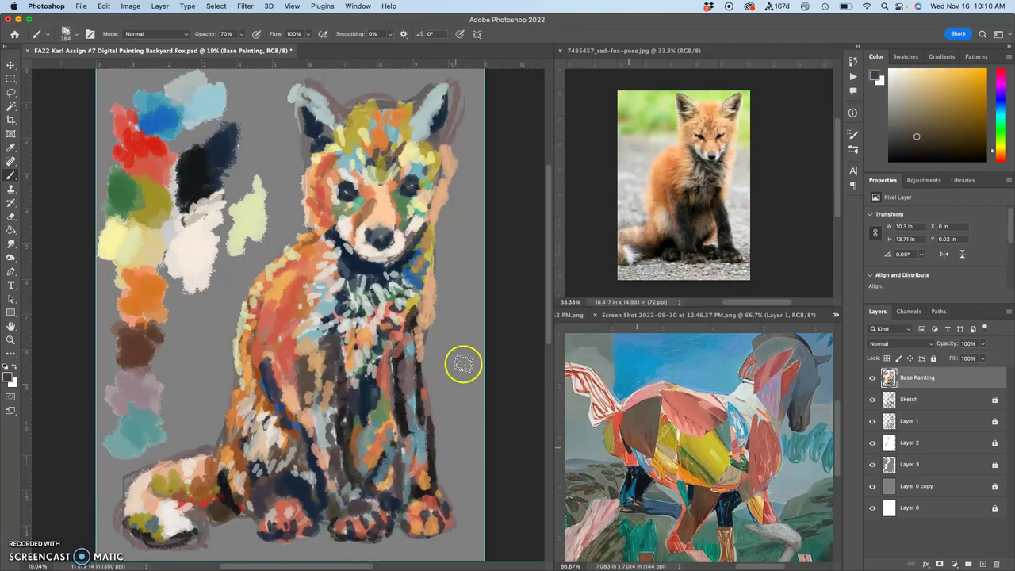
- Dab tan at the fox's ear and repaint its right ear edge in red-orange
click(450, 177)
click(416, 188)
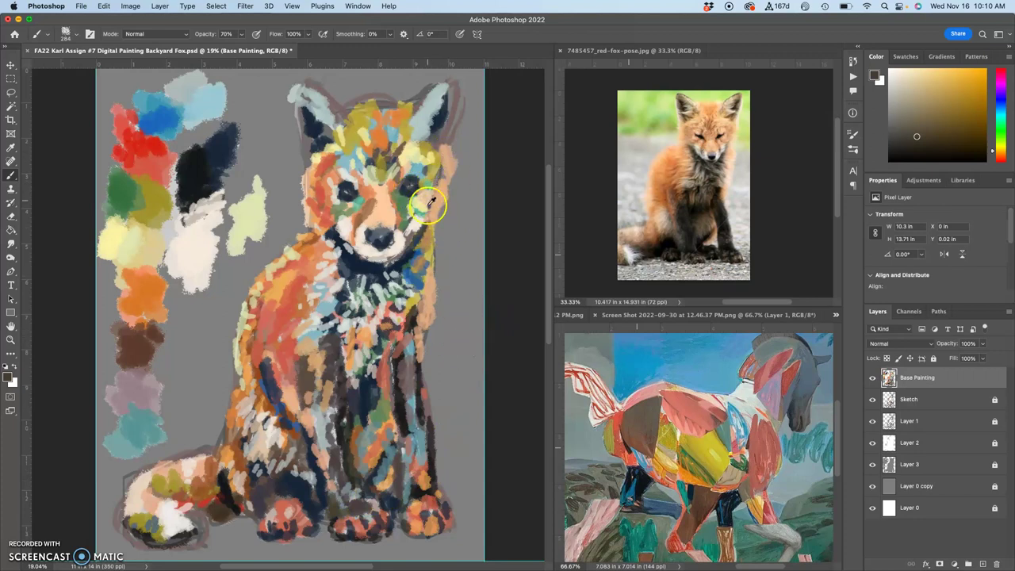
alt+click(419, 263)
click(430, 170)
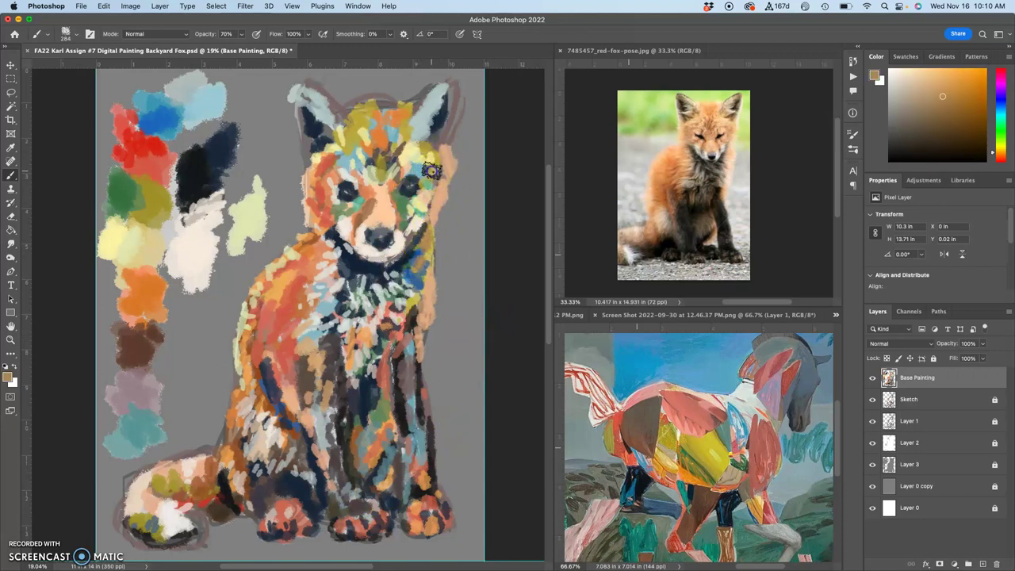
alt+click(330, 152)
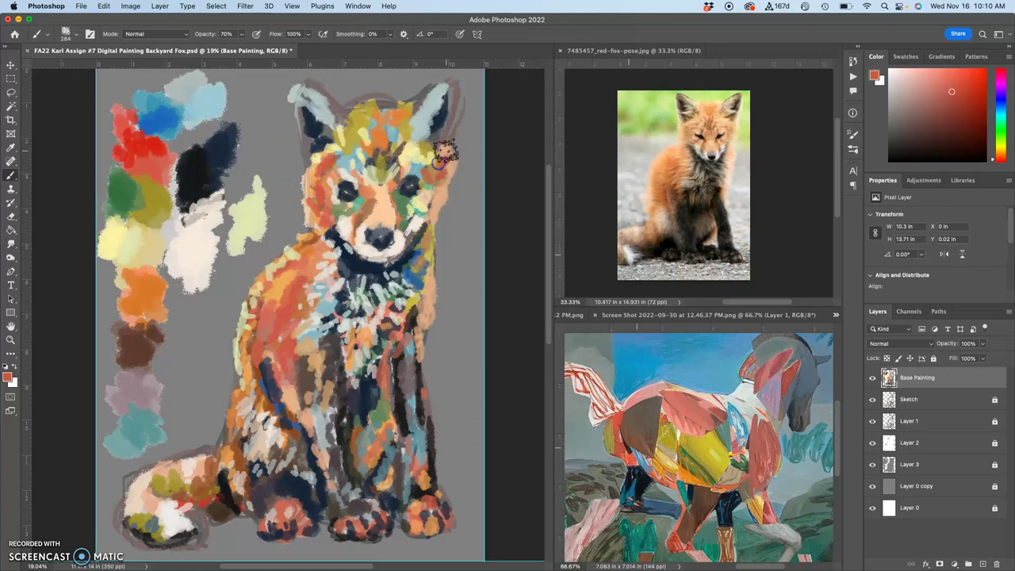
mouse_move(445, 133)
mouse_down()
mouse_move(458, 111)
mouse_move(463, 87)
mouse_move(450, 91)
mouse_move(451, 125)
mouse_move(472, 87)
mouse_move(450, 81)
mouse_move(454, 102)
mouse_move(459, 80)
mouse_move(437, 146)
mouse_move(458, 82)
mouse_move(442, 135)
mouse_move(460, 101)
mouse_move(418, 180)
mouse_move(433, 149)
mouse_move(414, 238)
mouse_move(440, 133)
mouse_up()
alt+click(415, 236)
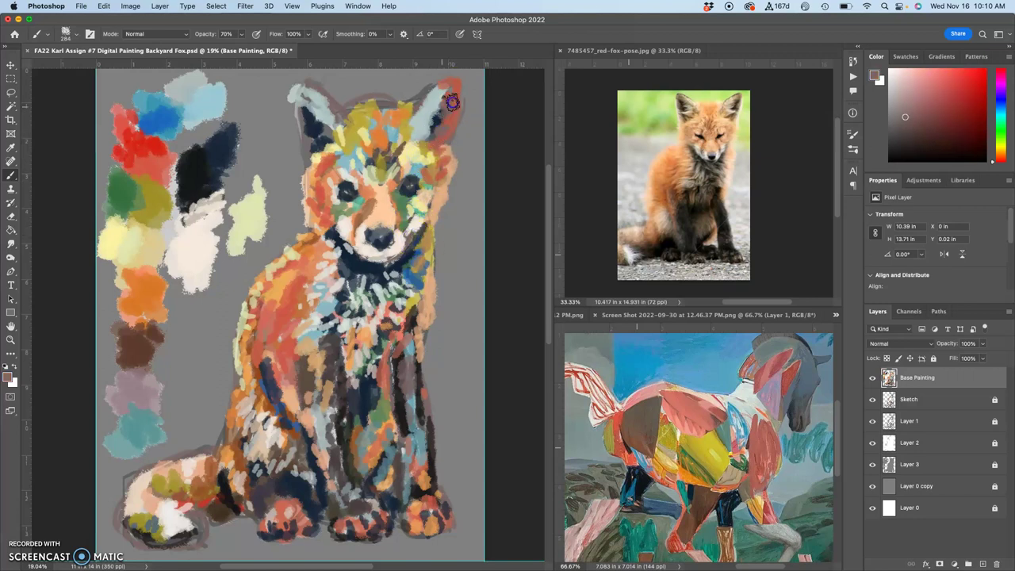